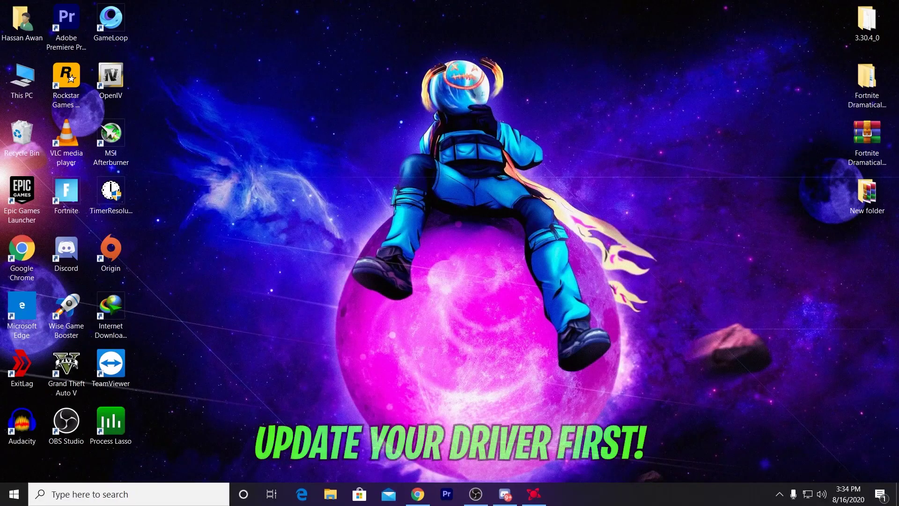
Step: Open AMD Radeon Software from the desktop and check the graphics driver for updates
{"action": "mouse_move", "coordinate": [418, 495]}
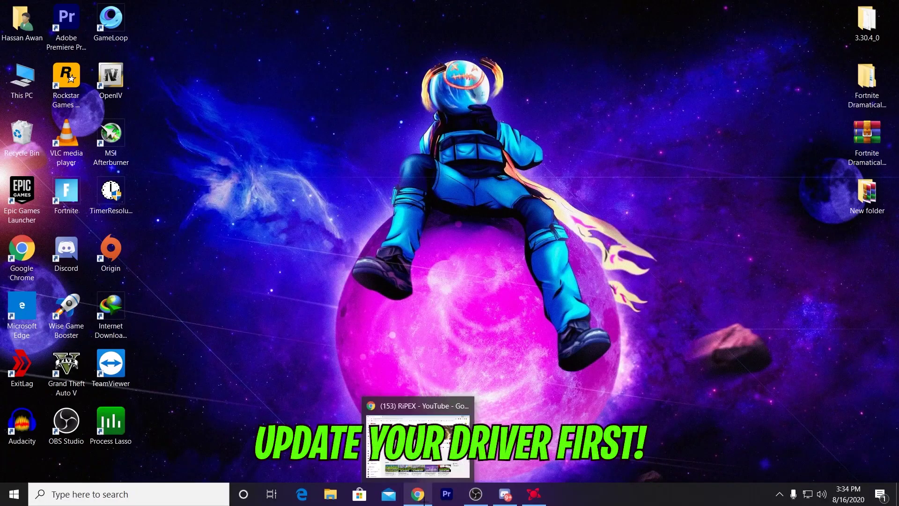
{"action": "right_click", "coordinate": [535, 251]}
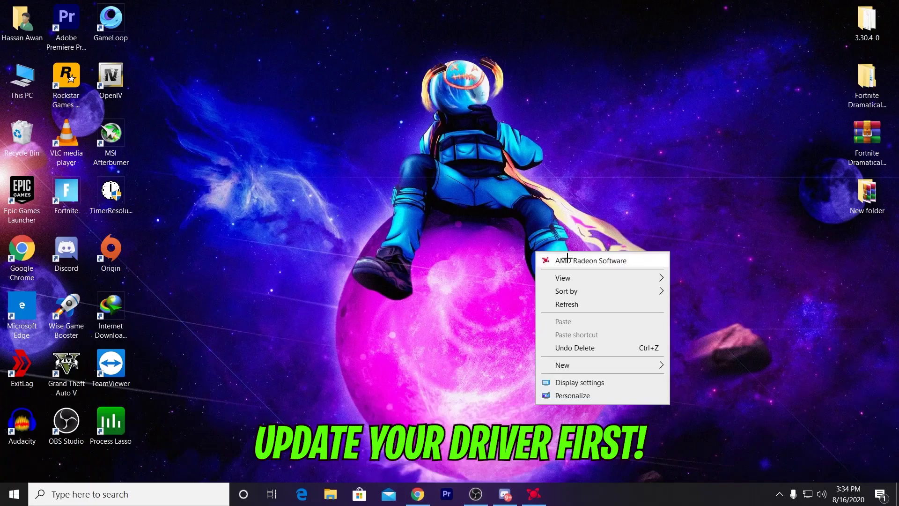
{"action": "left_click", "coordinate": [567, 259]}
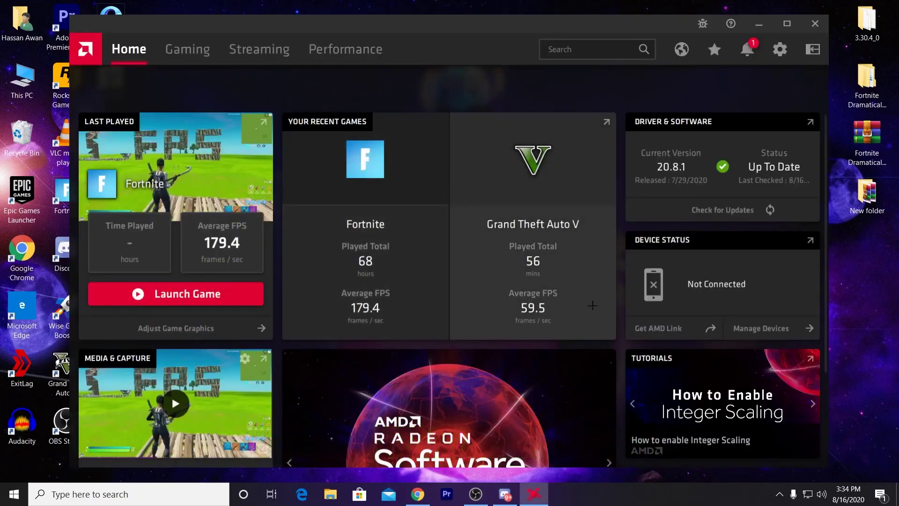
{"action": "left_click", "coordinate": [754, 217]}
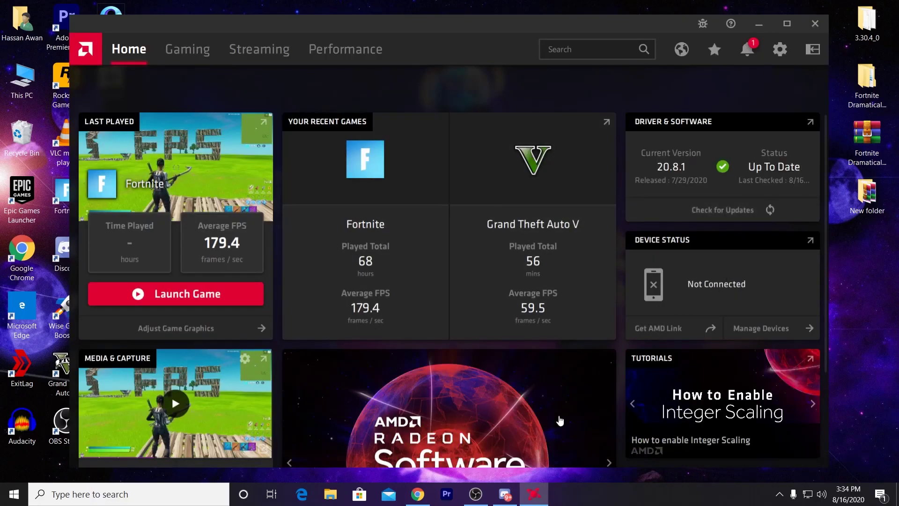
Step: Switch to Chrome and open AMD's drivers and support page, amd.com/en/support, in a new tab
{"action": "left_click", "coordinate": [418, 494]}
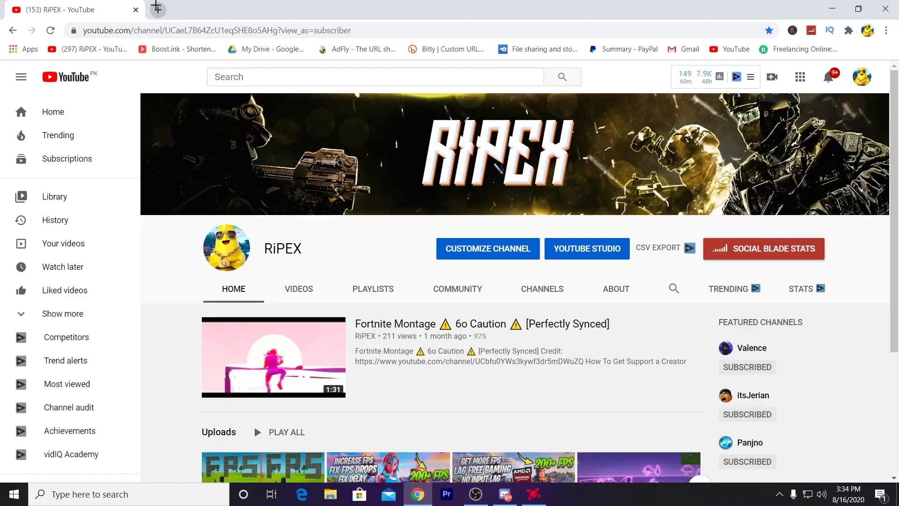
{"action": "left_click", "coordinate": [156, 8]}
{"action": "type", "text": "amd"}
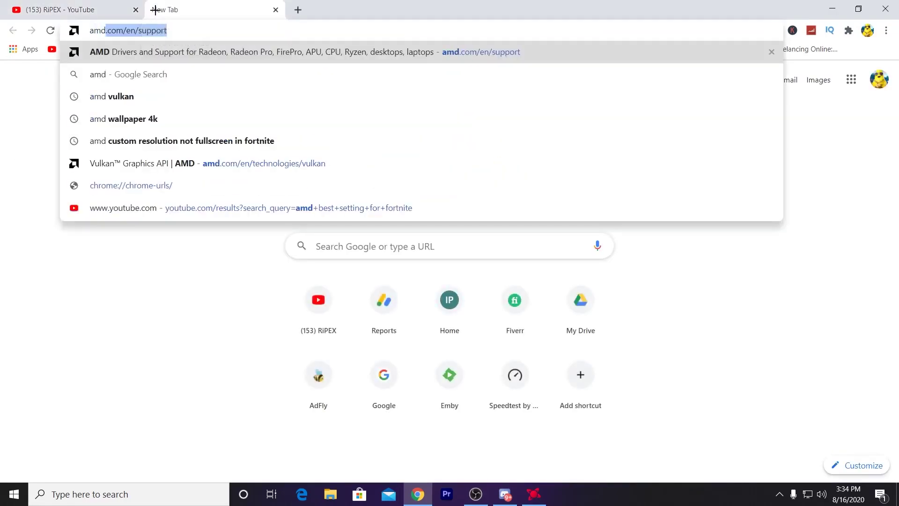
{"action": "key", "text": "Return"}
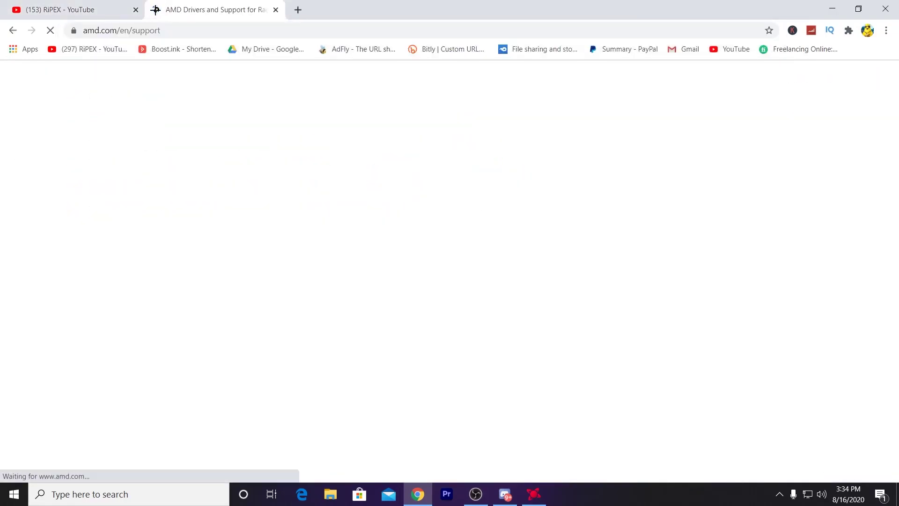
Step: Select the graphics product Radeon 500 Series, Radeon RX 500 Series, Radeon RX 560 in the driver product list
{"action": "scroll", "coordinate": [217, 377], "scroll_direction": "down", "scroll_amount": 9}
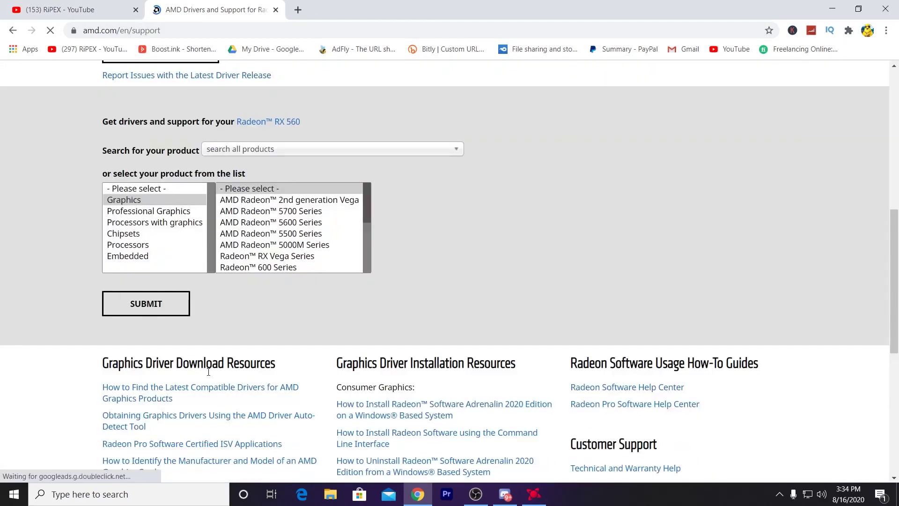
{"action": "scroll", "coordinate": [291, 245], "scroll_direction": "down", "scroll_amount": 2}
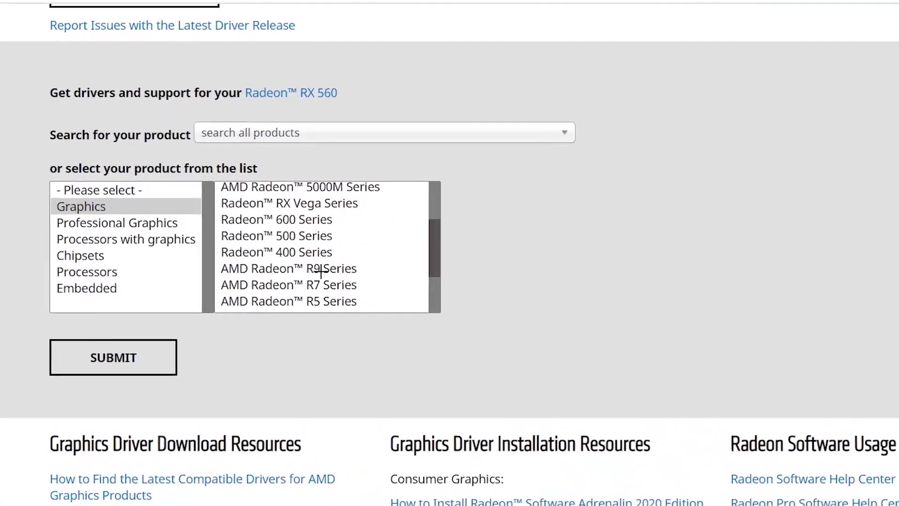
{"action": "left_click", "coordinate": [303, 249]}
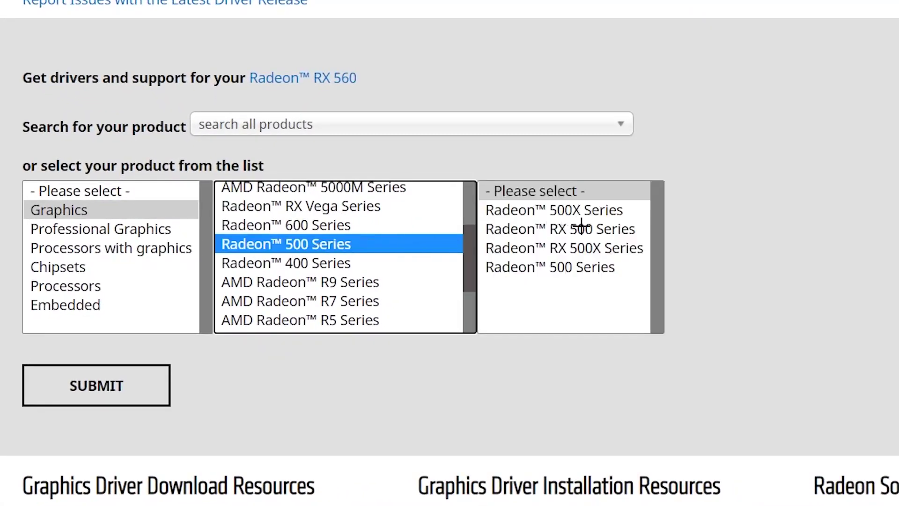
{"action": "left_click", "coordinate": [561, 267]}
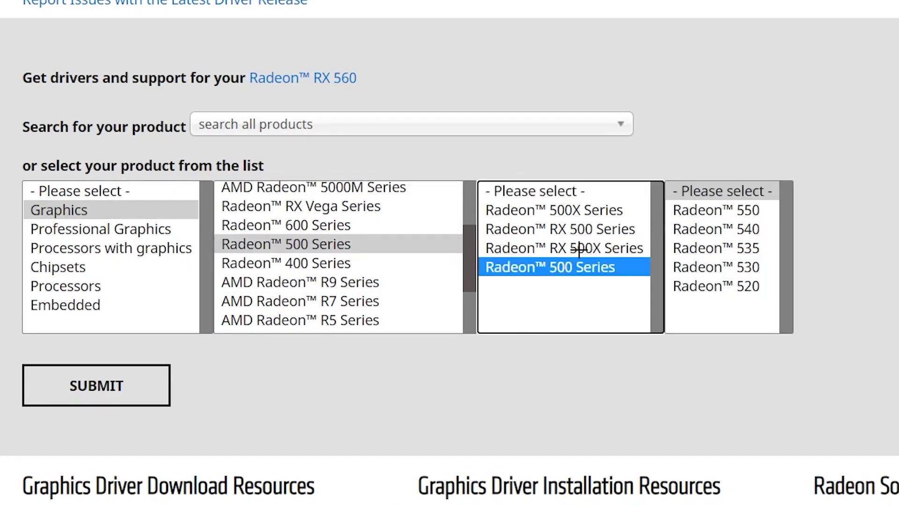
{"action": "left_click", "coordinate": [580, 248]}
{"action": "left_click", "coordinate": [594, 230]}
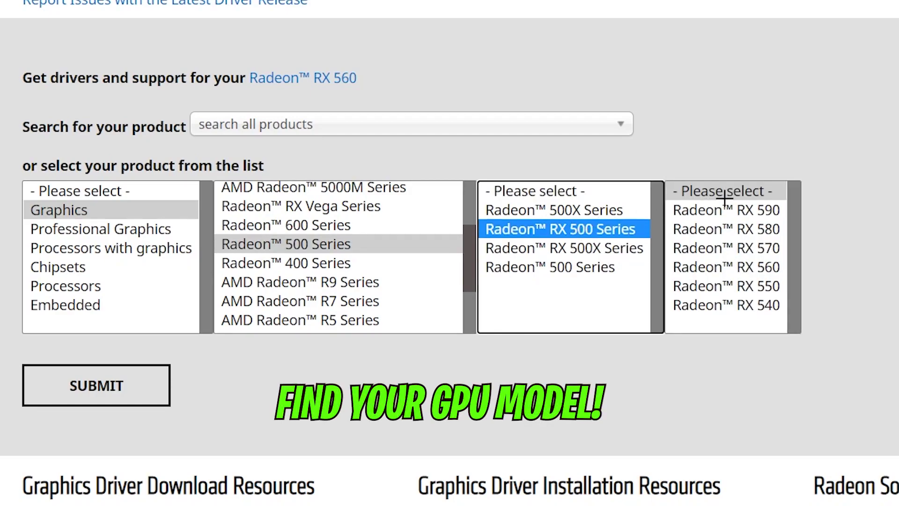
{"action": "left_click", "coordinate": [714, 268]}
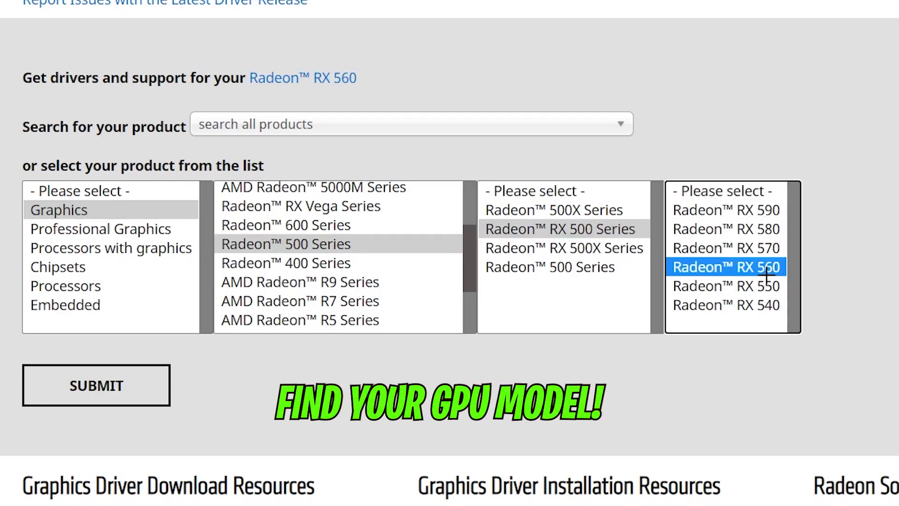
Step: Submit the selected product and check the Radeon Software revision number offered for Windows 10 - 64-Bit Edition
{"action": "left_click", "coordinate": [75, 386]}
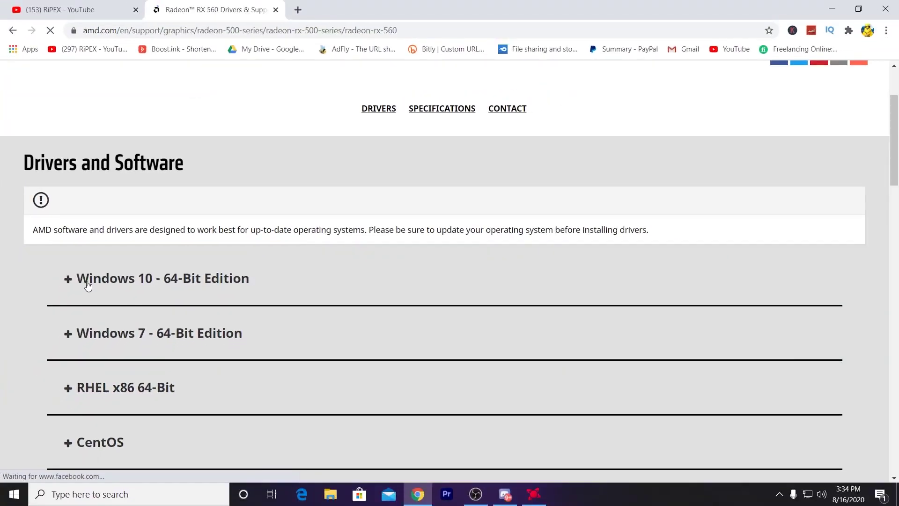
{"action": "left_click", "coordinate": [86, 281]}
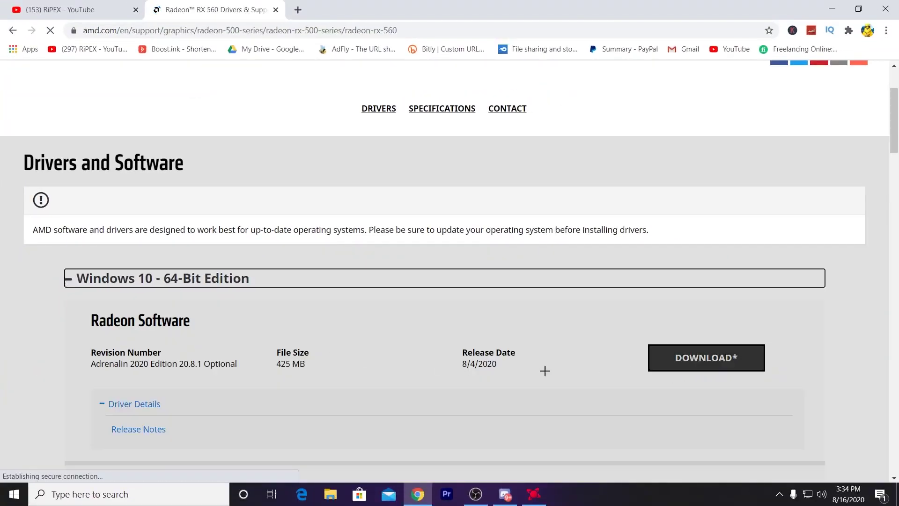
{"action": "left_click_drag", "start_coordinate": [182, 365], "coordinate": [210, 365]}
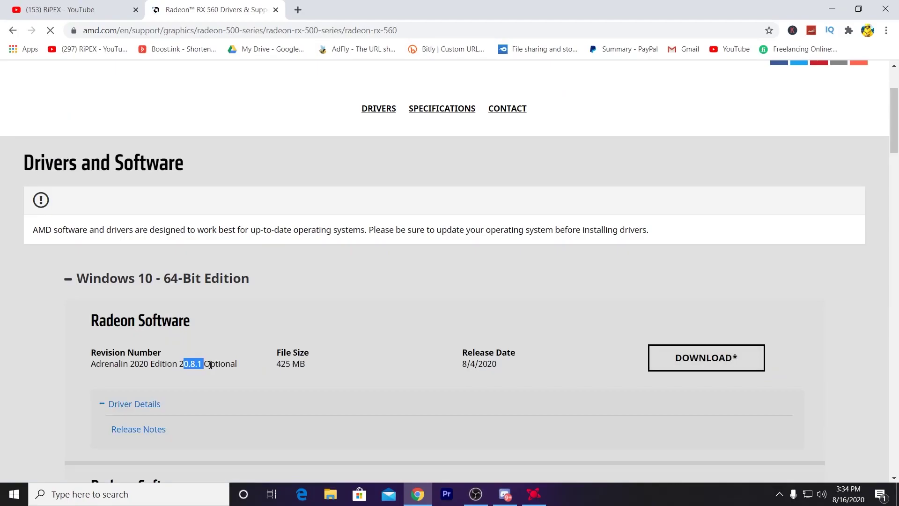
Step: Switch back to AMD Radeon Software, maximize its window and show the system settings
{"action": "left_click", "coordinate": [534, 494]}
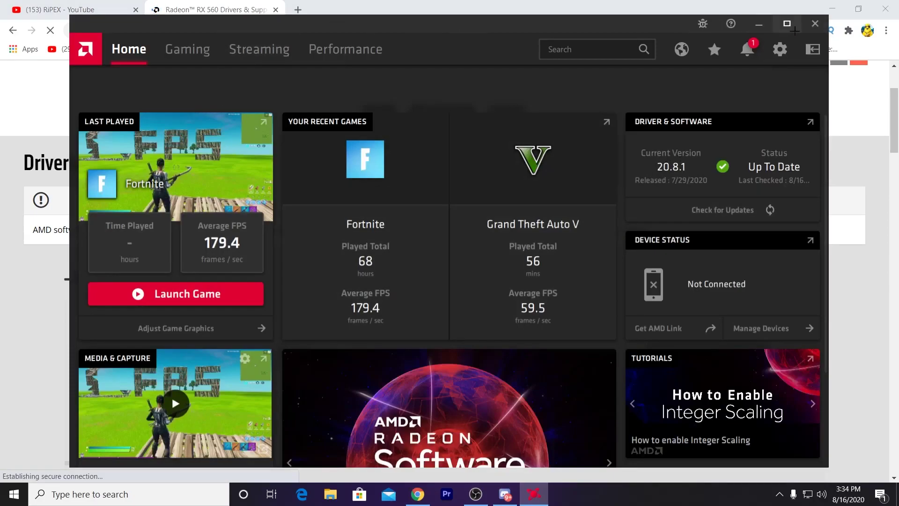
{"action": "left_click", "coordinate": [787, 23]}
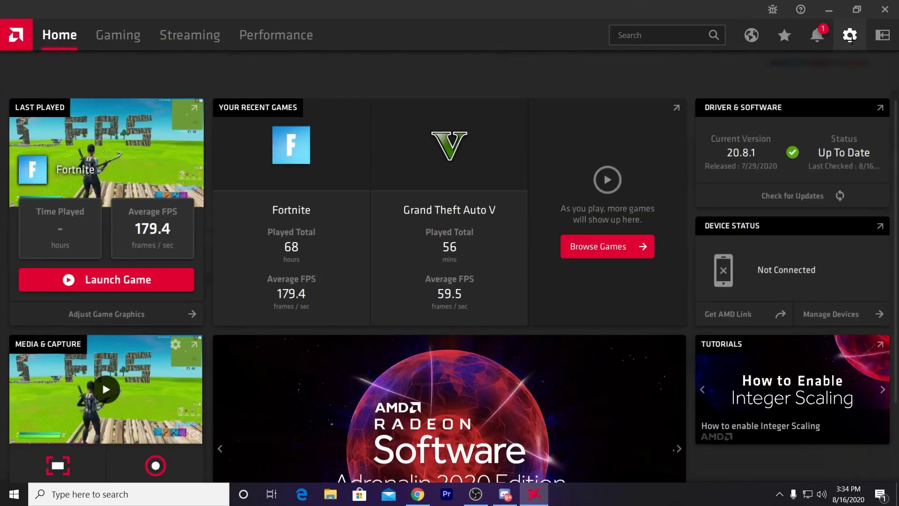
{"action": "left_click", "coordinate": [850, 37]}
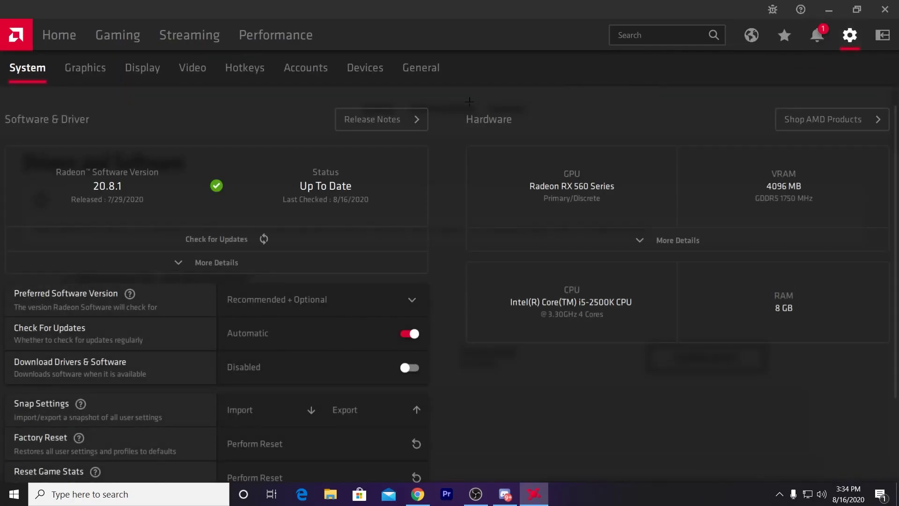
{"action": "scroll", "coordinate": [146, 176], "scroll_direction": "down", "scroll_amount": 2}
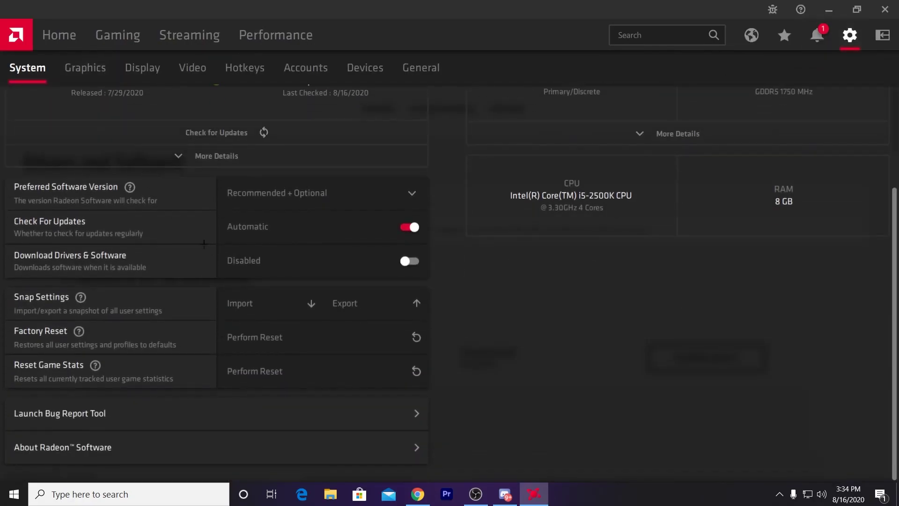
{"action": "left_click", "coordinate": [292, 337]}
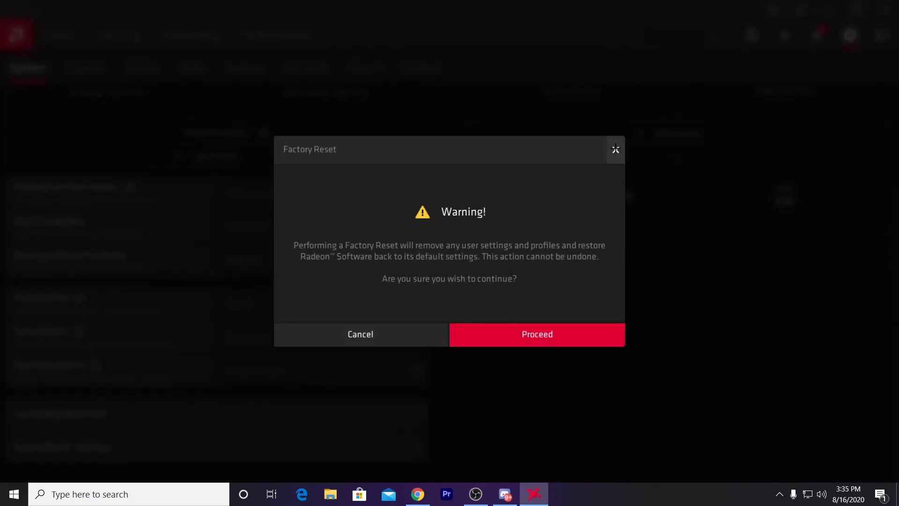
{"action": "left_click", "coordinate": [616, 149]}
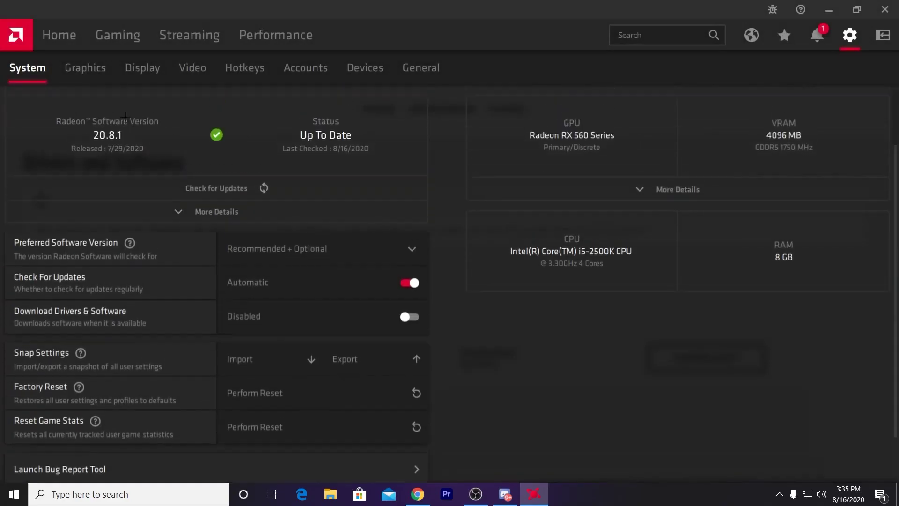
Step: Go to the global graphics settings and switch Radeon Anti-Lag off and back on
{"action": "left_click", "coordinate": [68, 67]}
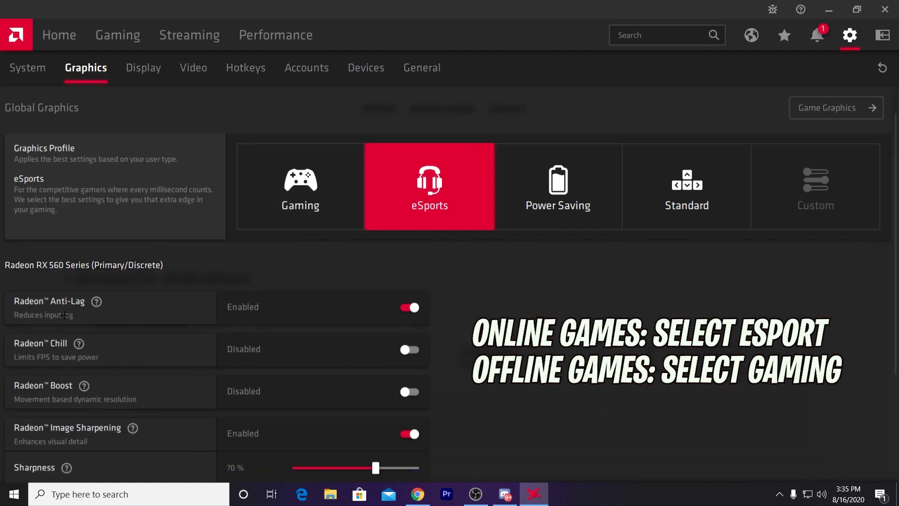
{"action": "scroll", "coordinate": [280, 205], "scroll_direction": "down", "scroll_amount": 2}
{"action": "left_click", "coordinate": [406, 243]}
{"action": "left_click", "coordinate": [405, 243]}
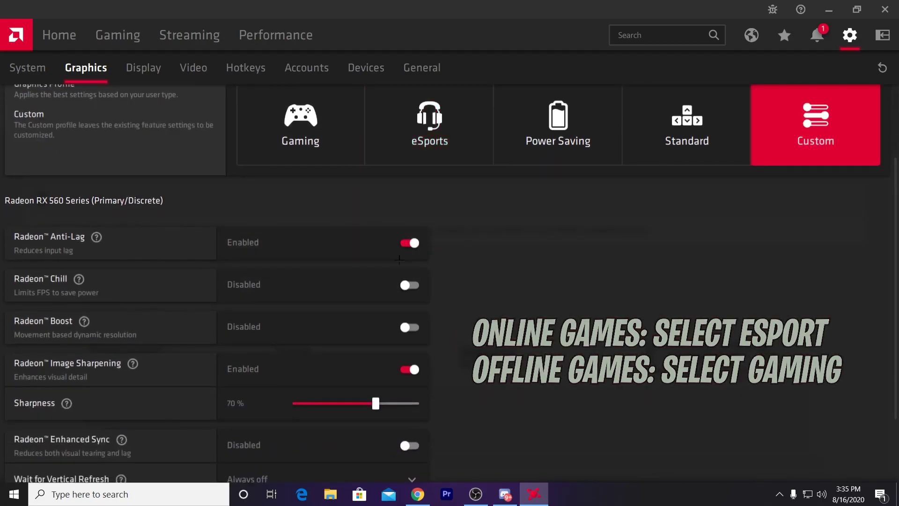
Step: Switch Radeon Image Sharpening off and back on
{"action": "scroll", "coordinate": [408, 298], "scroll_direction": "down", "scroll_amount": 2}
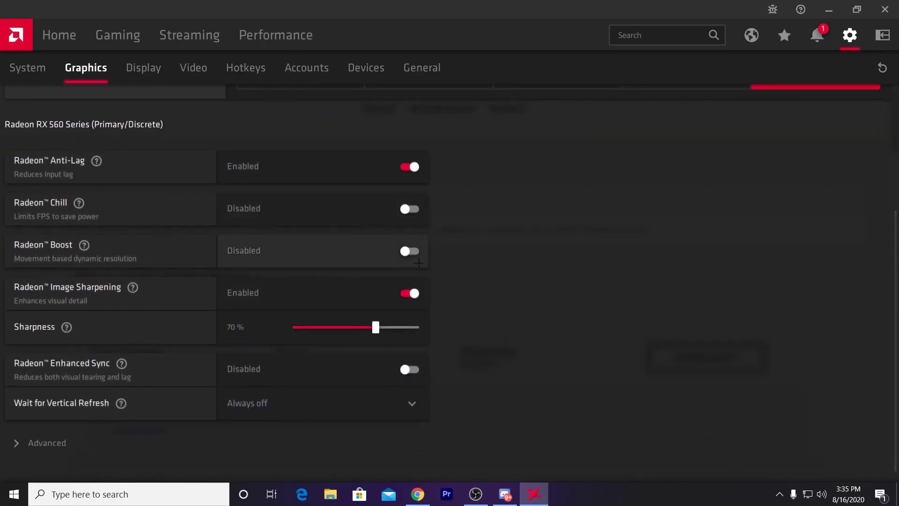
{"action": "scroll", "coordinate": [401, 283], "scroll_direction": "down", "scroll_amount": 1}
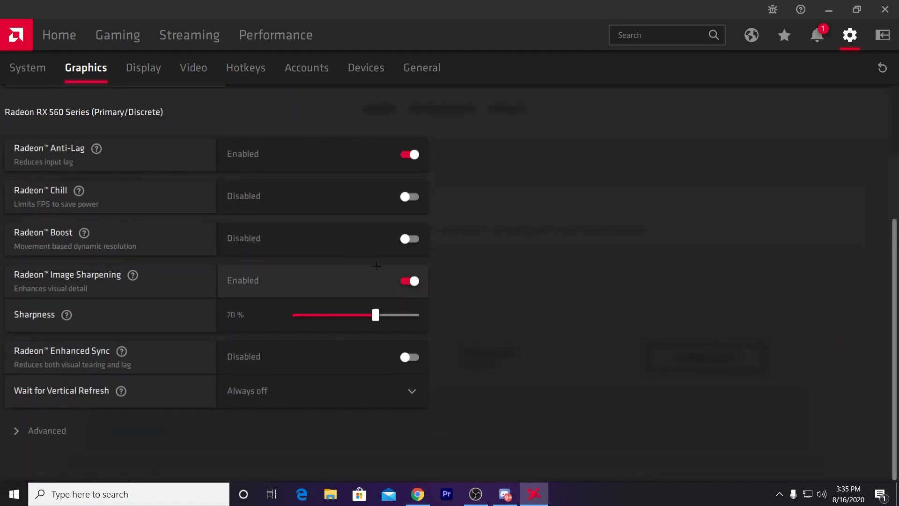
{"action": "left_click", "coordinate": [401, 280]}
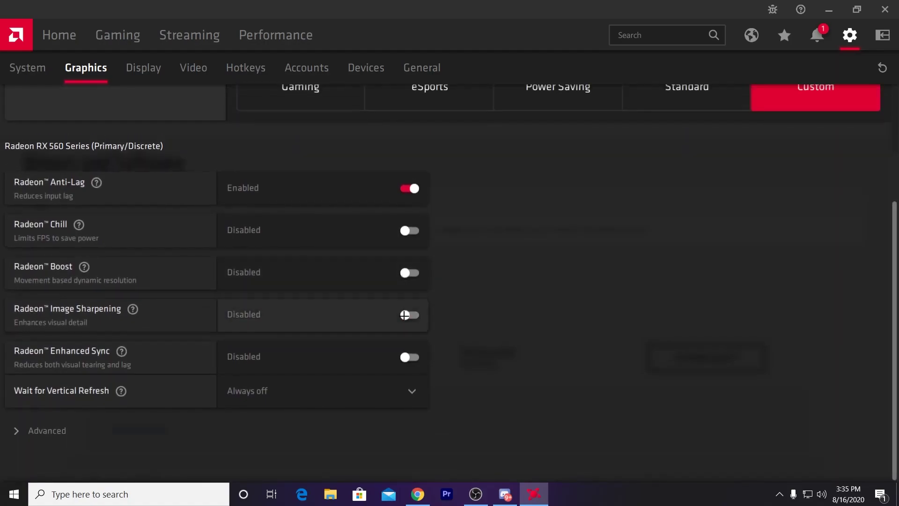
{"action": "left_click", "coordinate": [403, 315]}
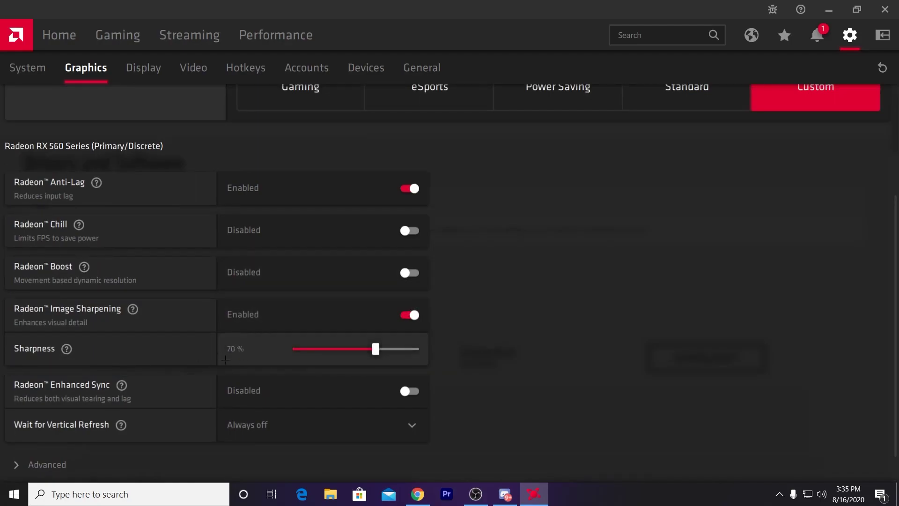
Step: Set Wait for Vertical Refresh to Always off
{"action": "scroll", "coordinate": [232, 354], "scroll_direction": "down", "scroll_amount": 1}
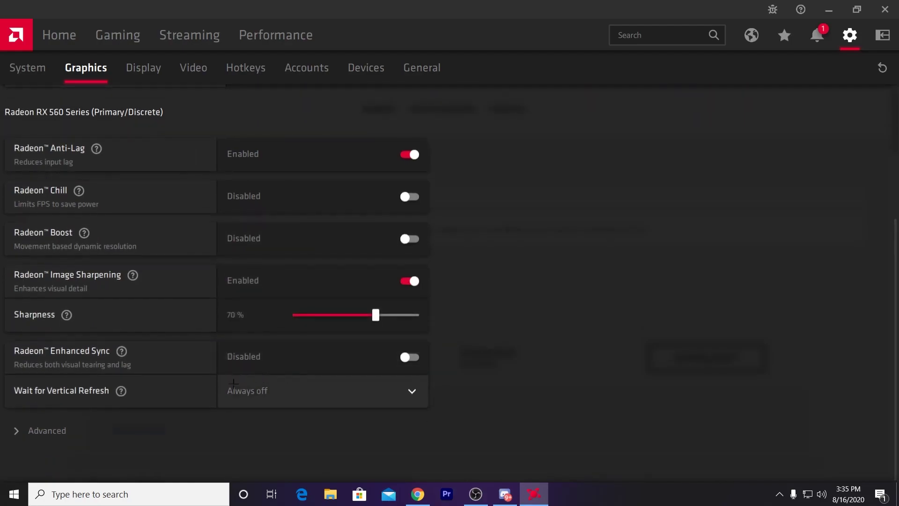
{"action": "left_click", "coordinate": [408, 392]}
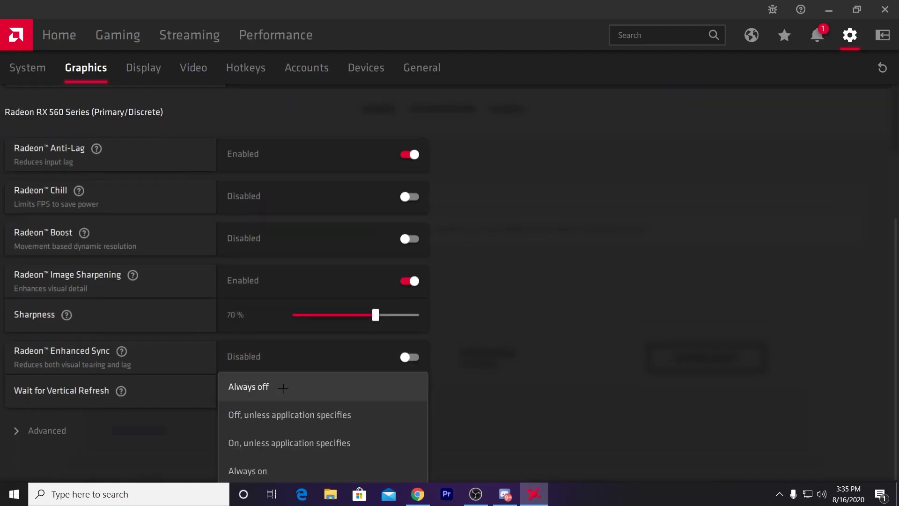
{"action": "left_click", "coordinate": [276, 392]}
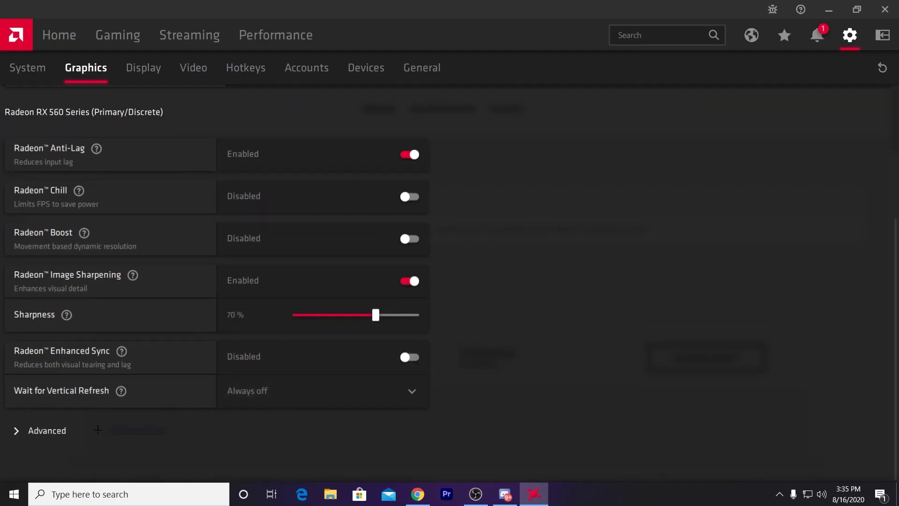
Step: In the advanced graphics settings, set Anti-Aliasing to Enhance application settings and Anti-Aliasing Method to Multisampling
{"action": "left_click", "coordinate": [47, 430]}
{"action": "scroll", "coordinate": [151, 363], "scroll_direction": "down", "scroll_amount": 5}
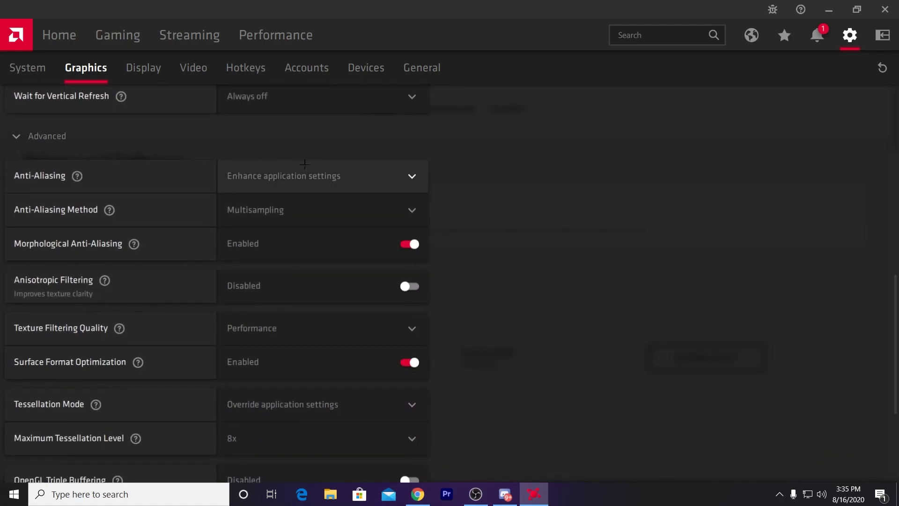
{"action": "left_click", "coordinate": [307, 164]}
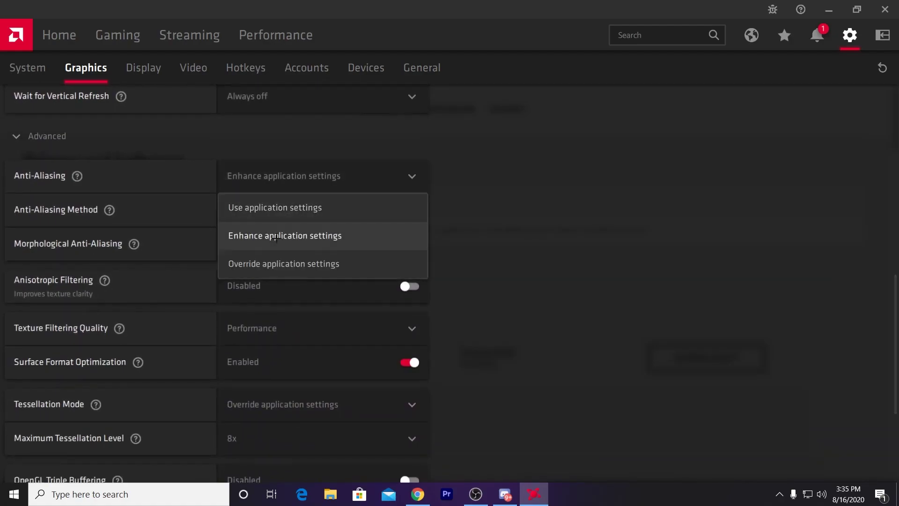
{"action": "left_click", "coordinate": [274, 238]}
{"action": "left_click", "coordinate": [281, 212]}
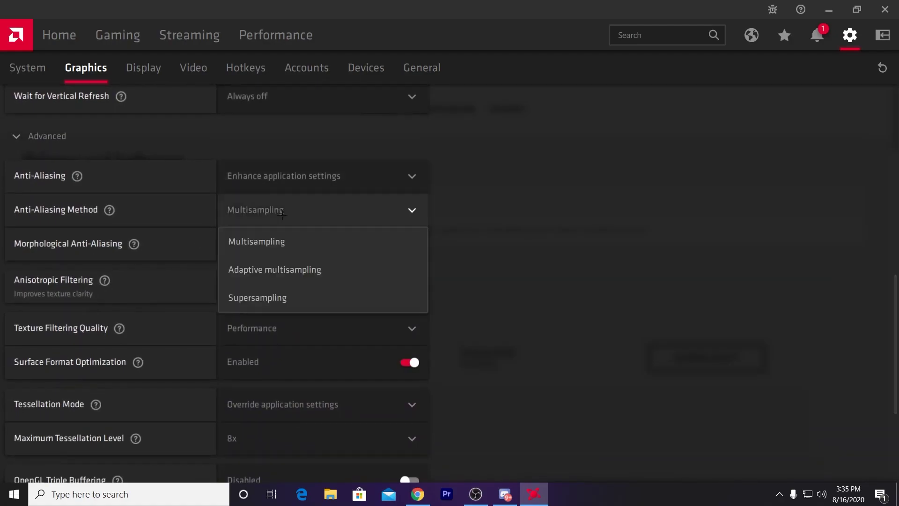
{"action": "left_click", "coordinate": [237, 243]}
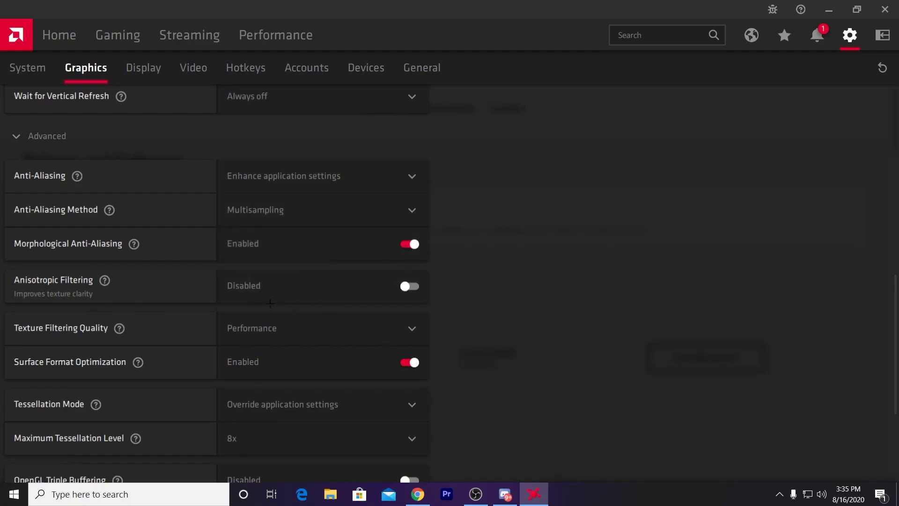
Step: Set Texture Filtering Quality to Performance, then switch Surface Format Optimization off and back on
{"action": "left_click", "coordinate": [302, 333]}
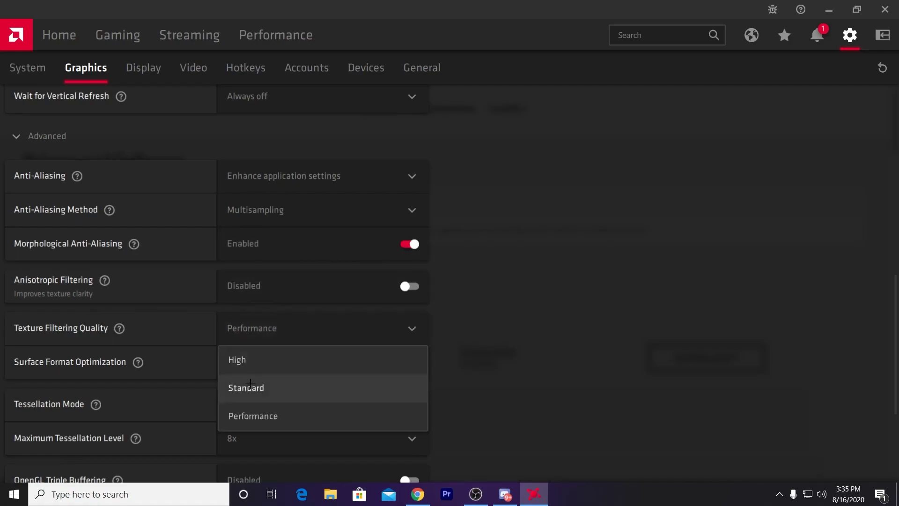
{"action": "left_click", "coordinate": [248, 420]}
{"action": "left_click", "coordinate": [304, 370]}
{"action": "left_click", "coordinate": [309, 363]}
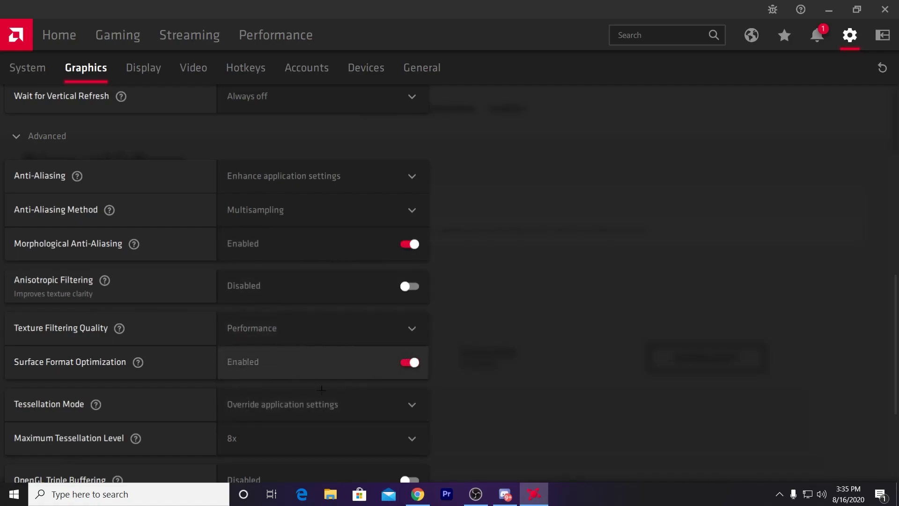
Step: Set Tessellation Mode to Override application settings and Maximum Tessellation Level to 8x
{"action": "left_click", "coordinate": [315, 404]}
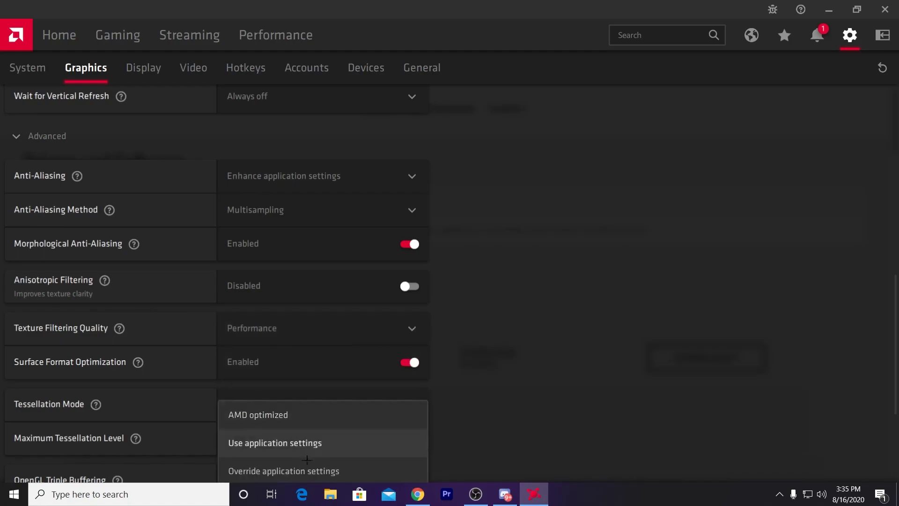
{"action": "left_click", "coordinate": [274, 471]}
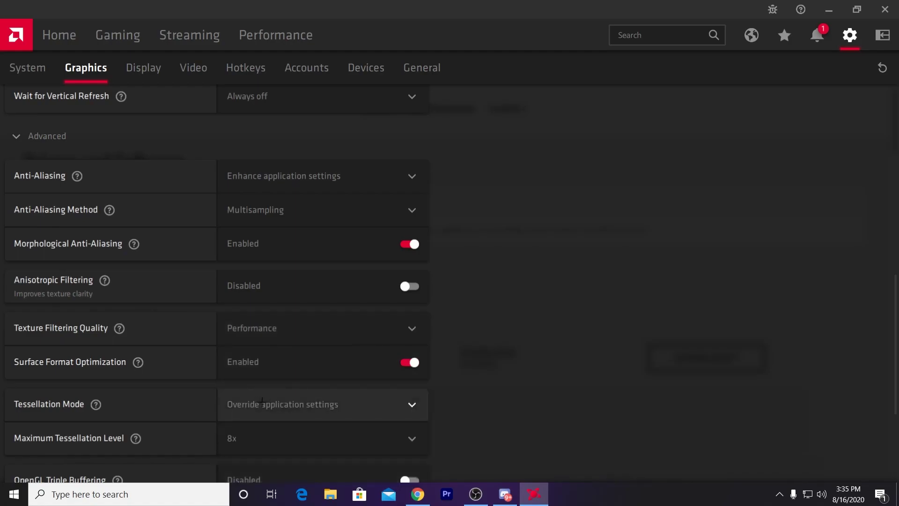
{"action": "left_click", "coordinate": [239, 438]}
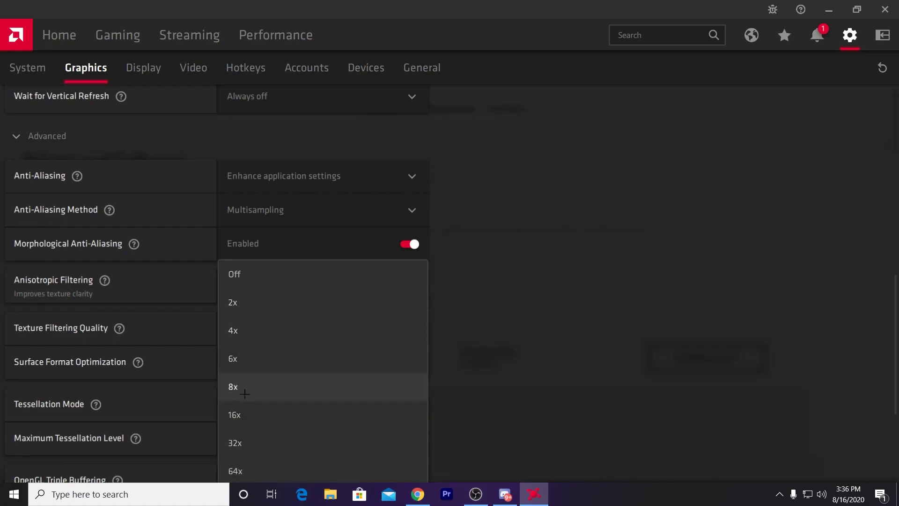
{"action": "left_click", "coordinate": [245, 394]}
Step: Set GPU Workload to Graphics and accept the software restart to apply it
{"action": "scroll", "coordinate": [104, 304], "scroll_direction": "down", "scroll_amount": 4}
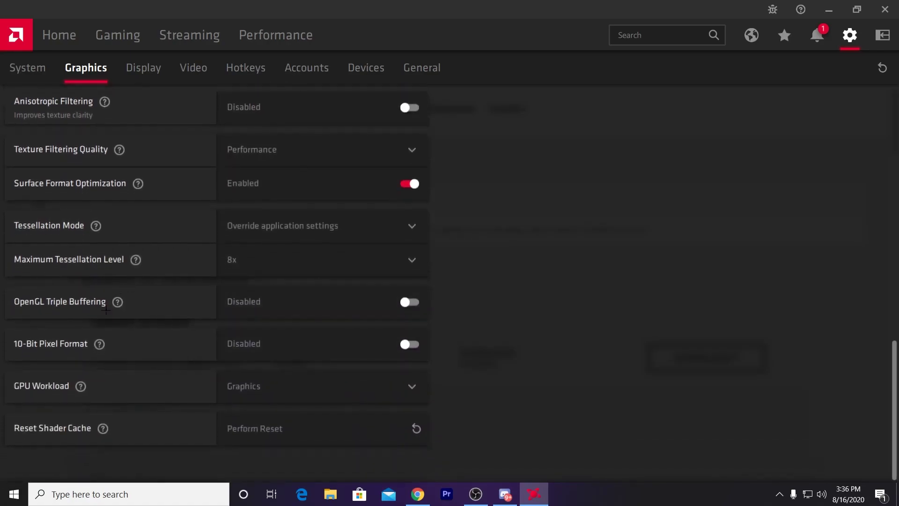
{"action": "left_click", "coordinate": [314, 394]}
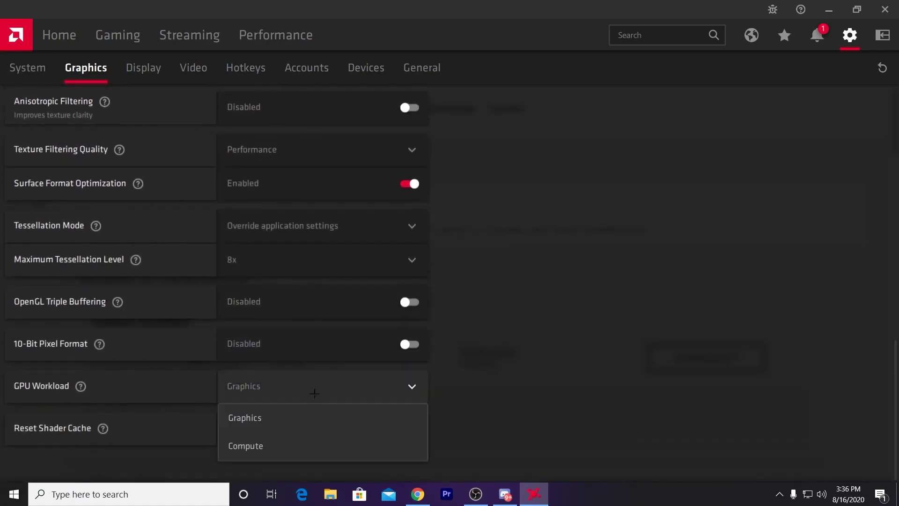
{"action": "left_click", "coordinate": [281, 445]}
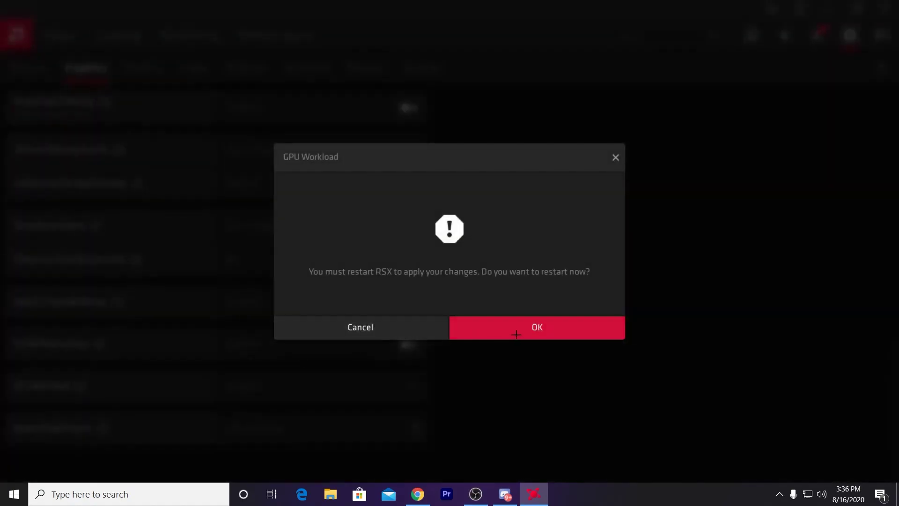
{"action": "left_click", "coordinate": [517, 334]}
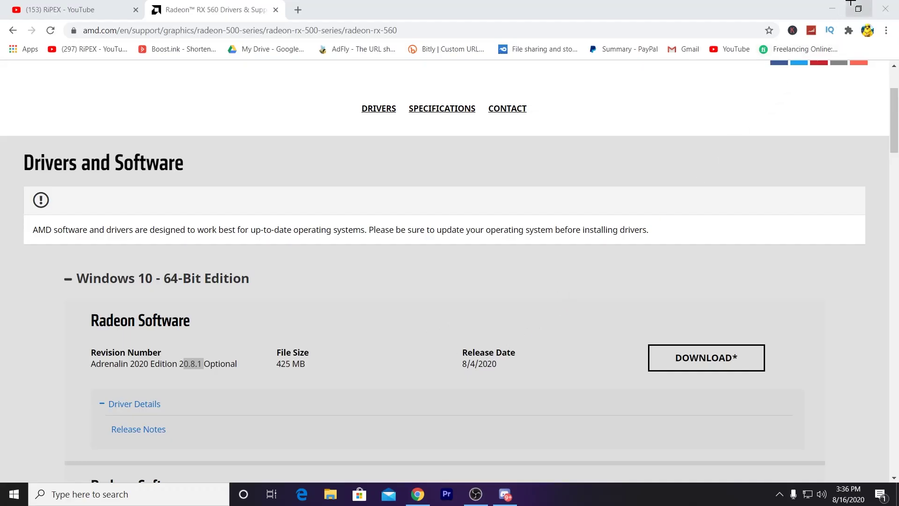
Step: Minimize the browser, reopen Radeon Software from the desktop and maximize its window
{"action": "left_click", "coordinate": [832, 8]}
{"action": "right_click", "coordinate": [556, 70]}
{"action": "left_click", "coordinate": [587, 83]}
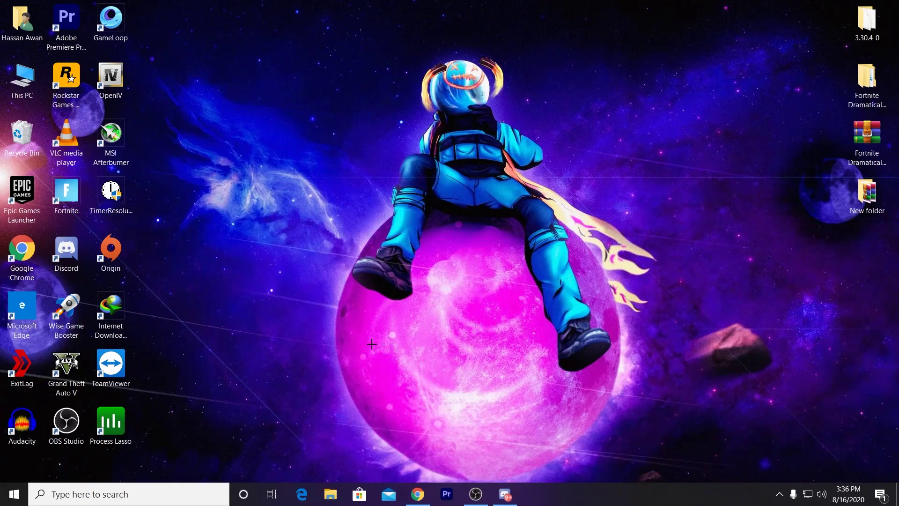
{"action": "key", "text": "alt+r"}
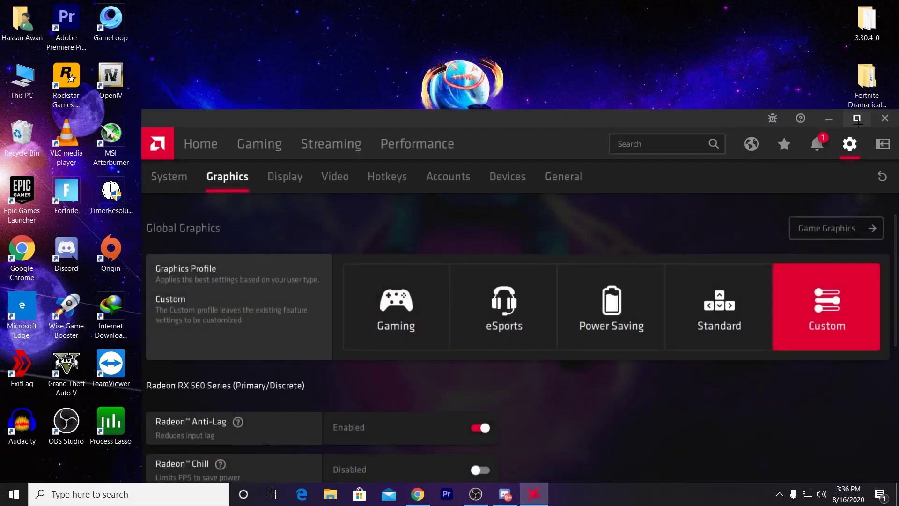
{"action": "left_click", "coordinate": [857, 118]}
Step: Expand the advanced graphics settings and reset the shader cache
{"action": "scroll", "coordinate": [361, 280], "scroll_direction": "down", "scroll_amount": 3}
{"action": "scroll", "coordinate": [361, 280], "scroll_direction": "down", "scroll_amount": 1}
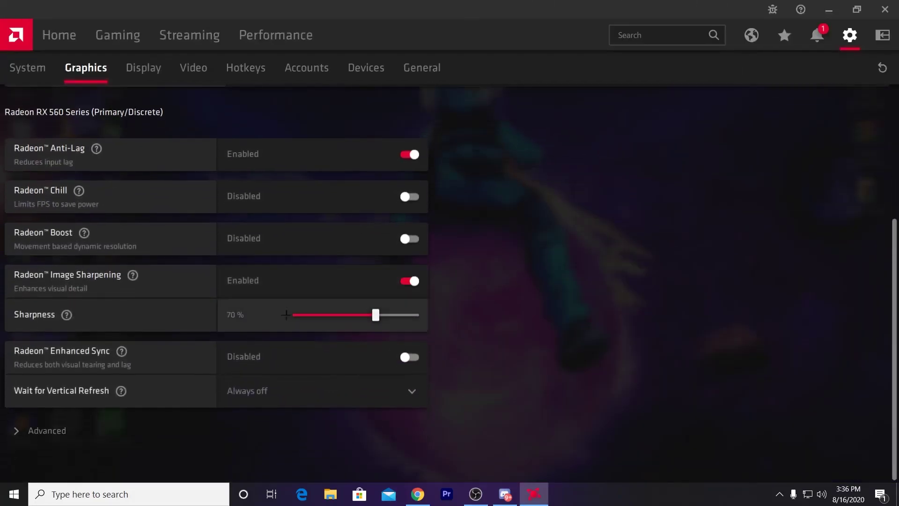
{"action": "left_click", "coordinate": [46, 431]}
{"action": "scroll", "coordinate": [250, 358], "scroll_direction": "down", "scroll_amount": 6}
{"action": "scroll", "coordinate": [251, 359], "scroll_direction": "down", "scroll_amount": 4}
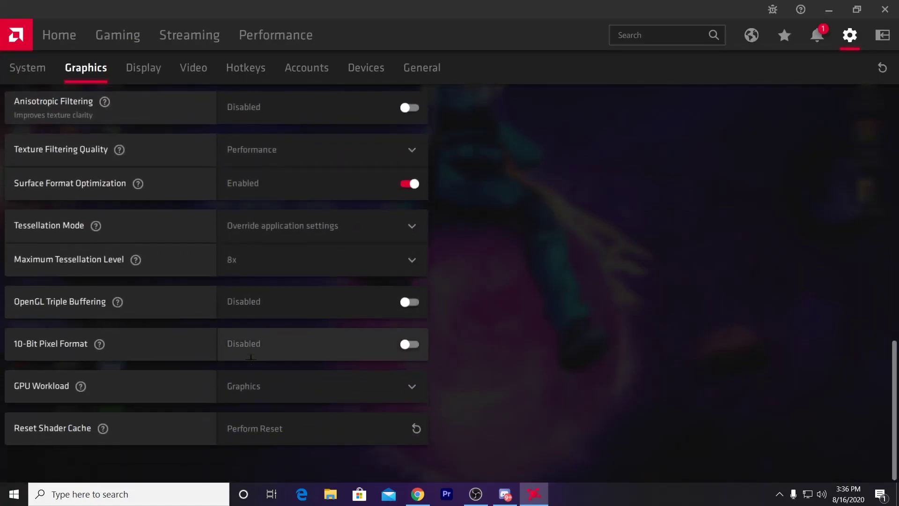
{"action": "left_click", "coordinate": [416, 428]}
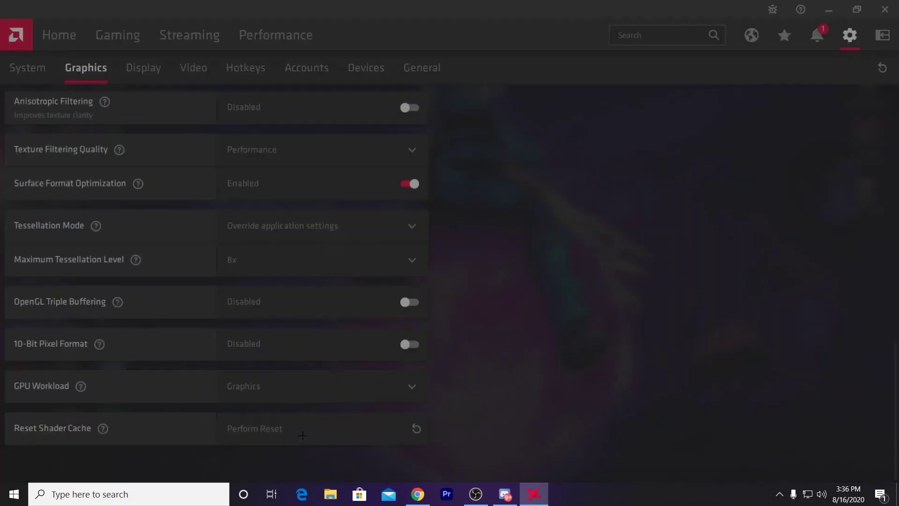
{"action": "left_click", "coordinate": [508, 306]}
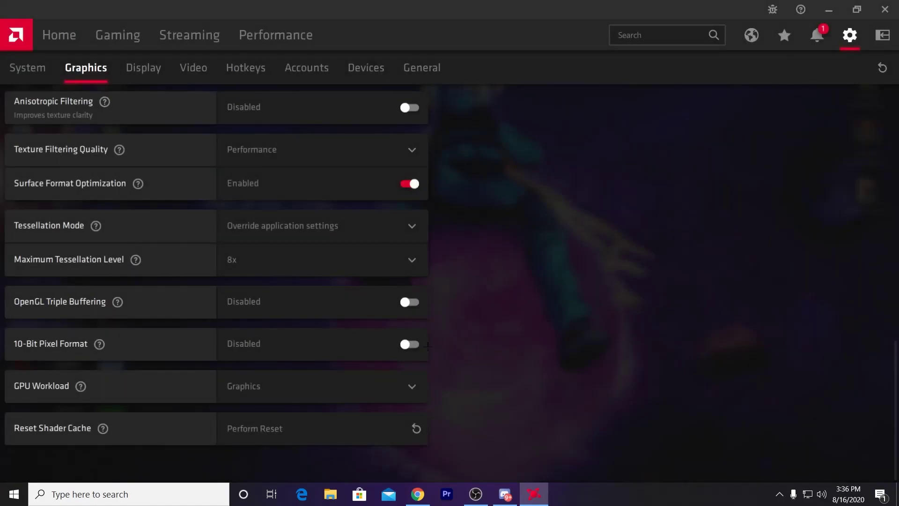
Step: Go to the global display settings and set Scaling Mode to Full panel
{"action": "scroll", "coordinate": [281, 211], "scroll_direction": "up", "scroll_amount": 10}
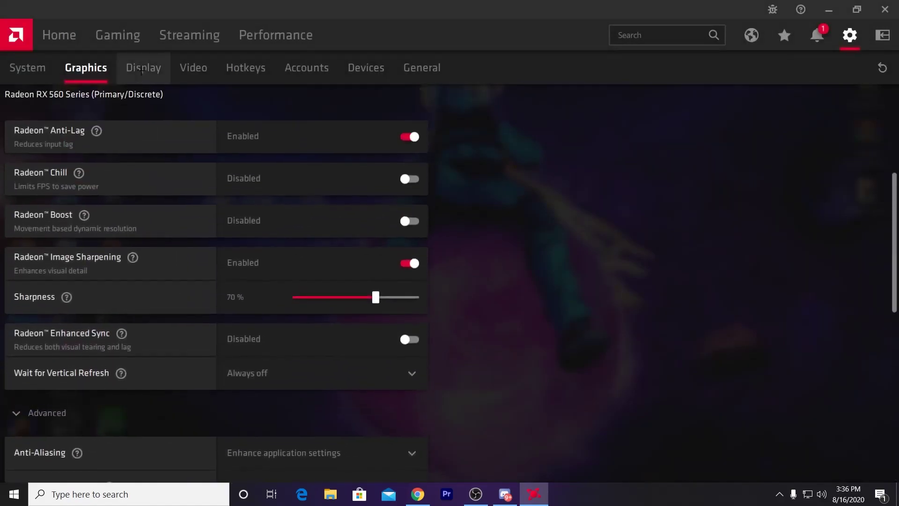
{"action": "left_click", "coordinate": [142, 69]}
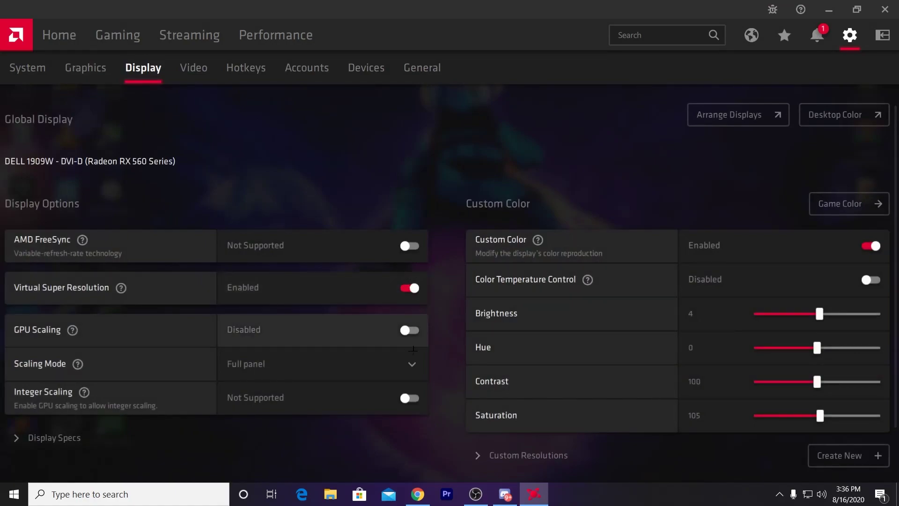
{"action": "left_click", "coordinate": [306, 366]}
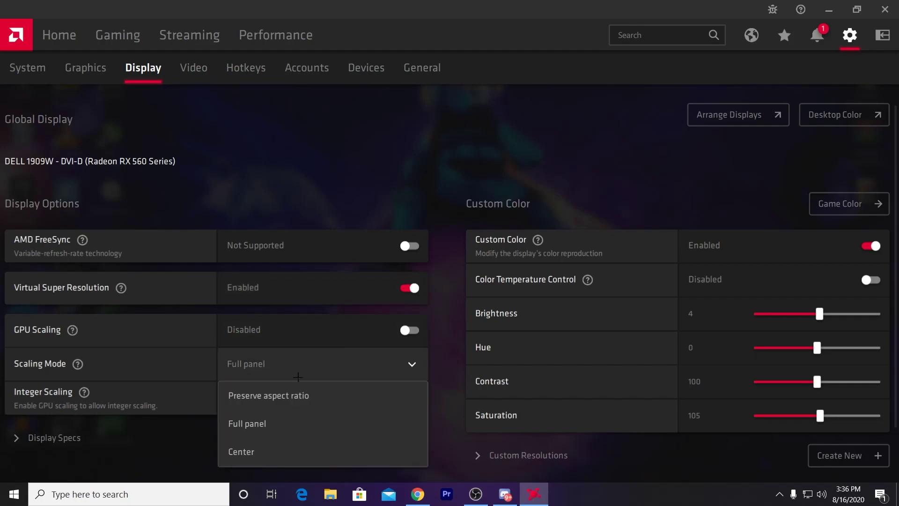
{"action": "left_click", "coordinate": [361, 424]}
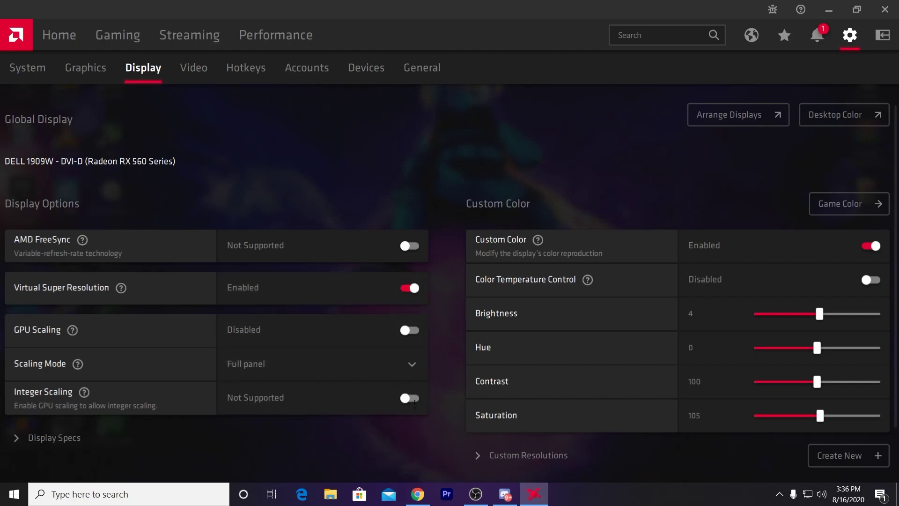
Step: Expand the display specs and look through the monitor's timing information
{"action": "left_click", "coordinate": [54, 438]}
{"action": "scroll", "coordinate": [215, 281], "scroll_direction": "down", "scroll_amount": 6}
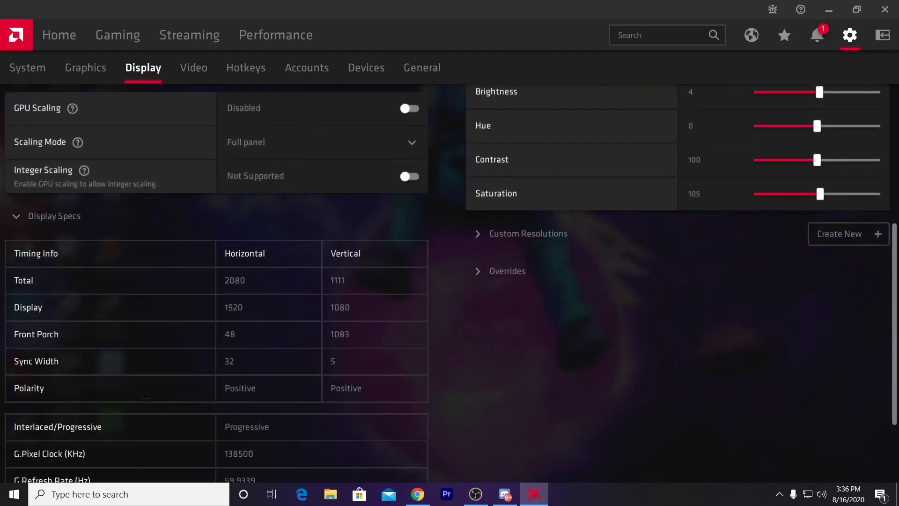
{"action": "scroll", "coordinate": [449, 281], "scroll_direction": "up", "scroll_amount": 6}
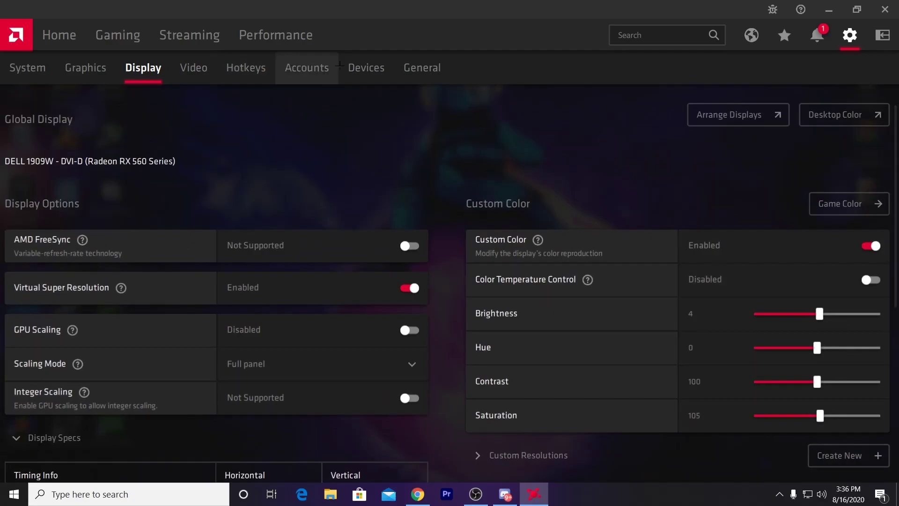
Step: In the general settings, switch Instant Replay on and back off, and disable Record Desktop
{"action": "left_click", "coordinate": [417, 67]}
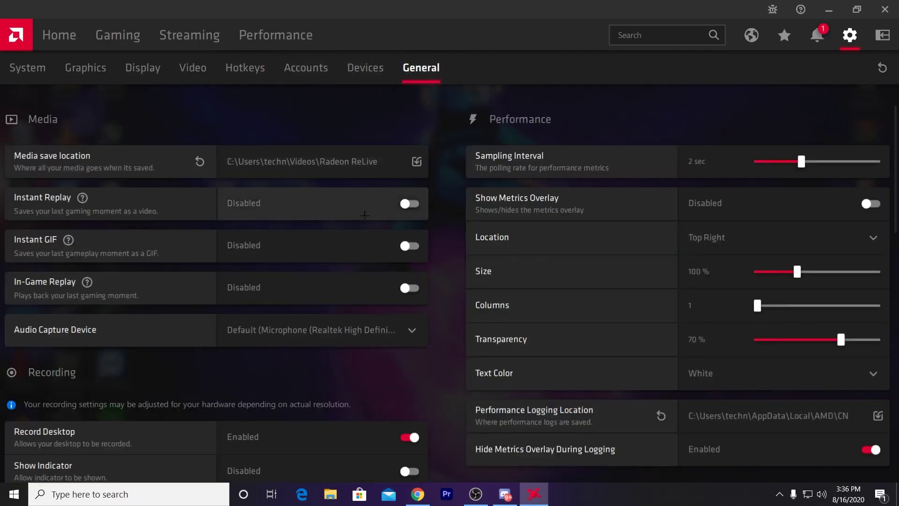
{"action": "left_click", "coordinate": [406, 204]}
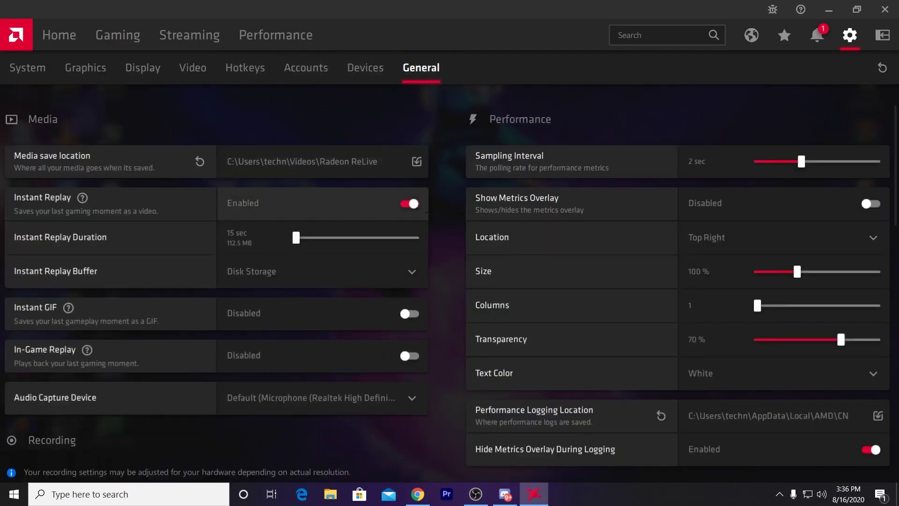
{"action": "left_click", "coordinate": [404, 204]}
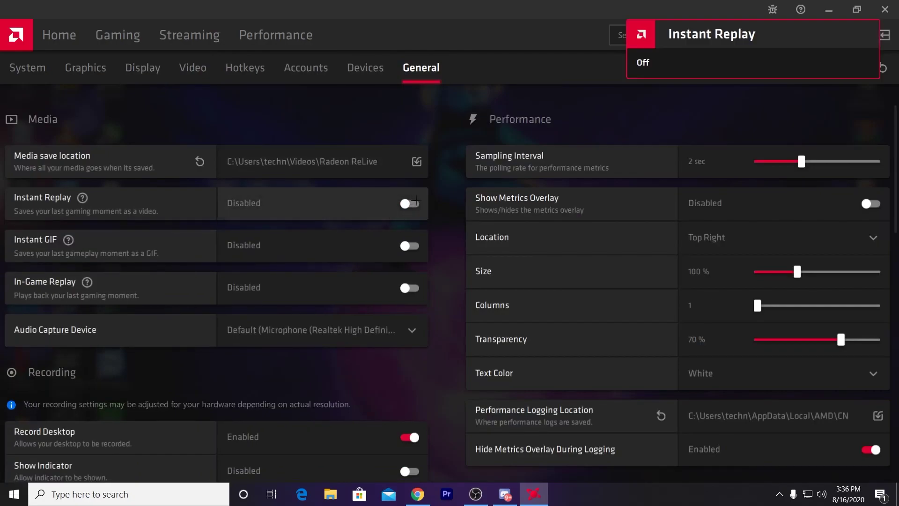
{"action": "scroll", "coordinate": [337, 257], "scroll_direction": "down", "scroll_amount": 5}
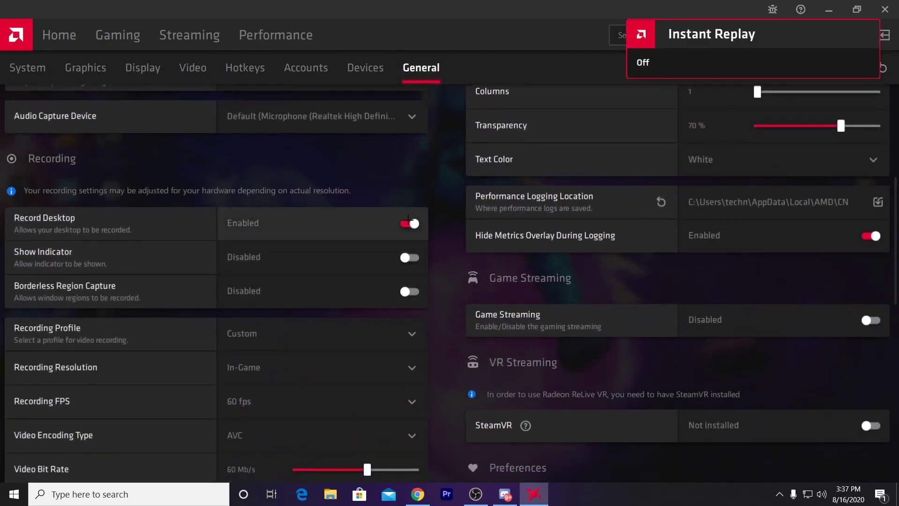
{"action": "scroll", "coordinate": [393, 253], "scroll_direction": "down", "scroll_amount": 3}
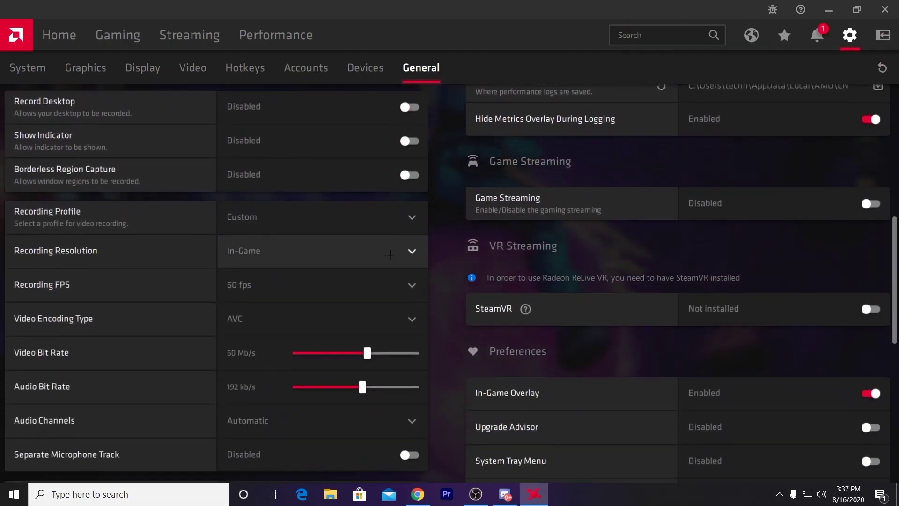
Step: Disable Record Microphone in the recording settings
{"action": "scroll", "coordinate": [392, 253], "scroll_direction": "down", "scroll_amount": 10}
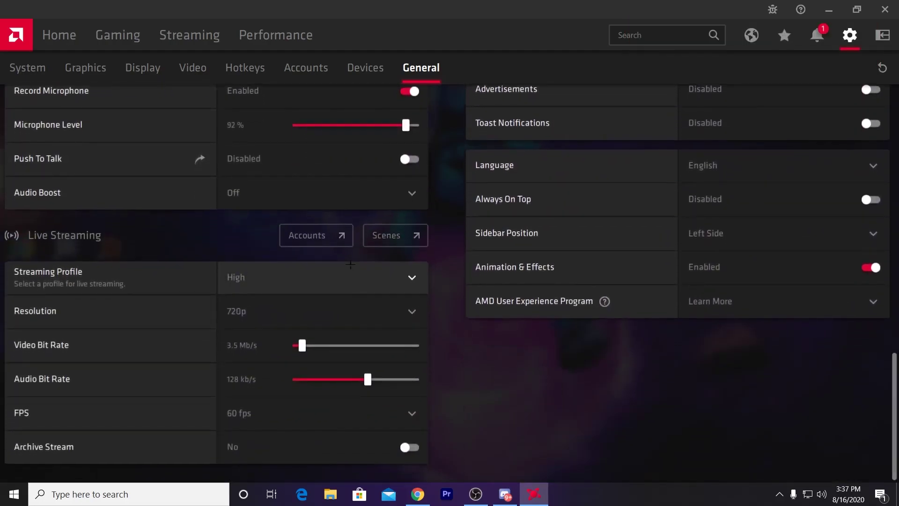
{"action": "scroll", "coordinate": [350, 265], "scroll_direction": "up", "scroll_amount": 4}
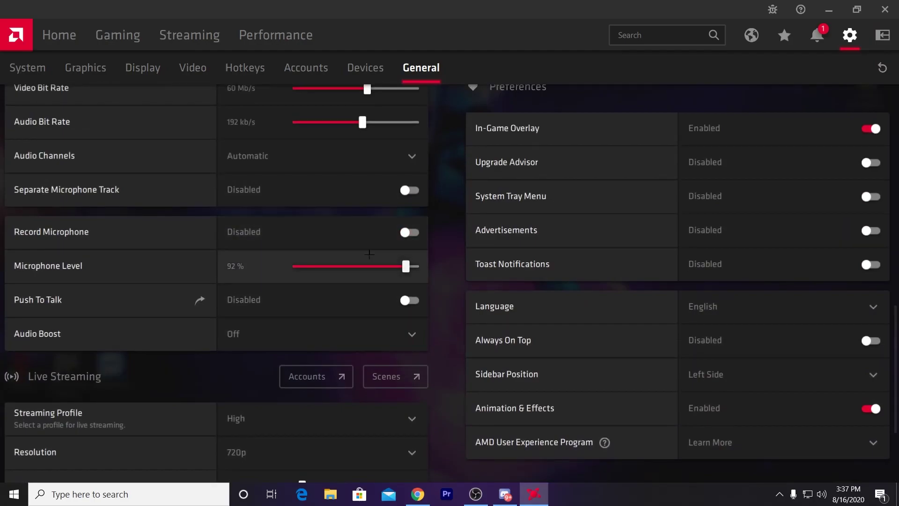
{"action": "scroll", "coordinate": [356, 277], "scroll_direction": "down", "scroll_amount": 4}
Step: Review the preferences and disable In-Game Overlay
{"action": "scroll", "coordinate": [549, 287], "scroll_direction": "up", "scroll_amount": 1}
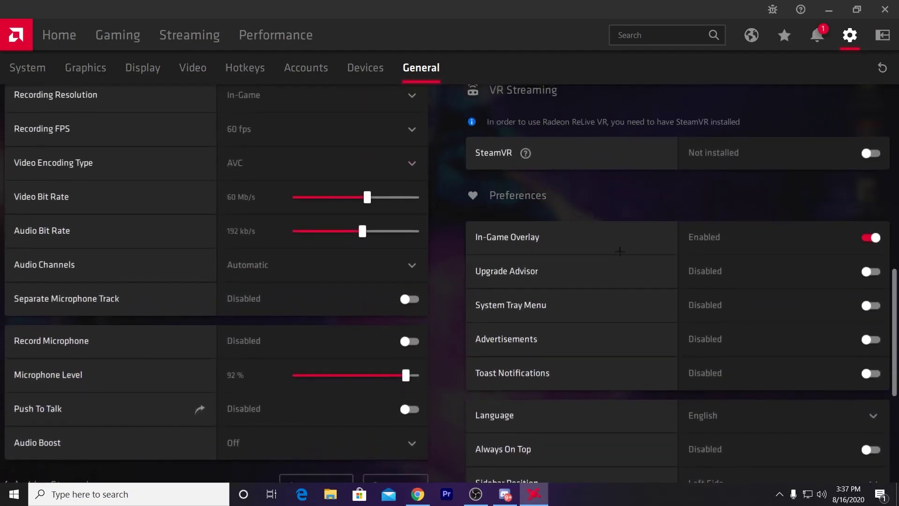
{"action": "scroll", "coordinate": [854, 248], "scroll_direction": "down", "scroll_amount": 4}
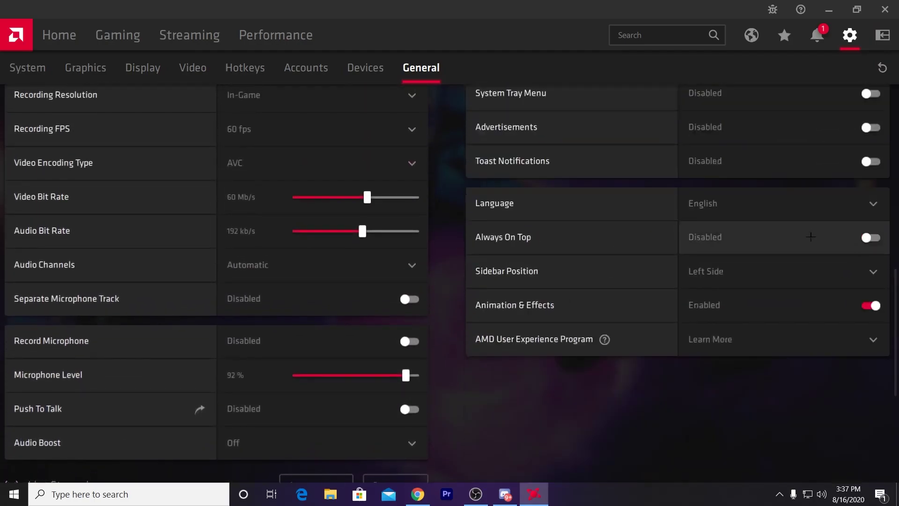
{"action": "scroll", "coordinate": [815, 236], "scroll_direction": "up", "scroll_amount": 6}
{"action": "scroll", "coordinate": [837, 302], "scroll_direction": "down", "scroll_amount": 1}
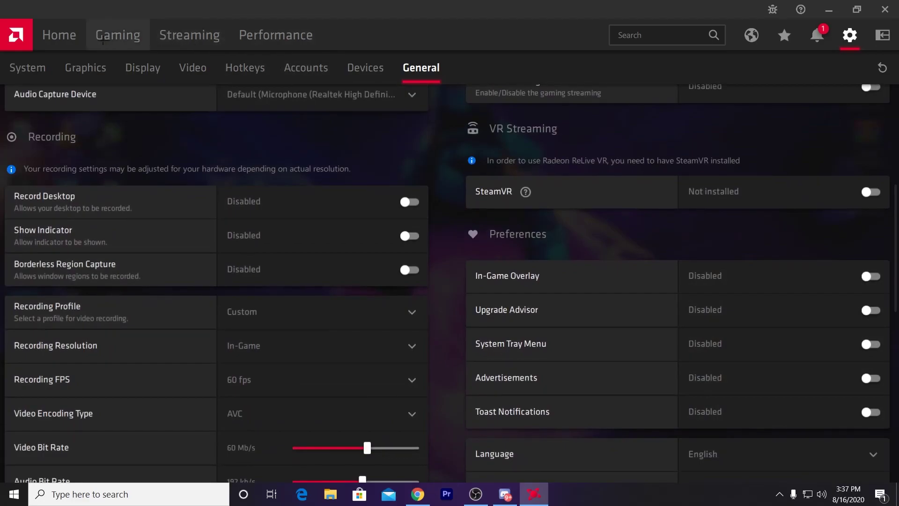
Step: Open Grand Theft Auto V's game settings, keep its graphics profile on Custom, and disable Radeon Anti-Lag
{"action": "left_click", "coordinate": [102, 40]}
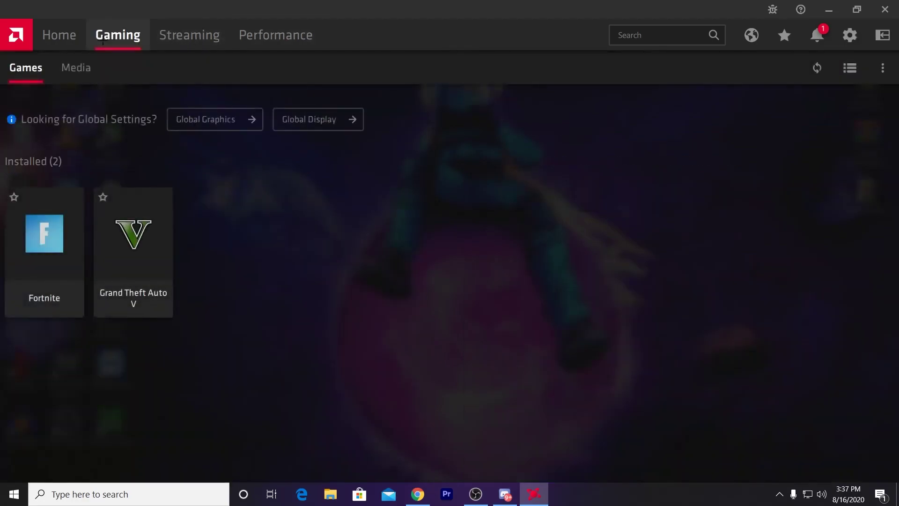
{"action": "left_click", "coordinate": [120, 241]}
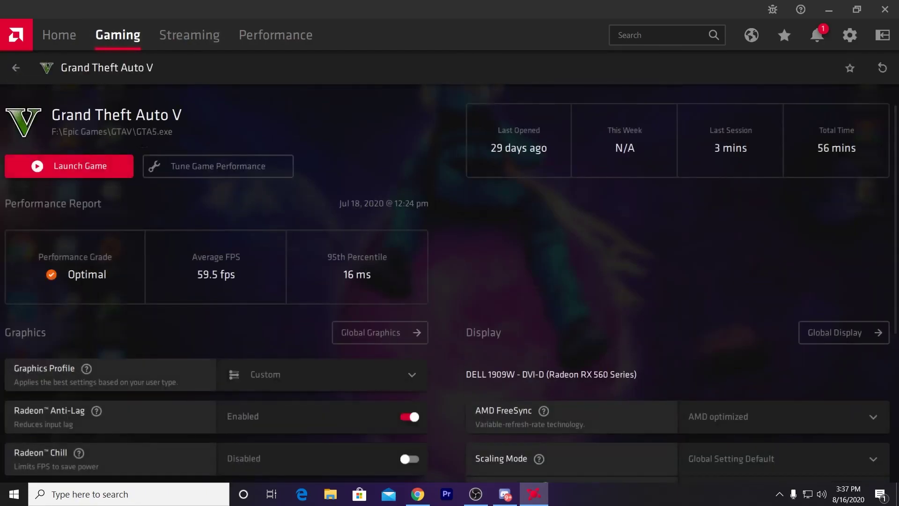
{"action": "scroll", "coordinate": [123, 145], "scroll_direction": "down", "scroll_amount": 3}
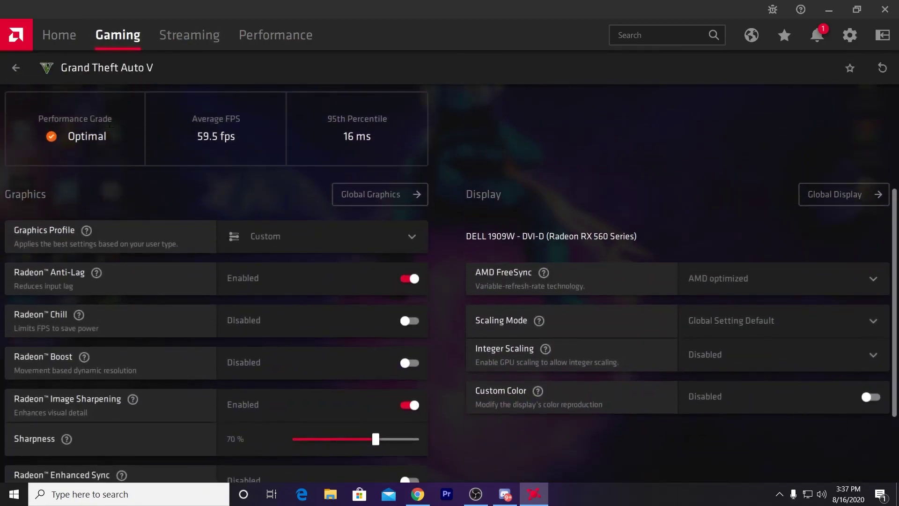
{"action": "left_click", "coordinate": [261, 233]}
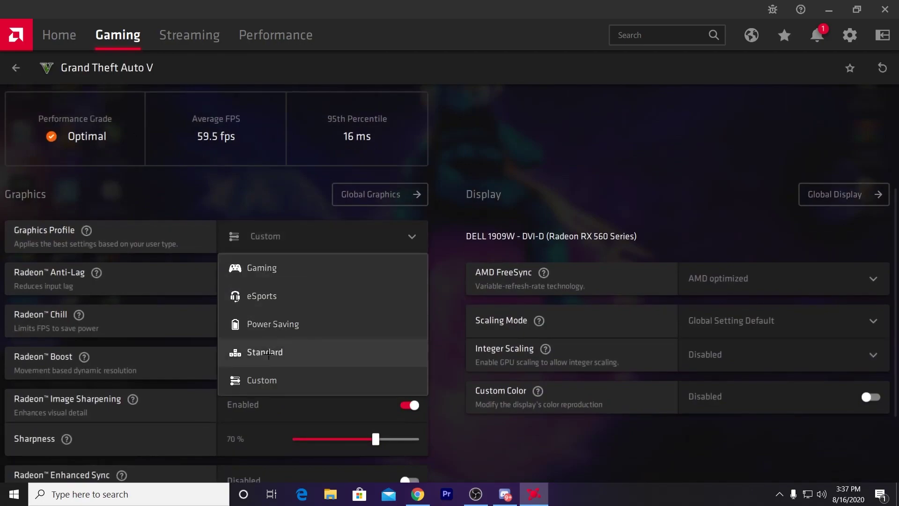
{"action": "left_click", "coordinate": [262, 267]}
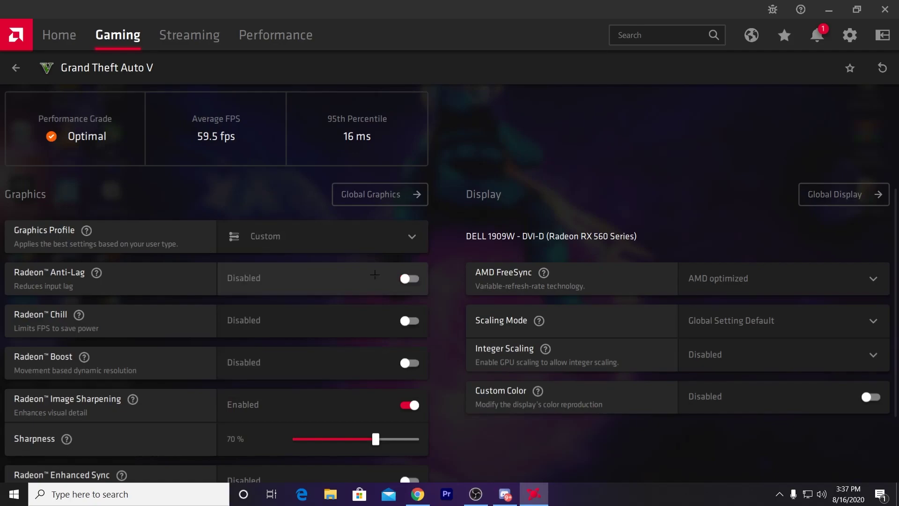
Step: Switch Radeon Image Sharpening off and back on with sharpness at 70%, and set Wait for Vertical Refresh to Always off
{"action": "scroll", "coordinate": [375, 275], "scroll_direction": "down", "scroll_amount": 3}
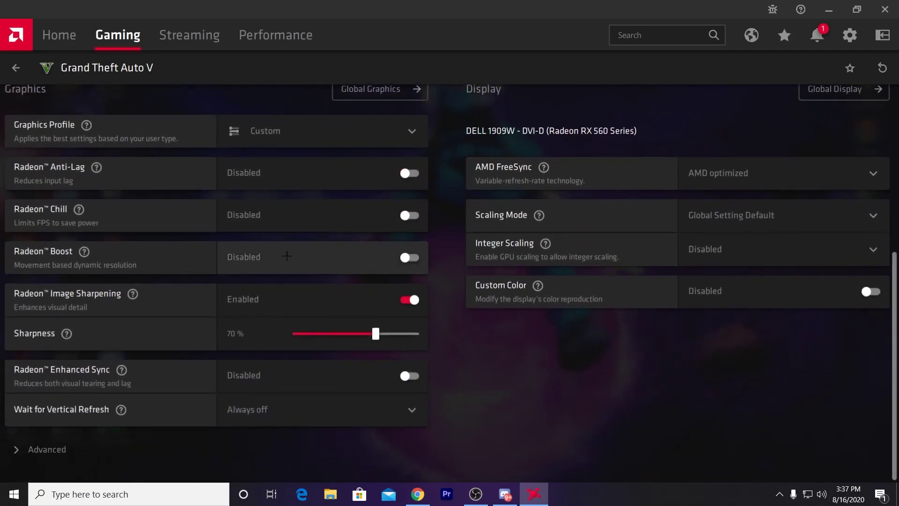
{"action": "left_click", "coordinate": [410, 300]}
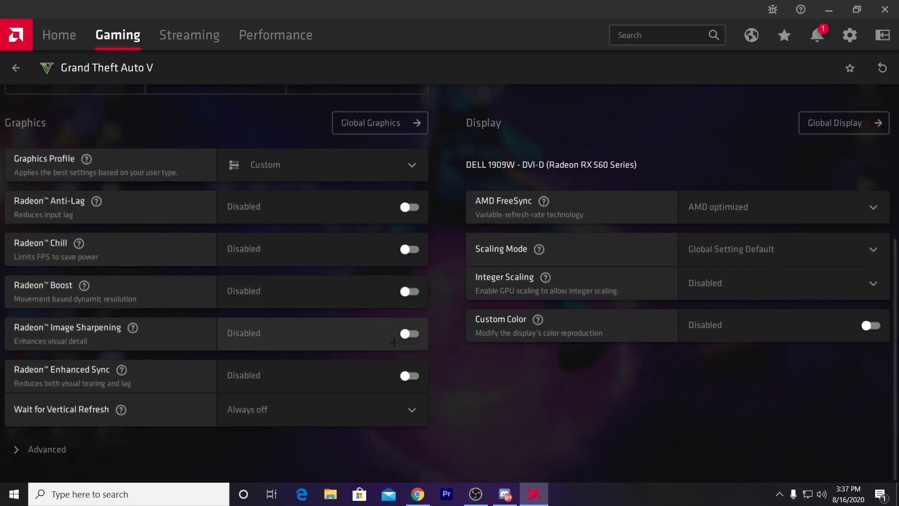
{"action": "left_click", "coordinate": [398, 331]}
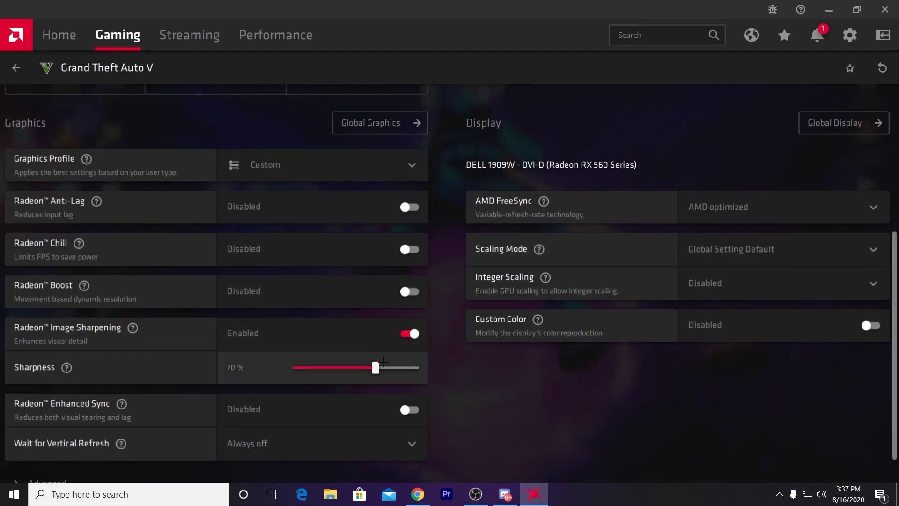
{"action": "left_click_drag", "start_coordinate": [370, 368], "coordinate": [380, 368]}
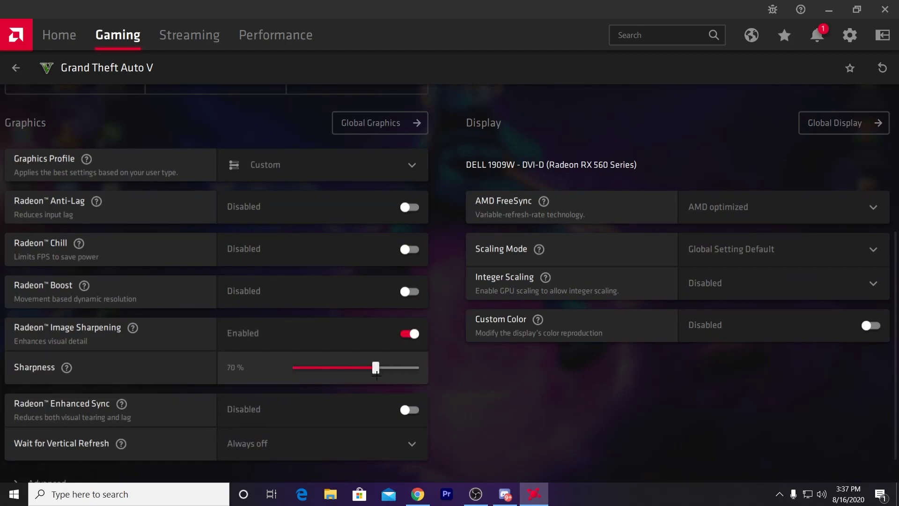
{"action": "scroll", "coordinate": [253, 367], "scroll_direction": "down", "scroll_amount": 1}
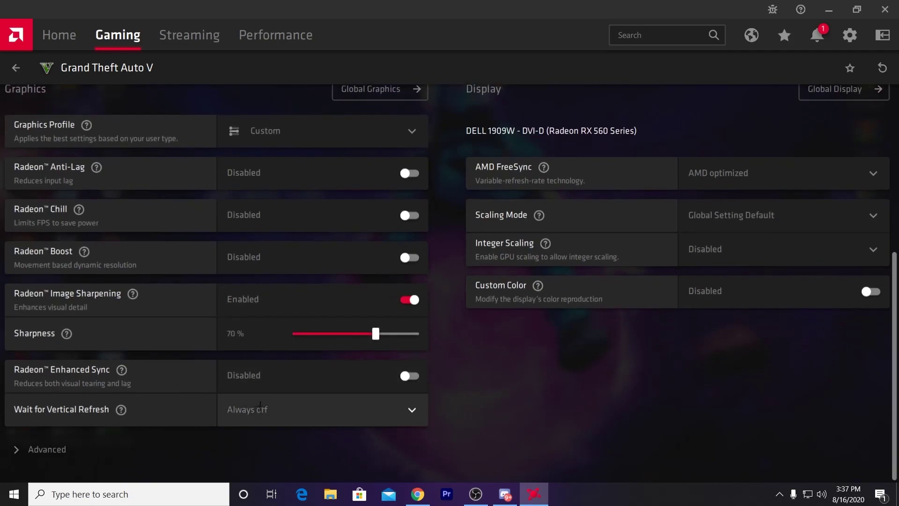
{"action": "left_click", "coordinate": [260, 411]}
{"action": "left_click", "coordinate": [248, 386]}
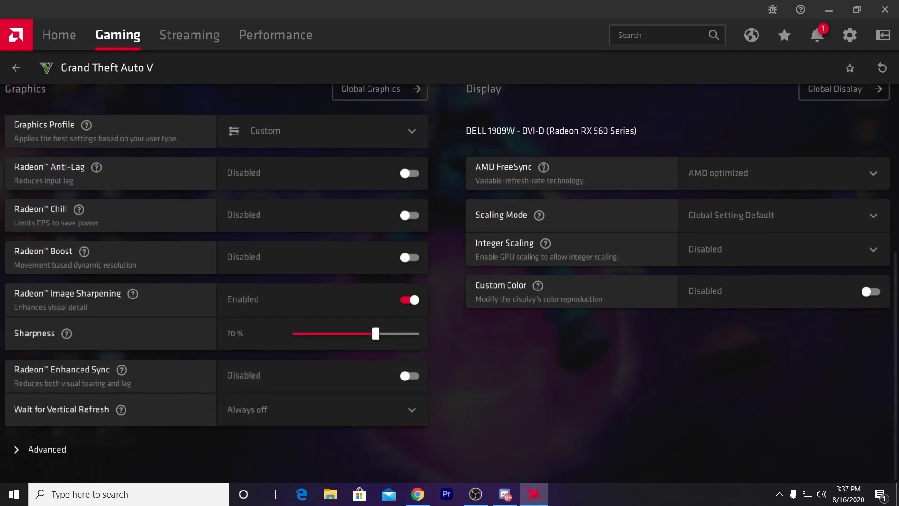
Step: Expand Grand Theft Auto V's advanced graphics settings and set Anti-Aliasing to Enhance application settings
{"action": "left_click", "coordinate": [47, 449]}
{"action": "scroll", "coordinate": [168, 333], "scroll_direction": "down", "scroll_amount": 5}
{"action": "scroll", "coordinate": [168, 333], "scroll_direction": "down", "scroll_amount": 4}
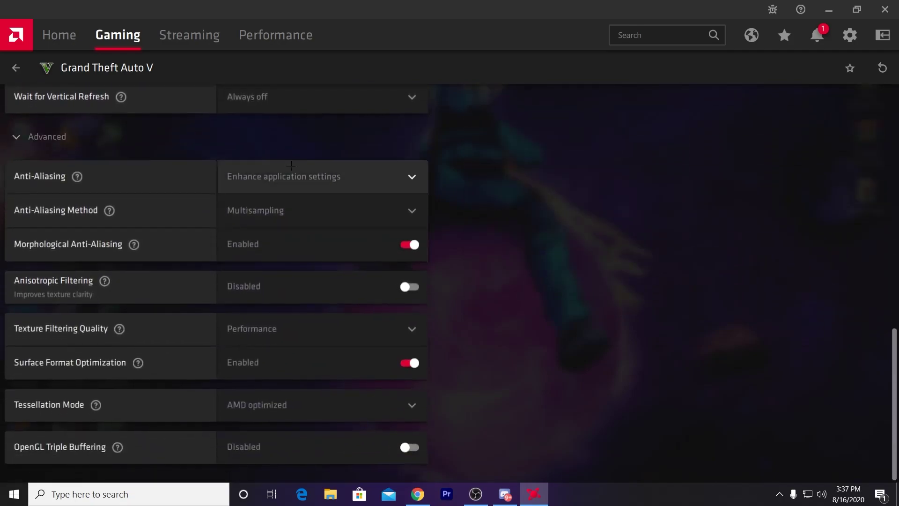
{"action": "left_click", "coordinate": [272, 177]}
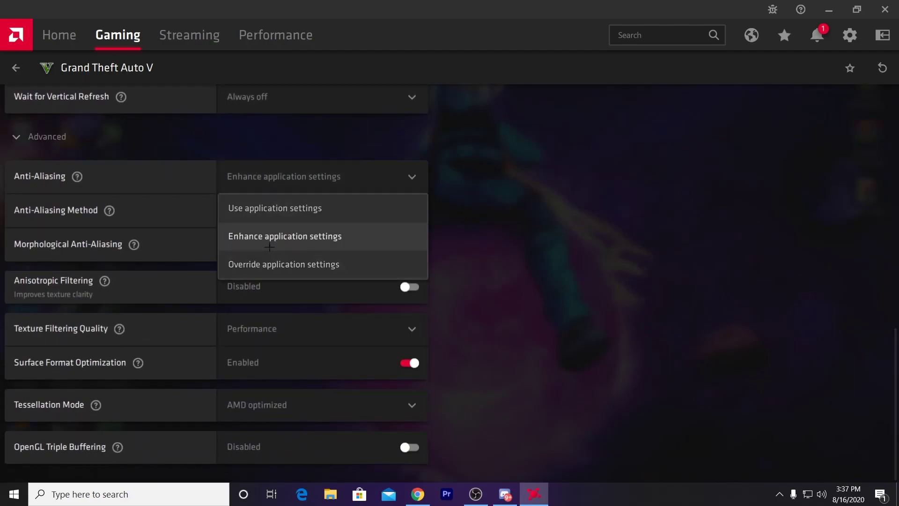
{"action": "left_click", "coordinate": [271, 236]}
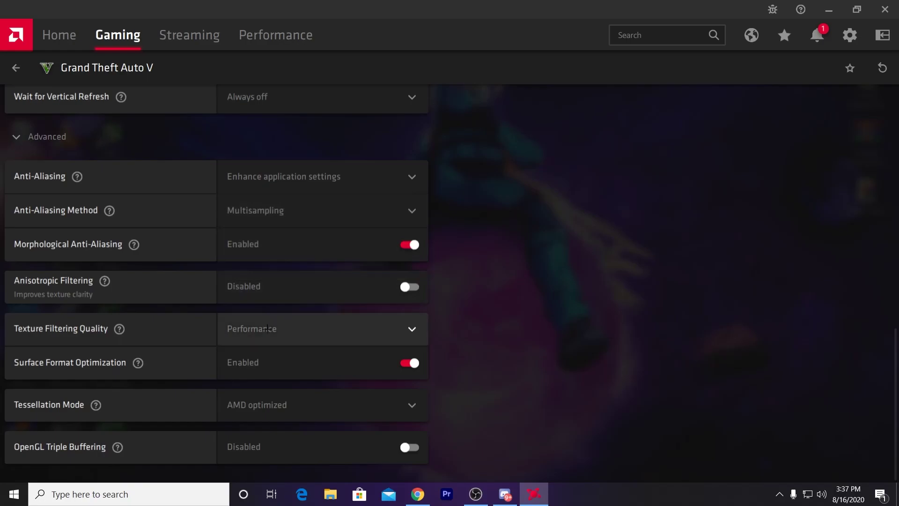
Step: Set Texture Filtering Quality to Performance and Tessellation Mode to AMD optimized for Grand Theft Auto V
{"action": "left_click", "coordinate": [272, 328]}
{"action": "left_click", "coordinate": [274, 415]}
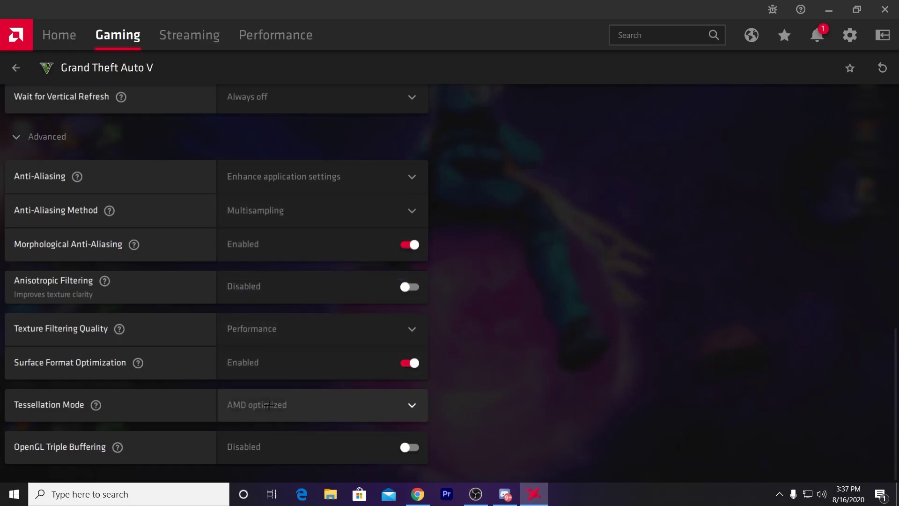
{"action": "left_click", "coordinate": [280, 415]}
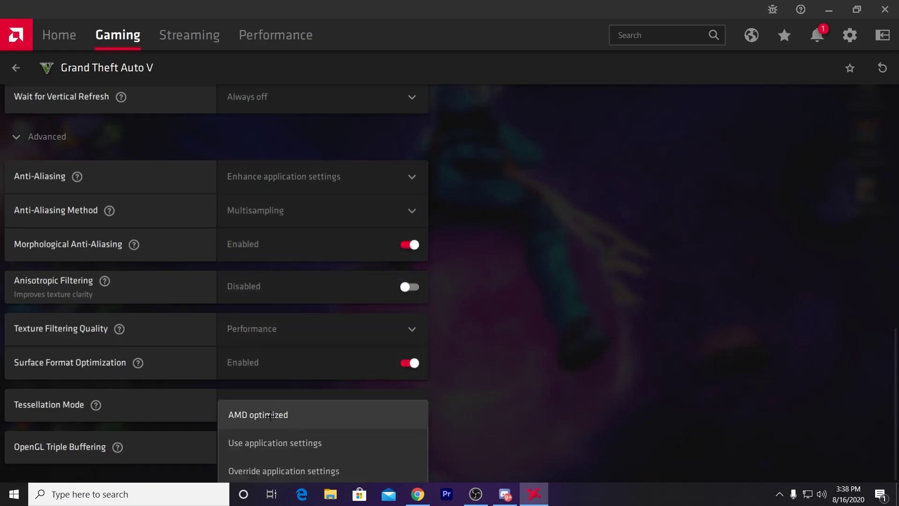
{"action": "left_click", "coordinate": [278, 415]}
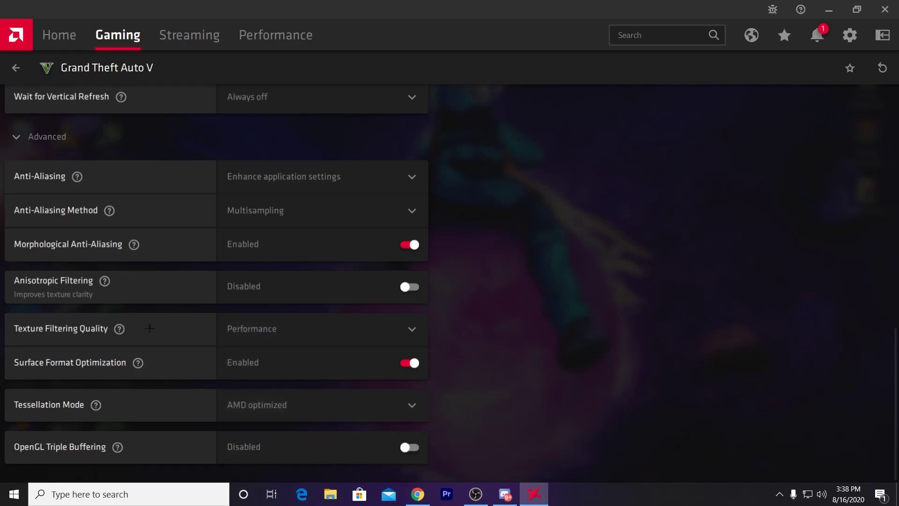
Step: Return to the games list, open Fortnite's game settings, and set its graphics profile to Custom
{"action": "scroll", "coordinate": [149, 328], "scroll_direction": "up", "scroll_amount": 10}
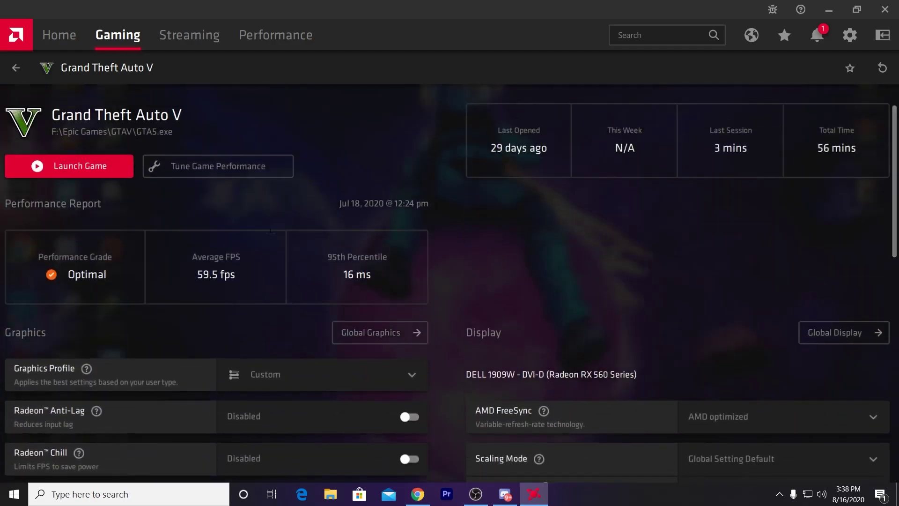
{"action": "left_click", "coordinate": [16, 68]}
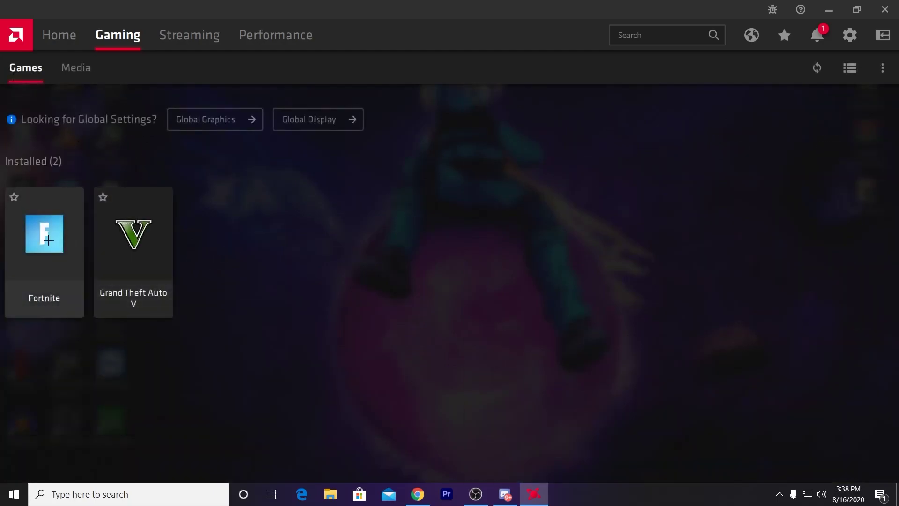
{"action": "left_click", "coordinate": [49, 241]}
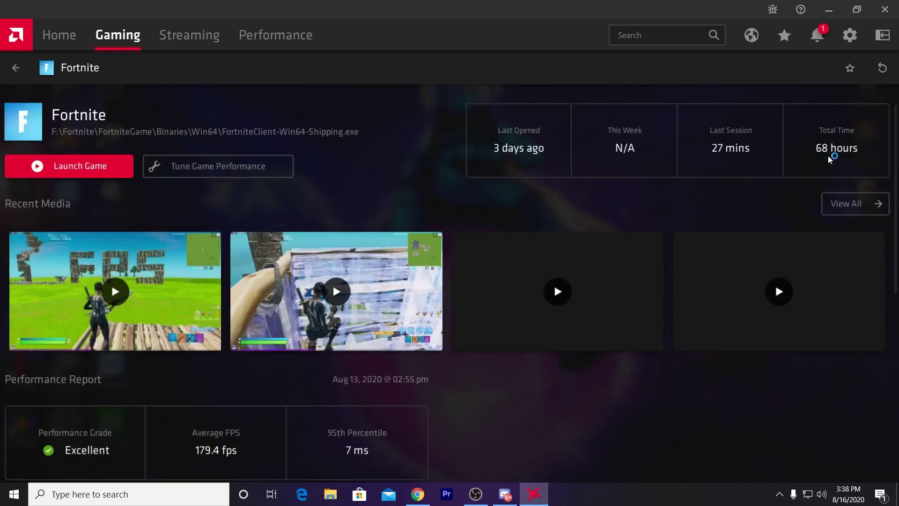
{"action": "scroll", "coordinate": [558, 178], "scroll_direction": "down", "scroll_amount": 5}
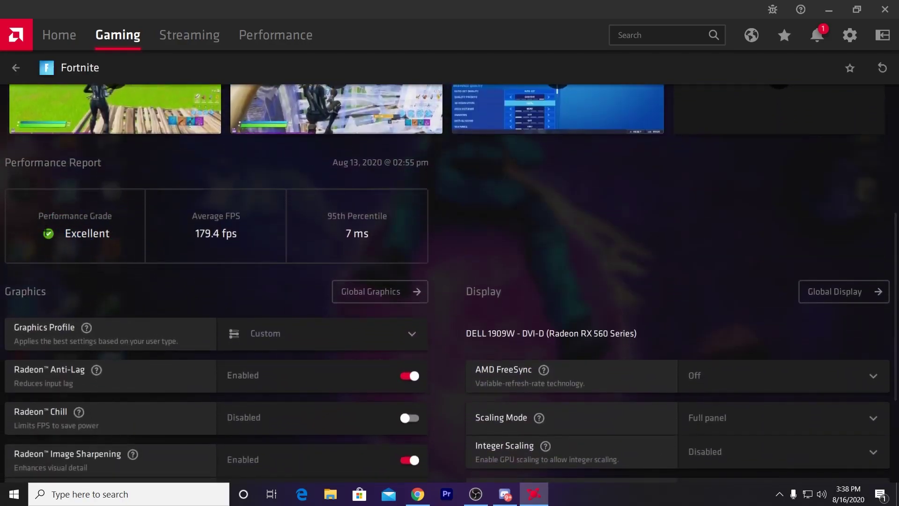
{"action": "scroll", "coordinate": [369, 253], "scroll_direction": "down", "scroll_amount": 4}
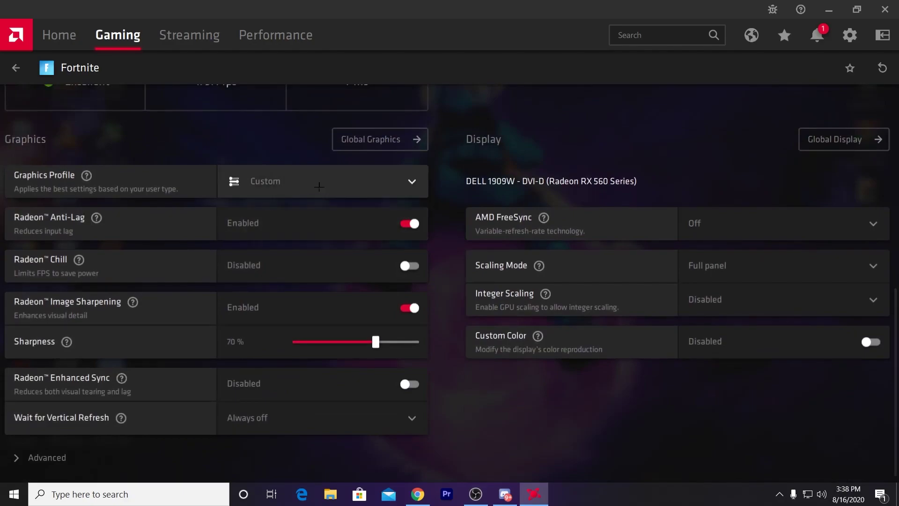
{"action": "left_click", "coordinate": [309, 182]}
{"action": "left_click", "coordinate": [263, 327]}
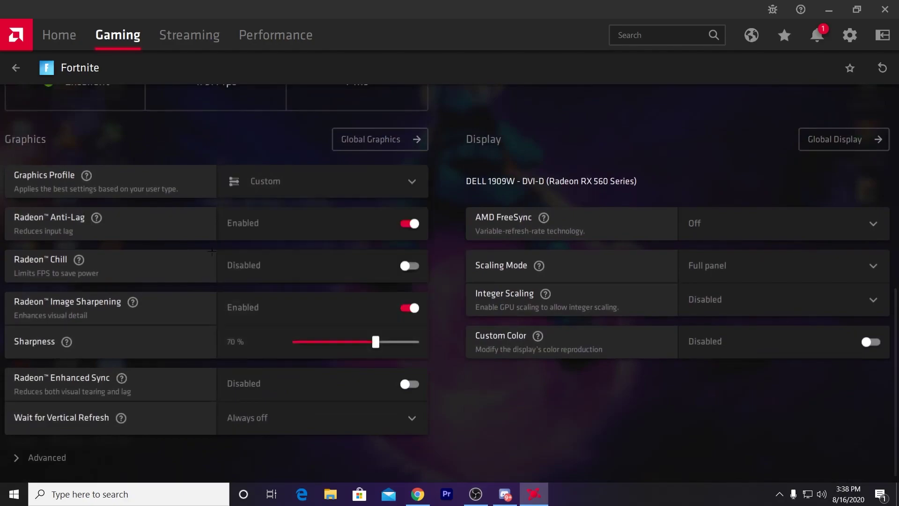
Step: Review Fortnite's Anti-Lag, Chill and Image Sharpening settings and set Wait for Vertical Refresh to Always off
{"action": "scroll", "coordinate": [338, 267], "scroll_direction": "down", "scroll_amount": 1}
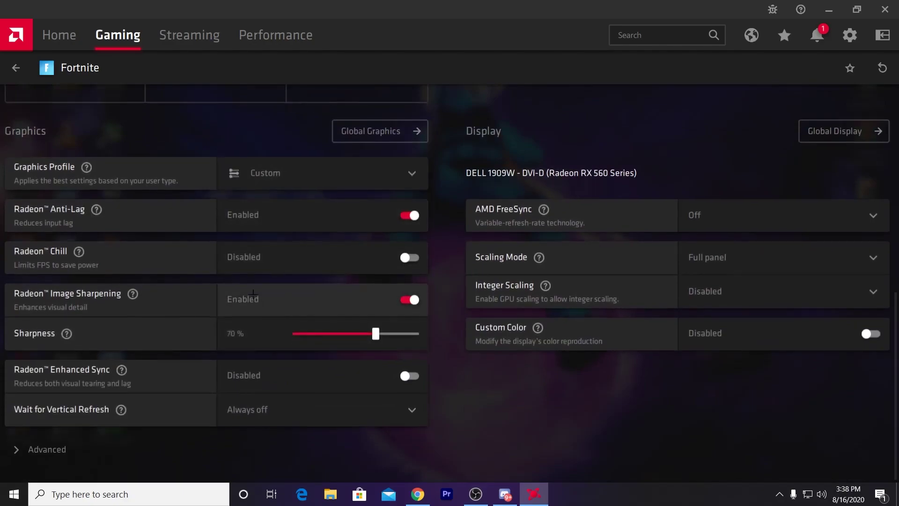
{"action": "scroll", "coordinate": [354, 305], "scroll_direction": "up", "scroll_amount": 1}
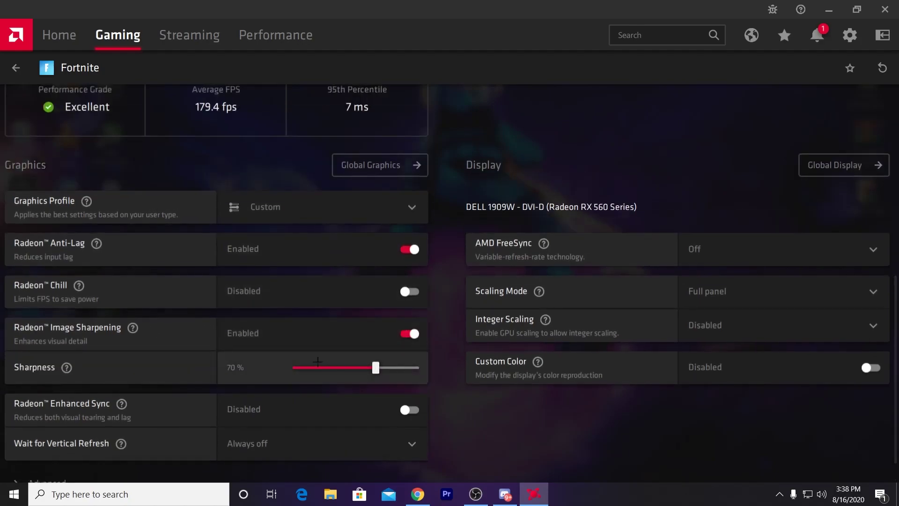
{"action": "scroll", "coordinate": [361, 374], "scroll_direction": "down", "scroll_amount": 1}
{"action": "left_click", "coordinate": [277, 411]}
{"action": "left_click", "coordinate": [246, 381]}
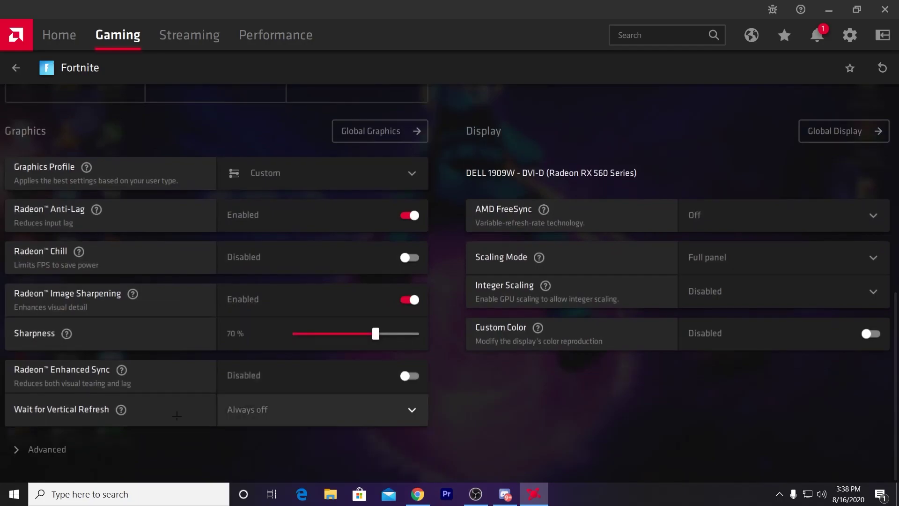
Step: Expand Fortnite's advanced graphics settings and look through the anti-aliasing, texture filtering and tessellation options
{"action": "left_click", "coordinate": [185, 451]}
{"action": "scroll", "coordinate": [185, 364], "scroll_direction": "down", "scroll_amount": 3}
{"action": "scroll", "coordinate": [186, 364], "scroll_direction": "down", "scroll_amount": 6}
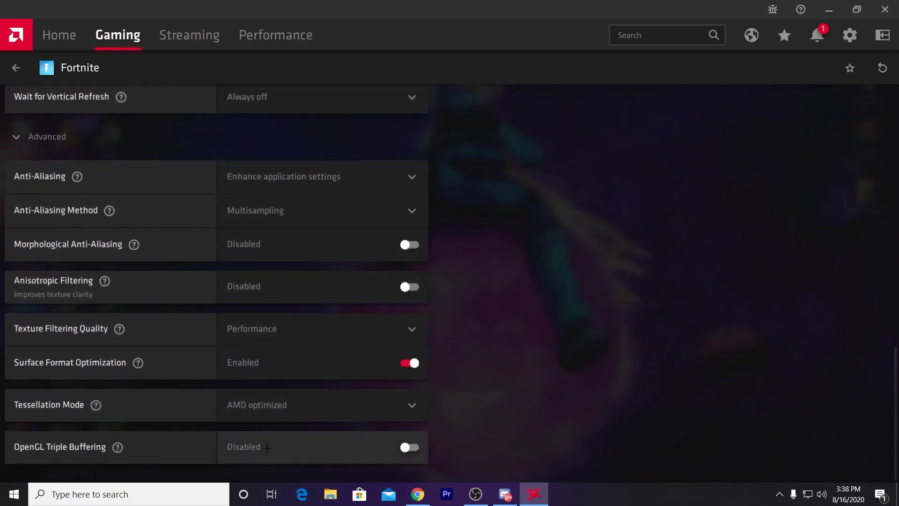
{"action": "scroll", "coordinate": [482, 153], "scroll_direction": "up", "scroll_amount": 8}
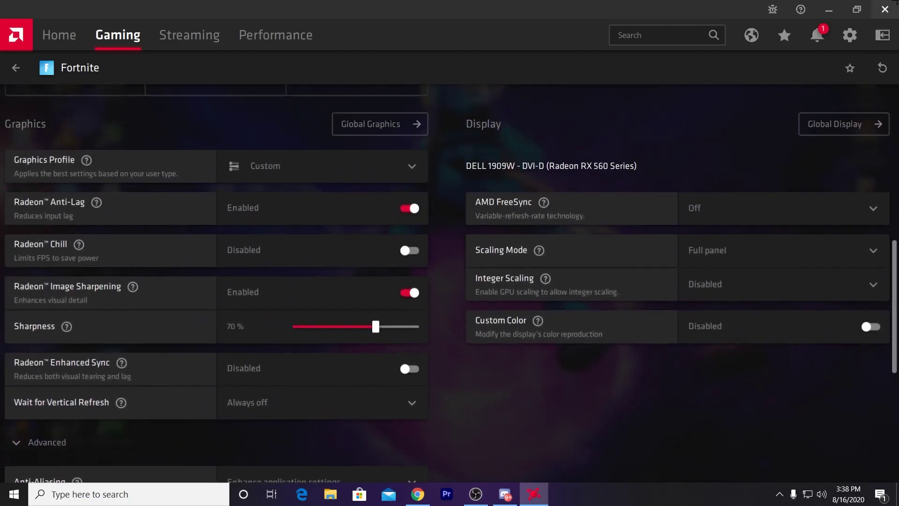
Step: Close Radeon Software and open the Windows Performance Options from This PC's advanced system properties
{"action": "left_click", "coordinate": [885, 9]}
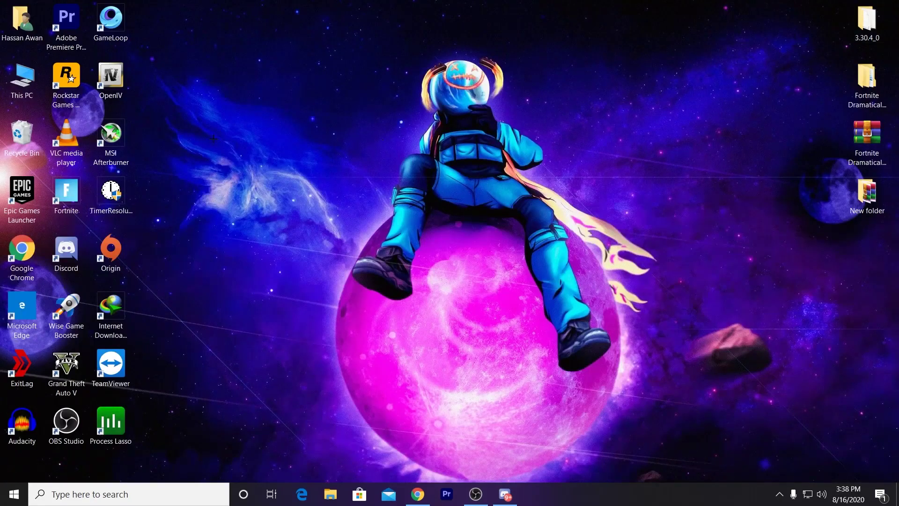
{"action": "right_click", "coordinate": [16, 80]}
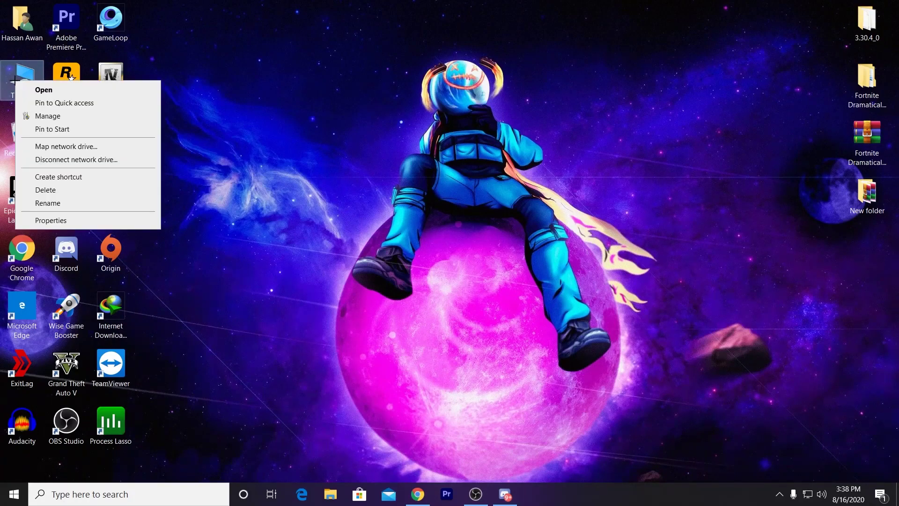
{"action": "left_click", "coordinate": [52, 220]}
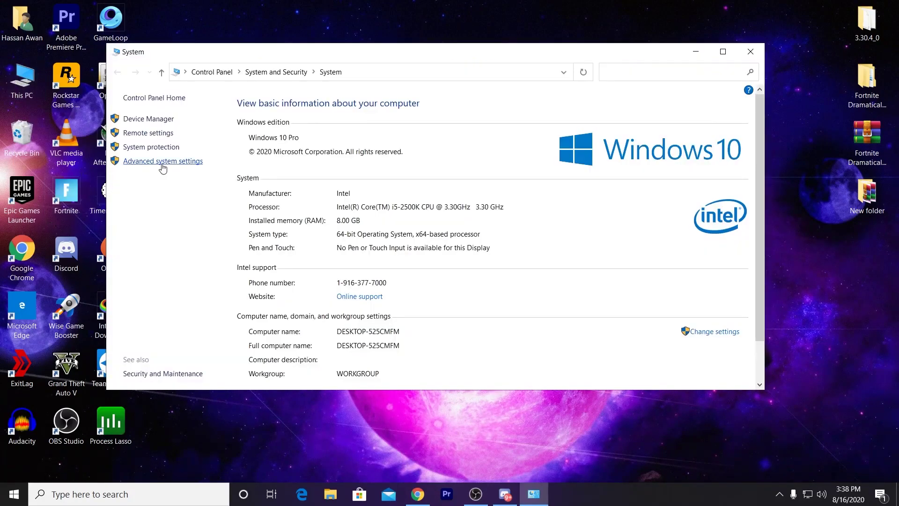
{"action": "left_click", "coordinate": [163, 162]}
{"action": "left_click", "coordinate": [279, 166]}
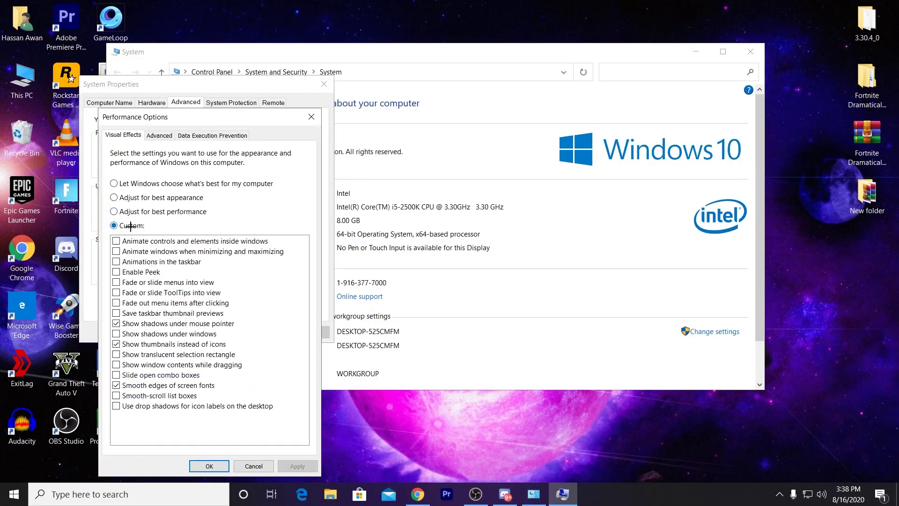
Step: Keep only mouse pointer shadows, thumbnails instead of icons and smooth screen font edges as custom visual effects, apply, and close System Properties
{"action": "left_click", "coordinate": [117, 324]}
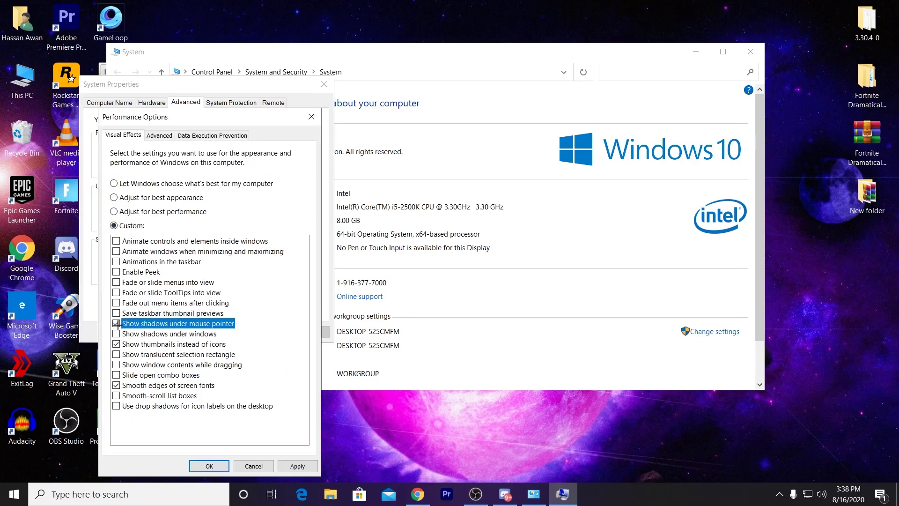
{"action": "left_click", "coordinate": [116, 314]}
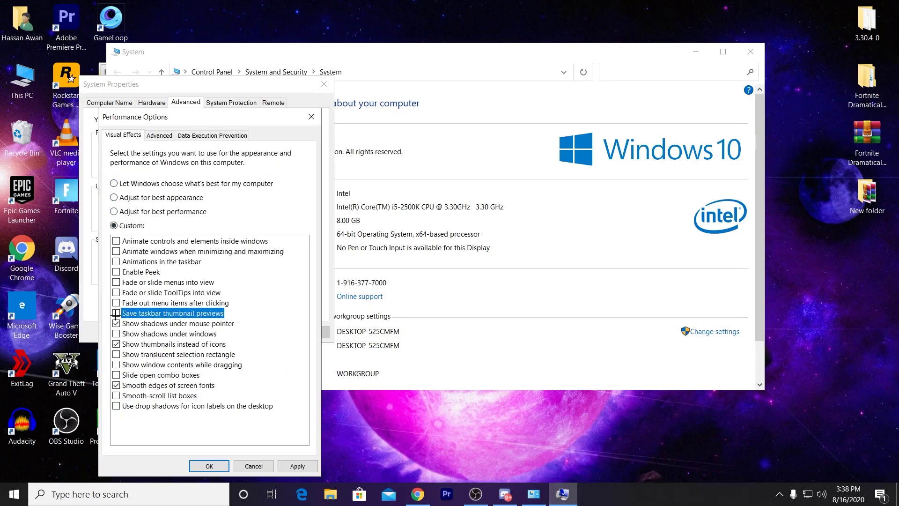
{"action": "left_click", "coordinate": [117, 345]}
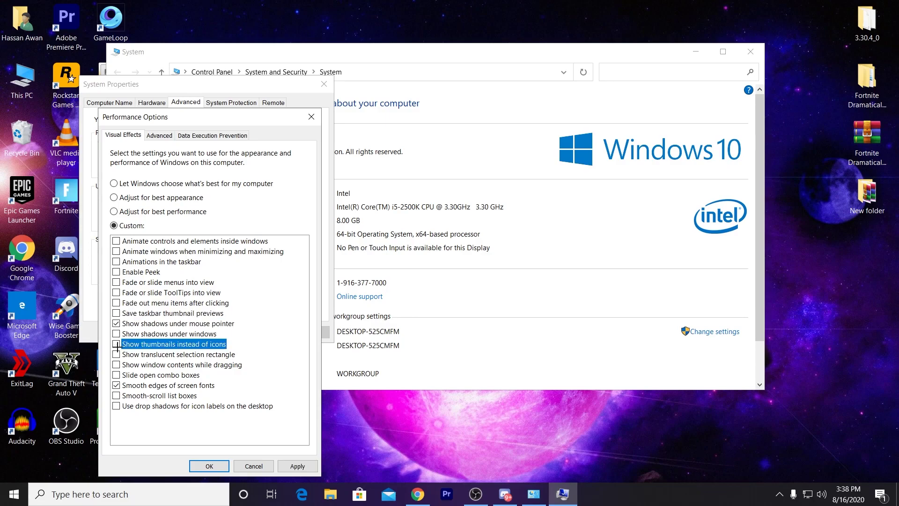
{"action": "left_click", "coordinate": [116, 386]}
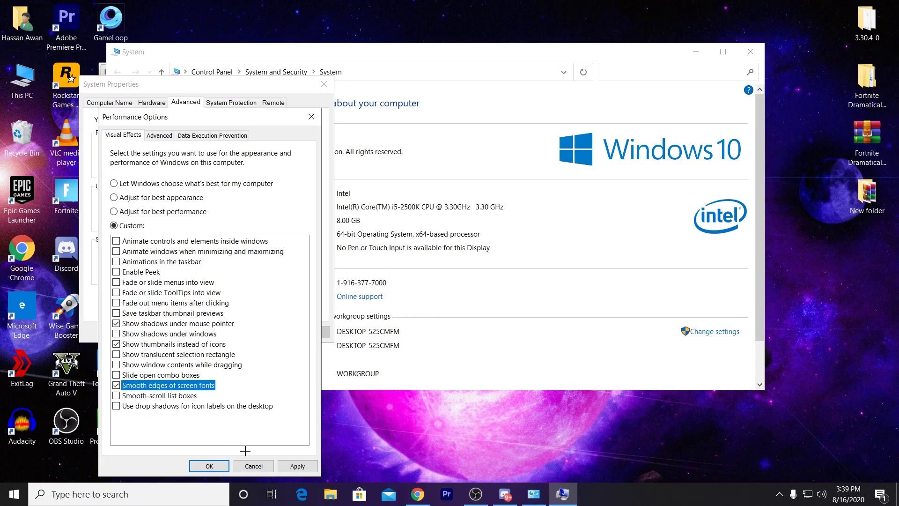
{"action": "left_click", "coordinate": [297, 466]}
{"action": "left_click", "coordinate": [209, 466]}
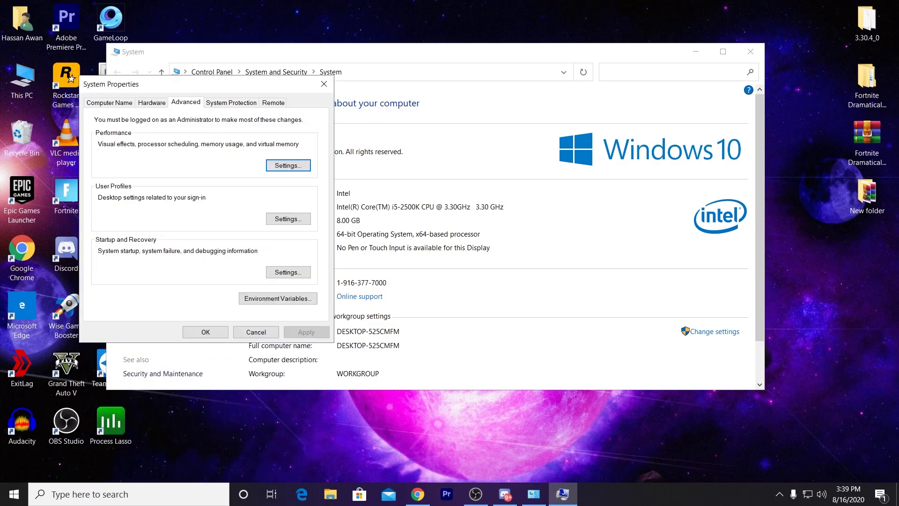
{"action": "left_click", "coordinate": [206, 334]}
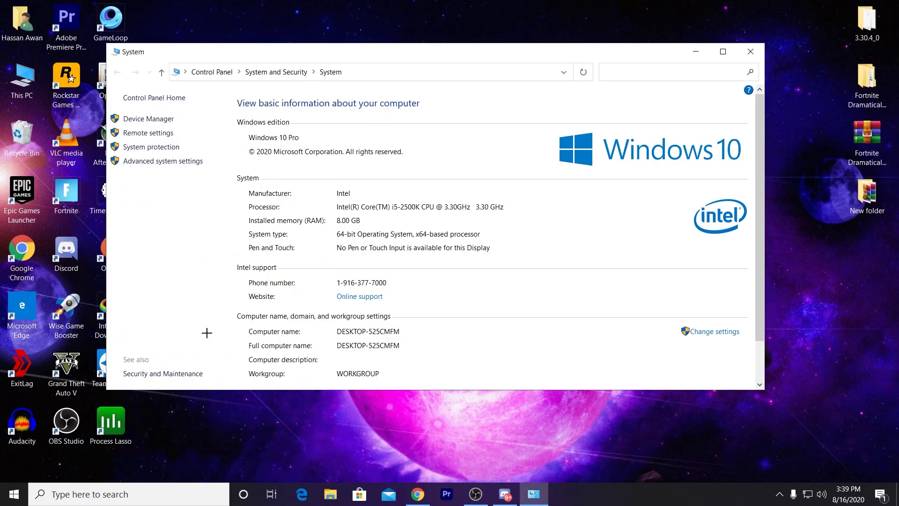
Step: Open Device Manager from the System window and show the devices under System devices
{"action": "left_click", "coordinate": [136, 119]}
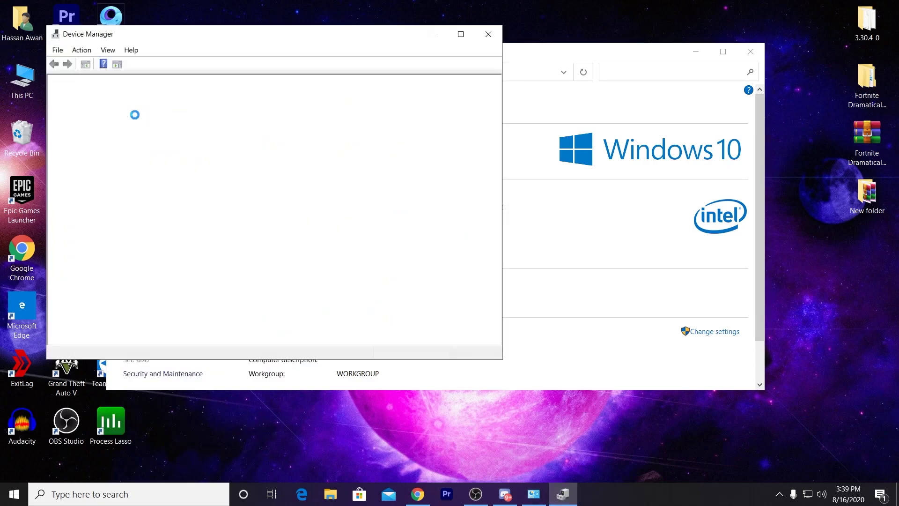
{"action": "scroll", "coordinate": [135, 127], "scroll_direction": "down", "scroll_amount": 2}
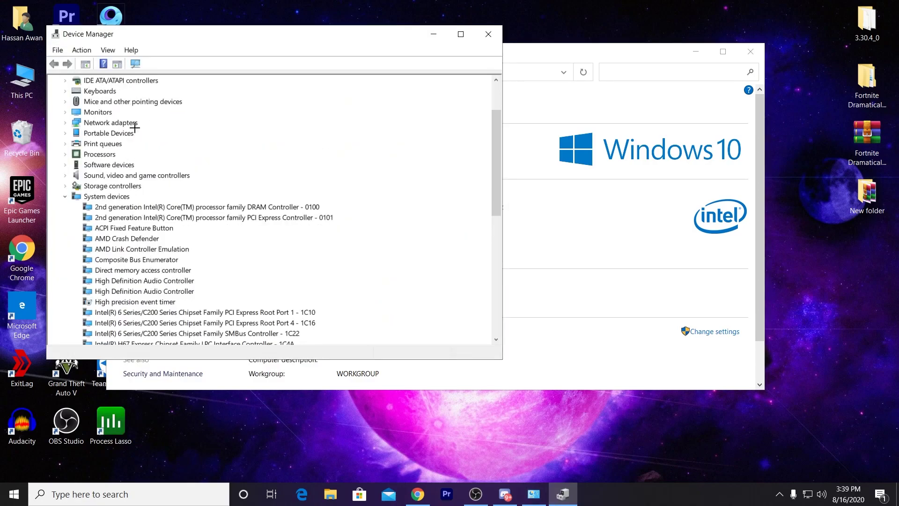
{"action": "scroll", "coordinate": [134, 127], "scroll_direction": "down", "scroll_amount": 1}
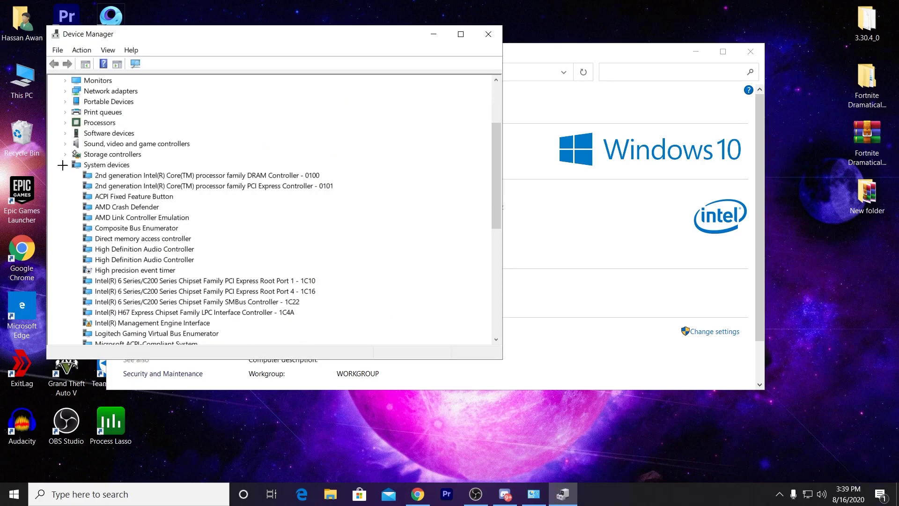
{"action": "left_click", "coordinate": [63, 165]}
{"action": "left_click", "coordinate": [69, 226]}
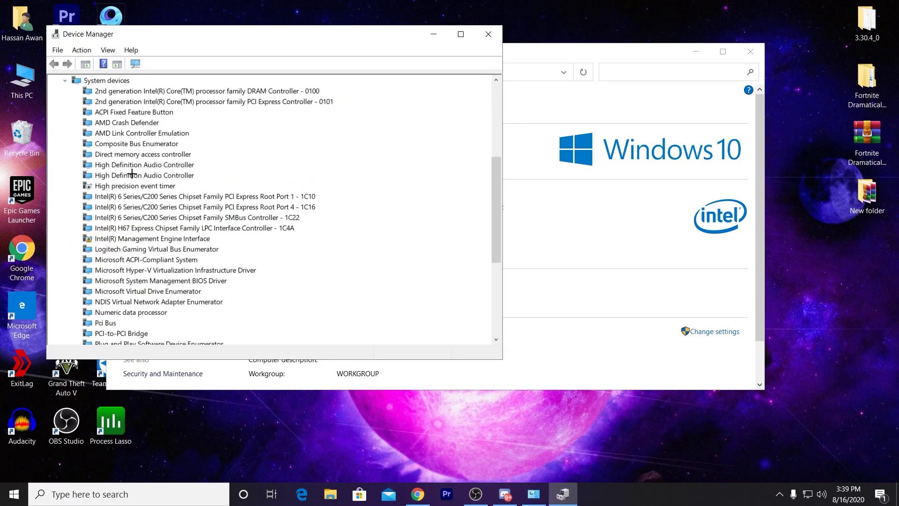
Step: Enable the High precision event timer device
{"action": "left_click", "coordinate": [112, 187]}
{"action": "right_click", "coordinate": [122, 187]}
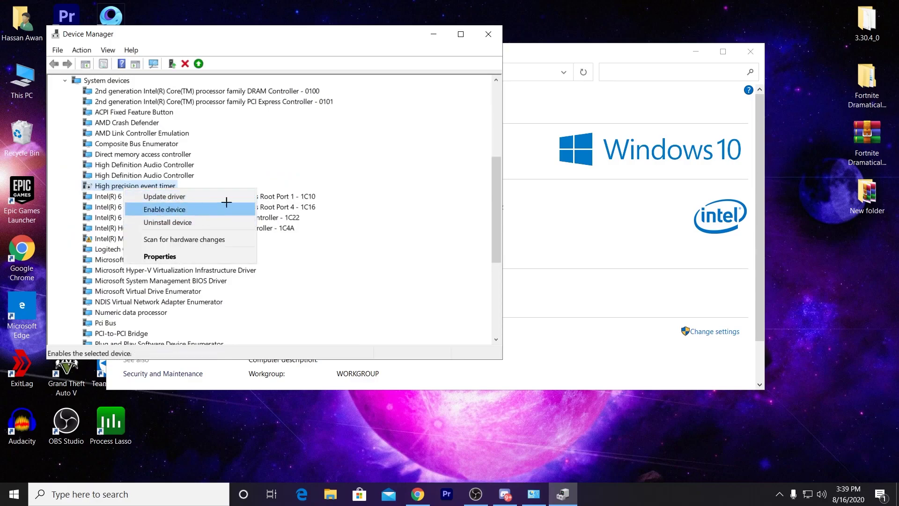
{"action": "left_click", "coordinate": [176, 208]}
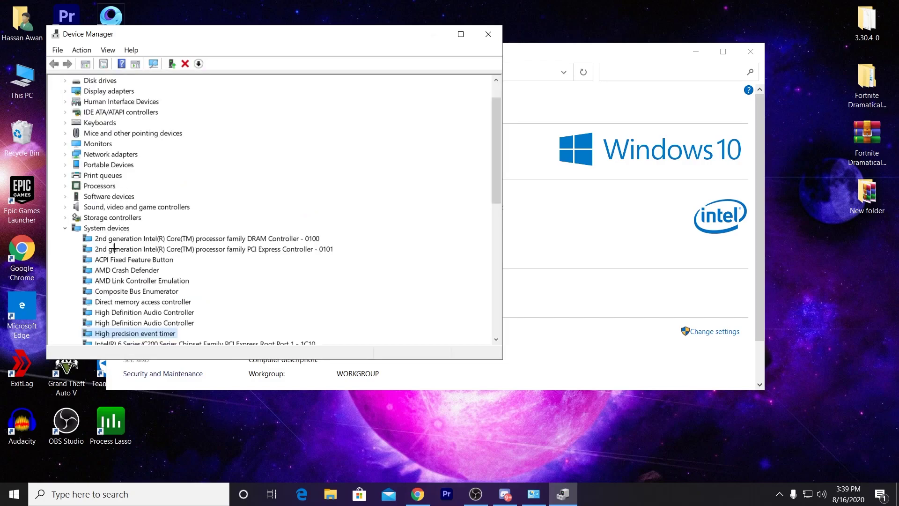
Step: Disable the High precision event timer under System devices, confirm it, and close Device Manager and the System window
{"action": "right_click", "coordinate": [114, 333]}
{"action": "left_click", "coordinate": [150, 355]}
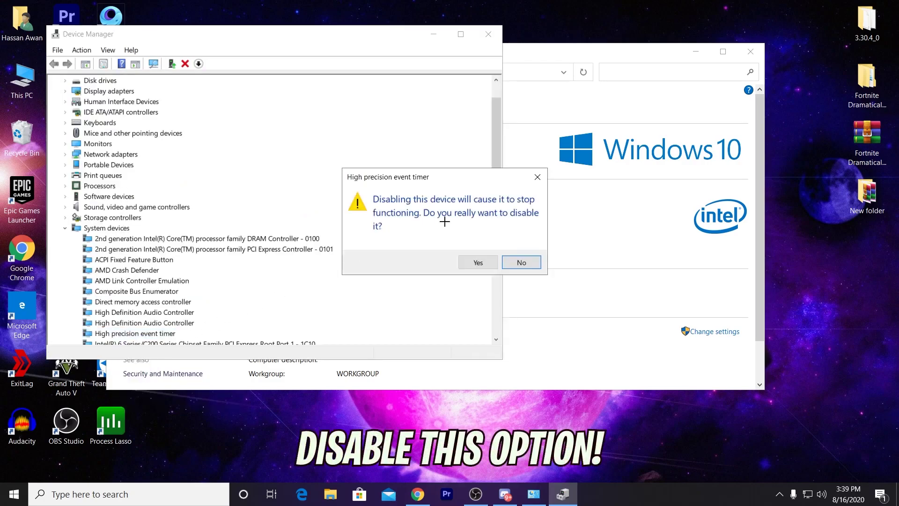
{"action": "left_click", "coordinate": [475, 263]}
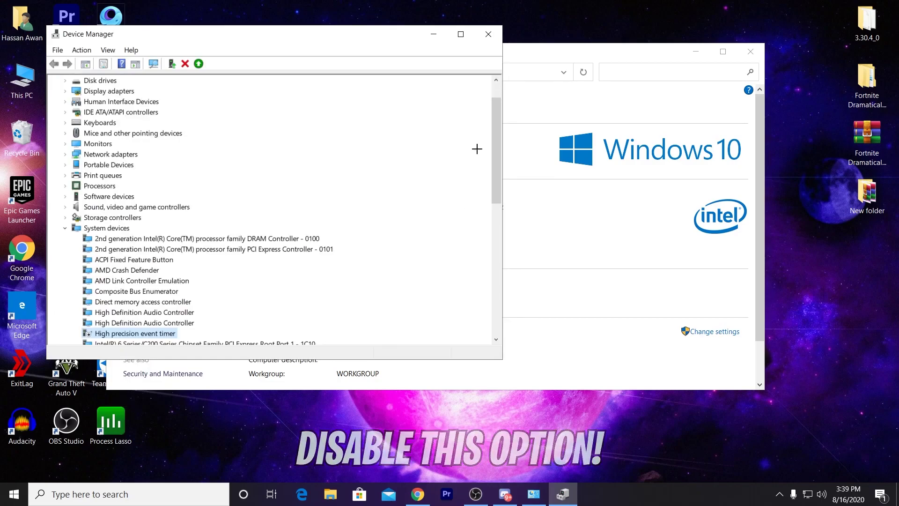
{"action": "left_click", "coordinate": [489, 34]}
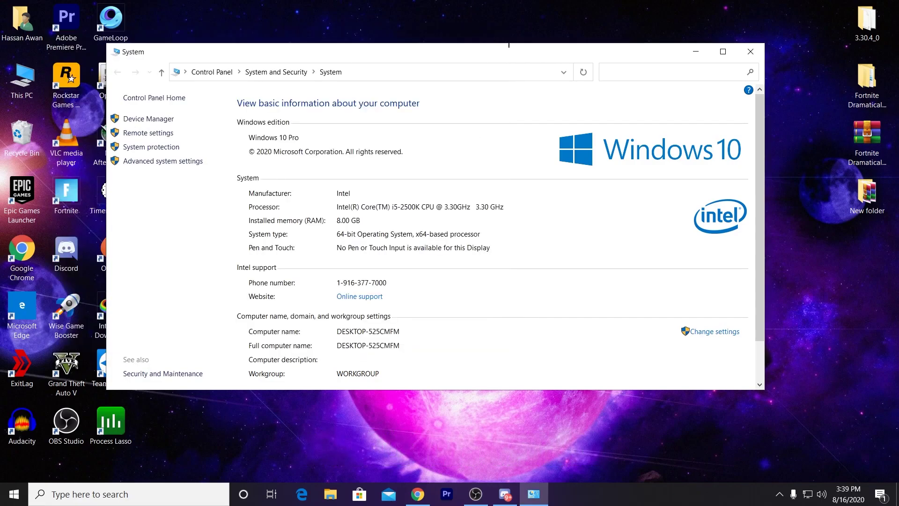
{"action": "left_click", "coordinate": [751, 51]}
{"action": "left_click", "coordinate": [338, 127]}
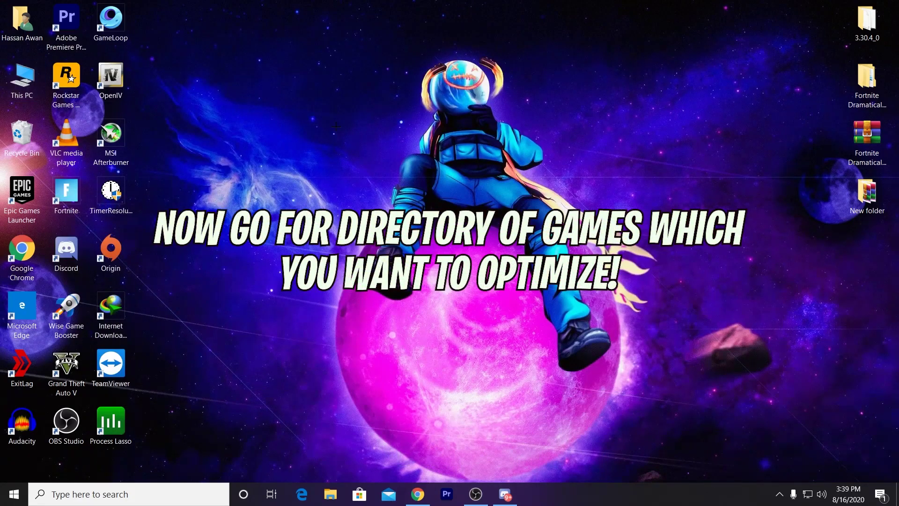
Step: Open the Fortnite\FortniteGame\Binaries\Win64 folder on the F: drive from This PC
{"action": "double_click", "coordinate": [22, 80]}
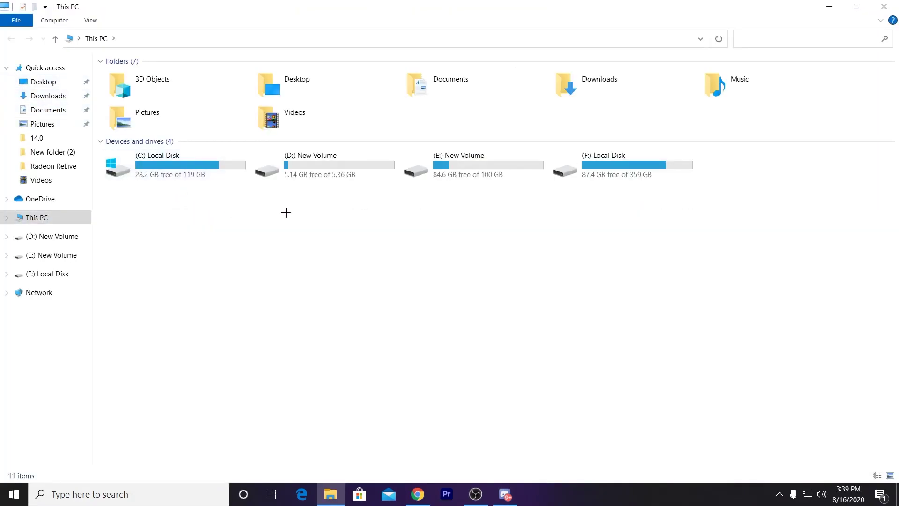
{"action": "double_click", "coordinate": [626, 167]}
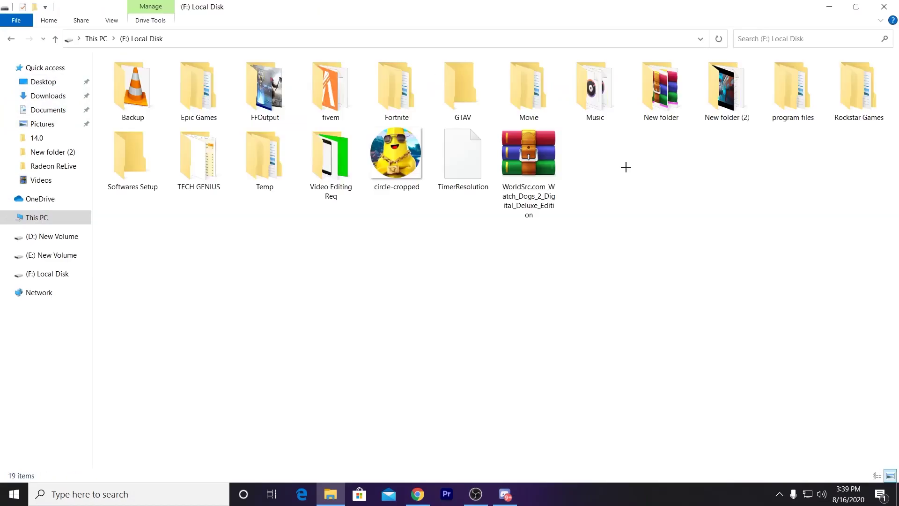
{"action": "double_click", "coordinate": [384, 90]}
{"action": "double_click", "coordinate": [130, 101]}
{"action": "left_click", "coordinate": [141, 77]}
{"action": "double_click", "coordinate": [141, 78]}
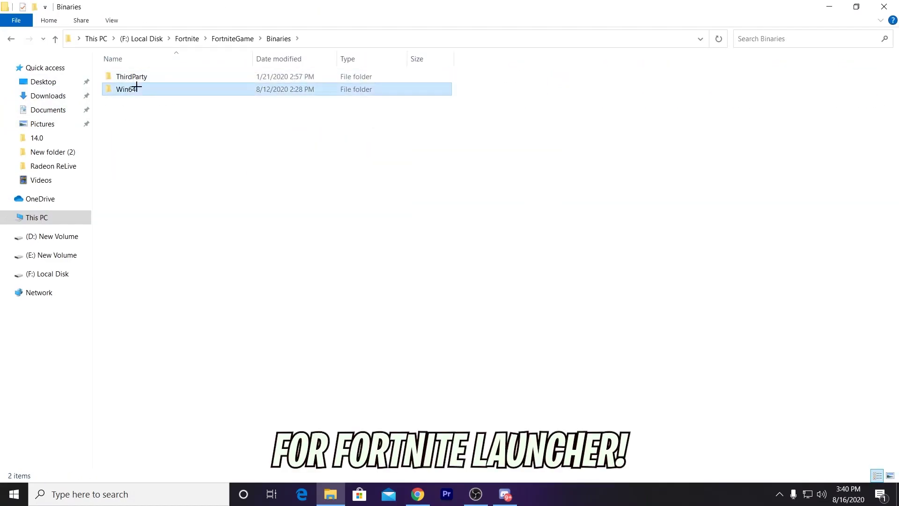
{"action": "double_click", "coordinate": [132, 89]}
Step: Show the compatibility properties of the FortniteClient-Win64-Shipping application
{"action": "scroll", "coordinate": [140, 108], "scroll_direction": "down", "scroll_amount": 6}
{"action": "scroll", "coordinate": [146, 171], "scroll_direction": "down", "scroll_amount": 4}
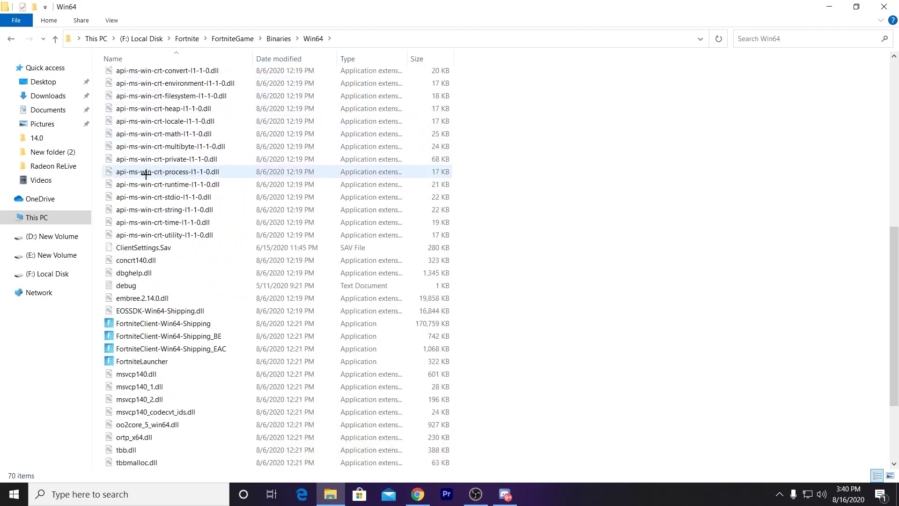
{"action": "left_click", "coordinate": [444, 323]}
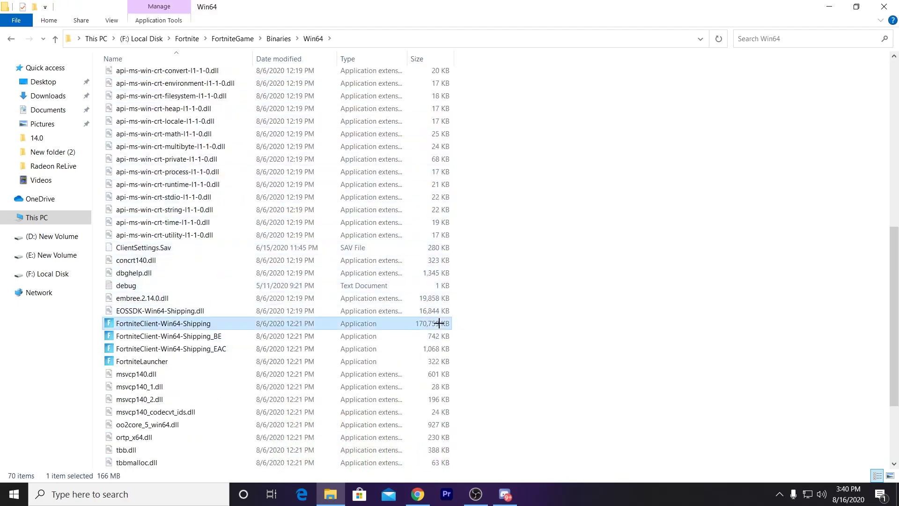
{"action": "right_click", "coordinate": [440, 324]}
{"action": "left_click", "coordinate": [475, 473]}
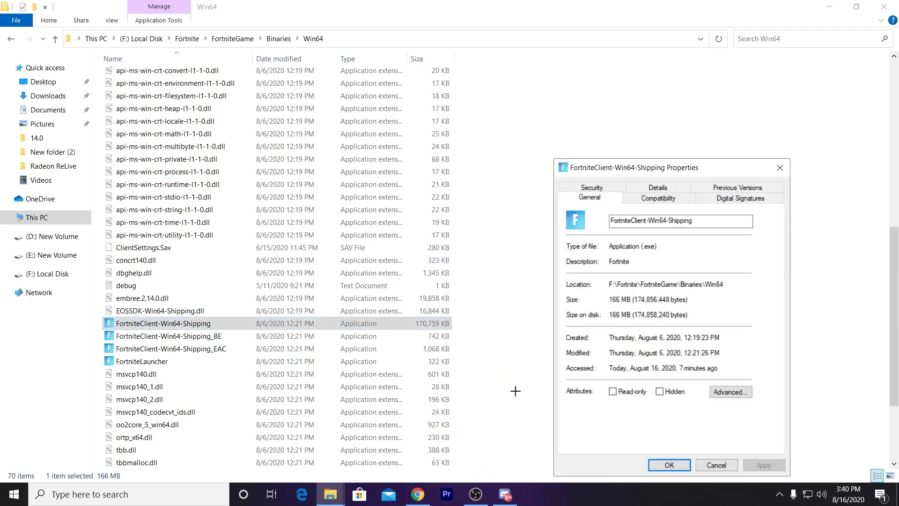
{"action": "left_click", "coordinate": [658, 197]}
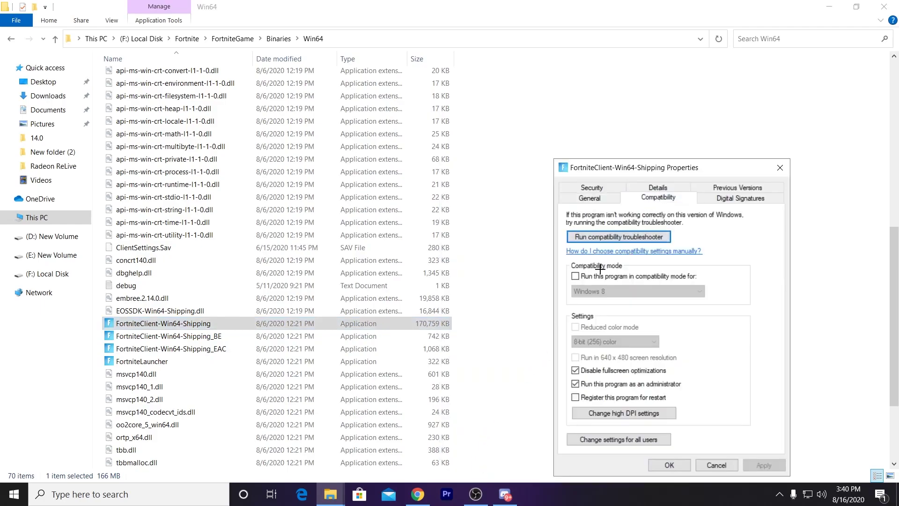
Step: Keep fullscreen optimizations disabled and run as administrator on, override high DPI scaling with Application, and apply the properties
{"action": "left_click", "coordinate": [582, 370]}
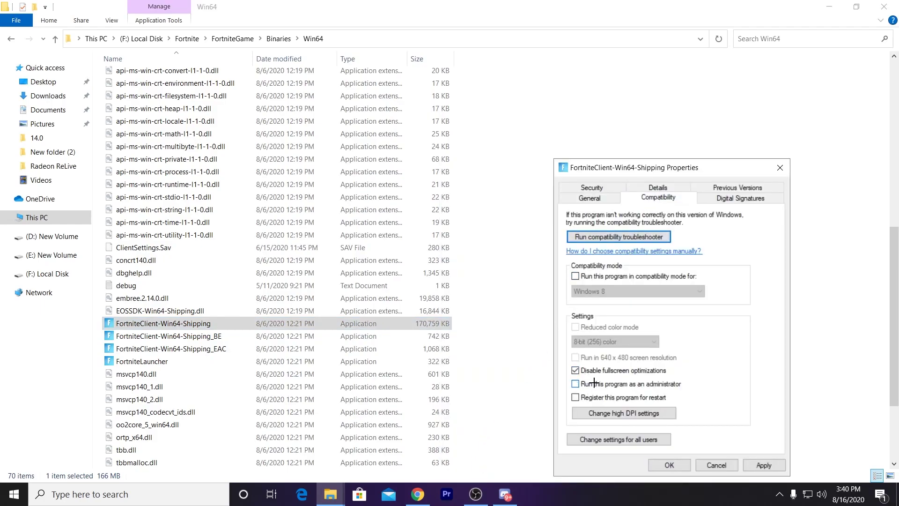
{"action": "left_click", "coordinate": [602, 413]}
{"action": "left_click", "coordinate": [615, 400]}
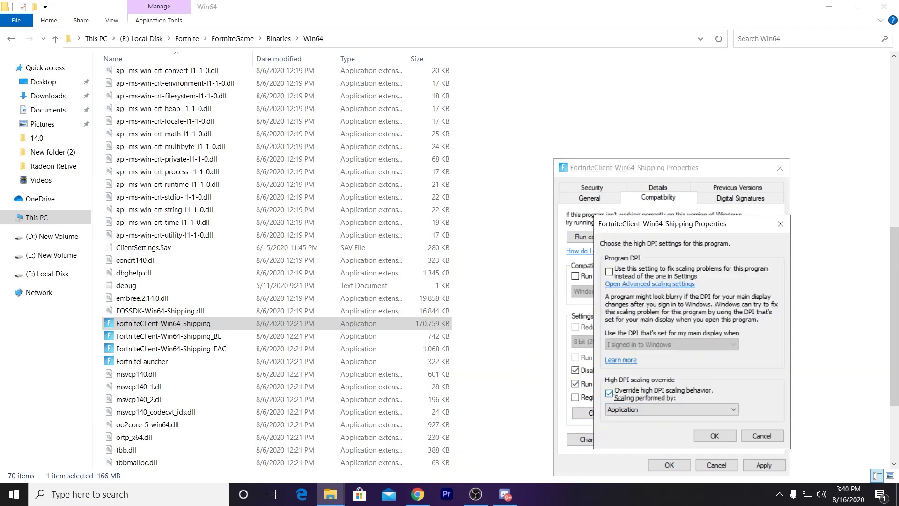
{"action": "left_click", "coordinate": [713, 435]}
{"action": "left_click", "coordinate": [763, 465]}
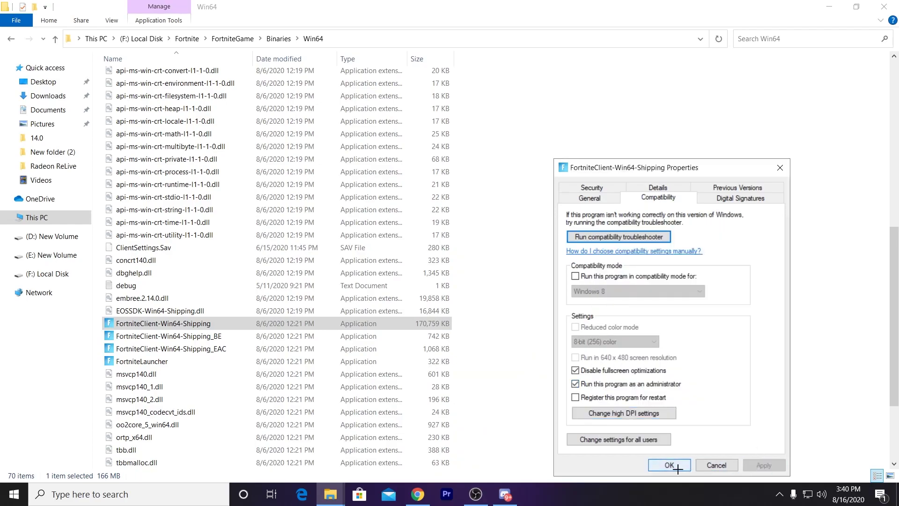
{"action": "left_click", "coordinate": [680, 468]}
Step: Select the three FortniteClient-Win64-Shipping applications and FortniteLauncher as the files needing the same settings, and close File Explorer
{"action": "left_click_drag", "start_coordinate": [470, 323], "coordinate": [296, 365]}
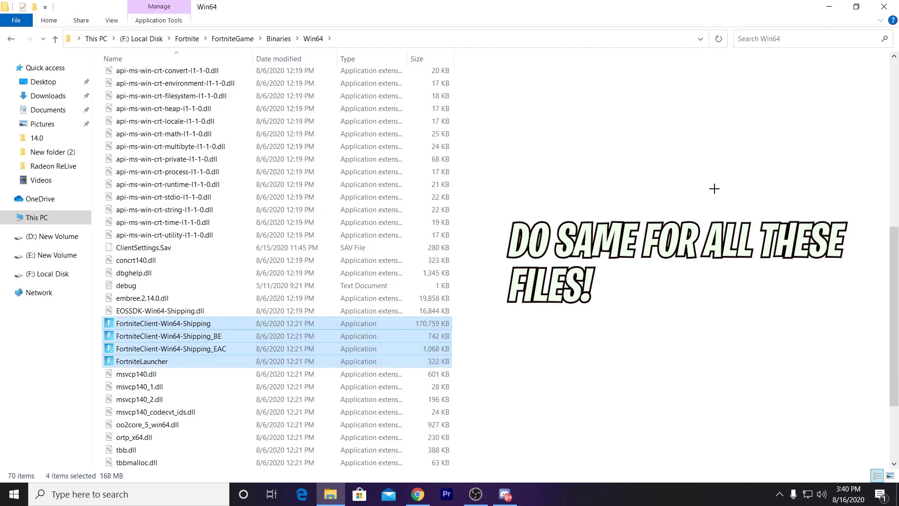
{"action": "left_click", "coordinate": [884, 7]}
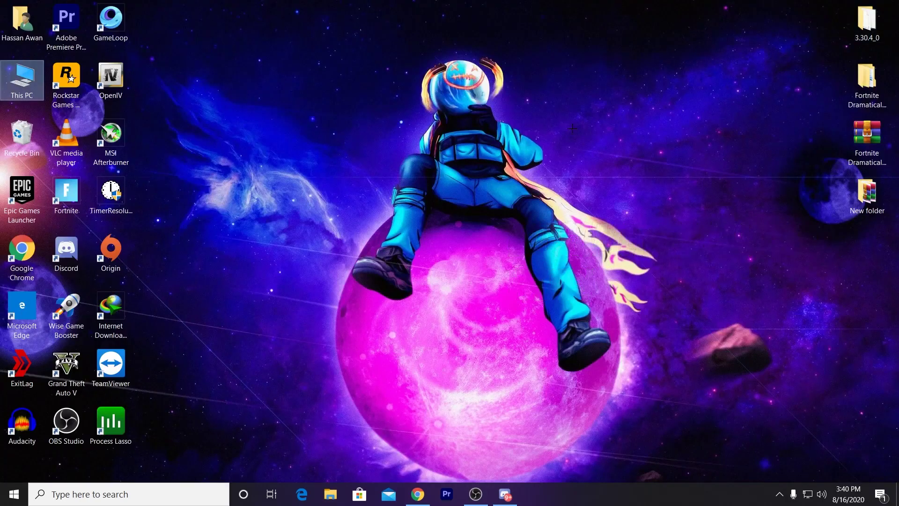
{"action": "left_click", "coordinate": [296, 173]}
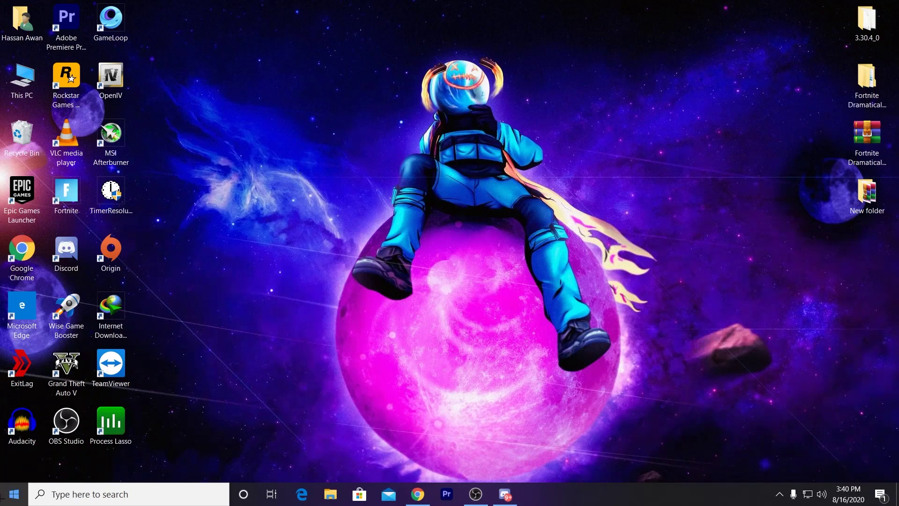
Step: Open Windows Settings and maximize its window
{"action": "left_click", "coordinate": [13, 494]}
{"action": "left_click", "coordinate": [11, 439]}
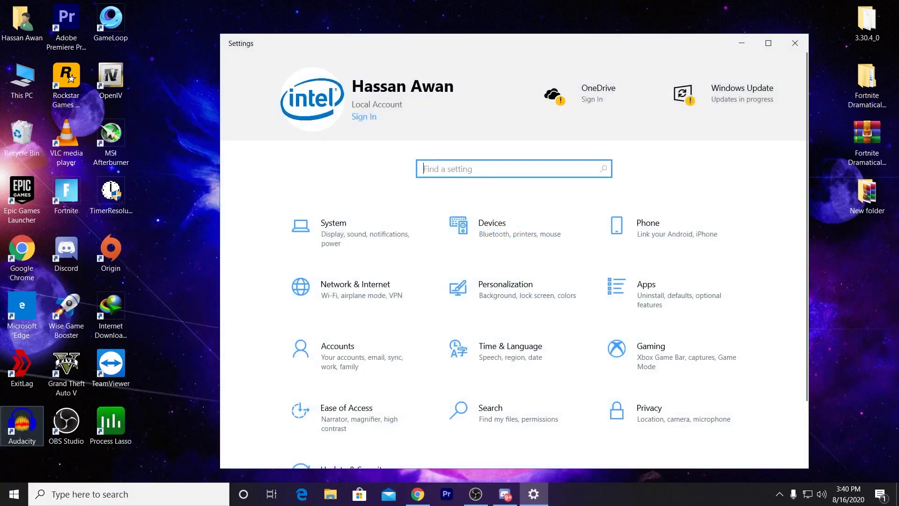
{"action": "left_click", "coordinate": [768, 43]}
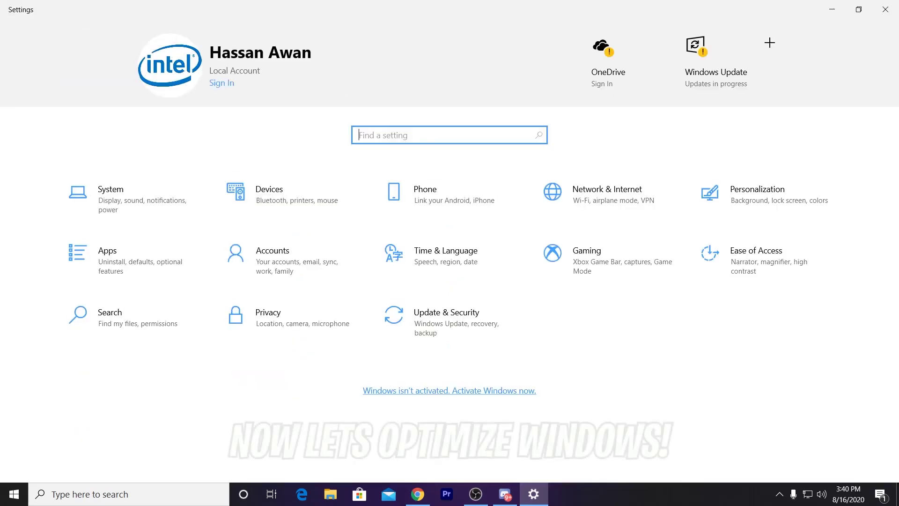
Step: Open Delivery Optimization under Update & Security and leave Allow downloads from other PCs off
{"action": "left_click", "coordinate": [434, 323]}
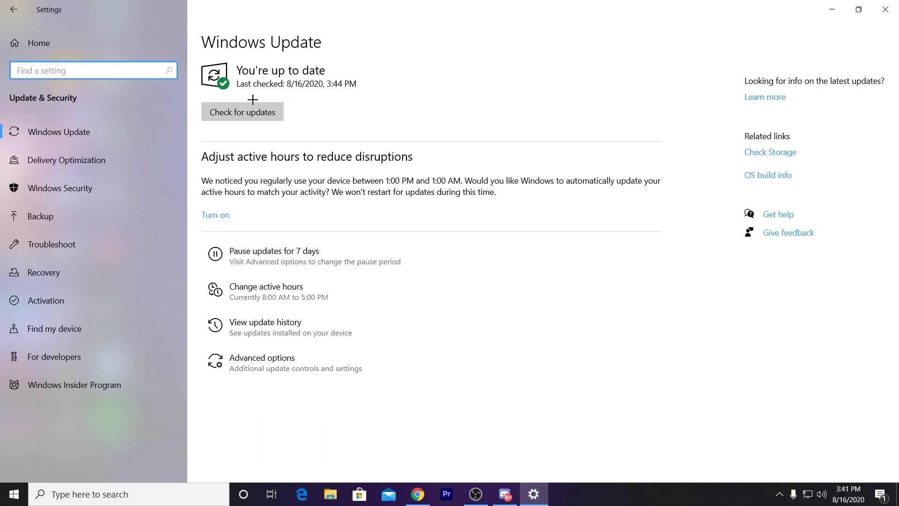
{"action": "left_click", "coordinate": [61, 161]}
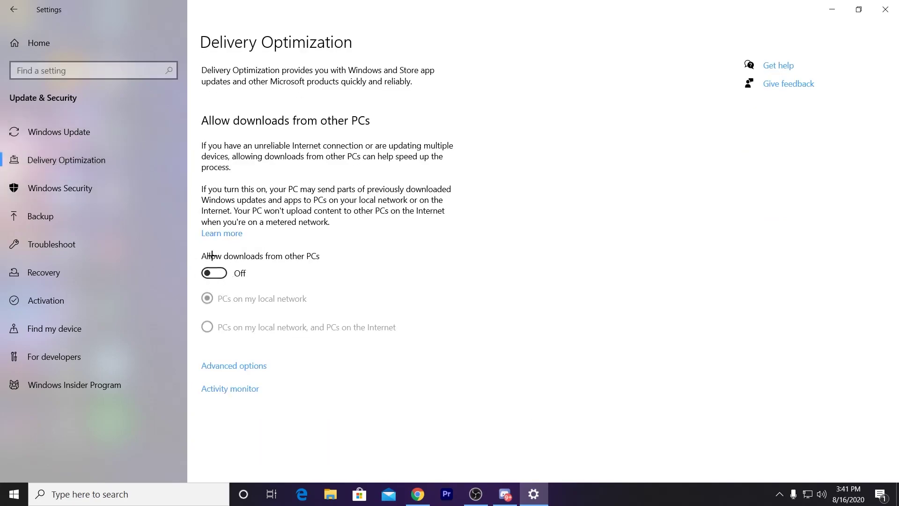
{"action": "left_click", "coordinate": [210, 274]}
{"action": "left_click", "coordinate": [208, 274]}
Step: Open the Gaming settings and turn off opening Xbox Game Bar using the controller button
{"action": "left_click", "coordinate": [33, 43]}
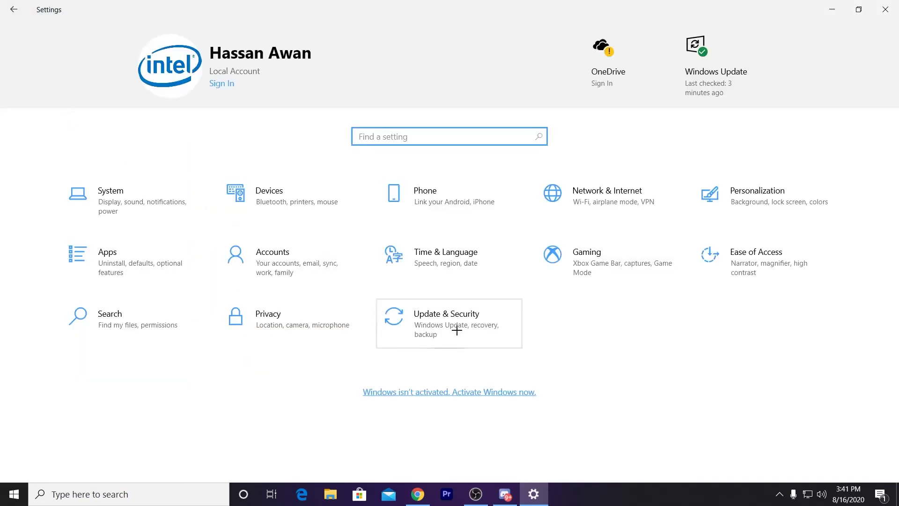
{"action": "left_click", "coordinate": [600, 255]}
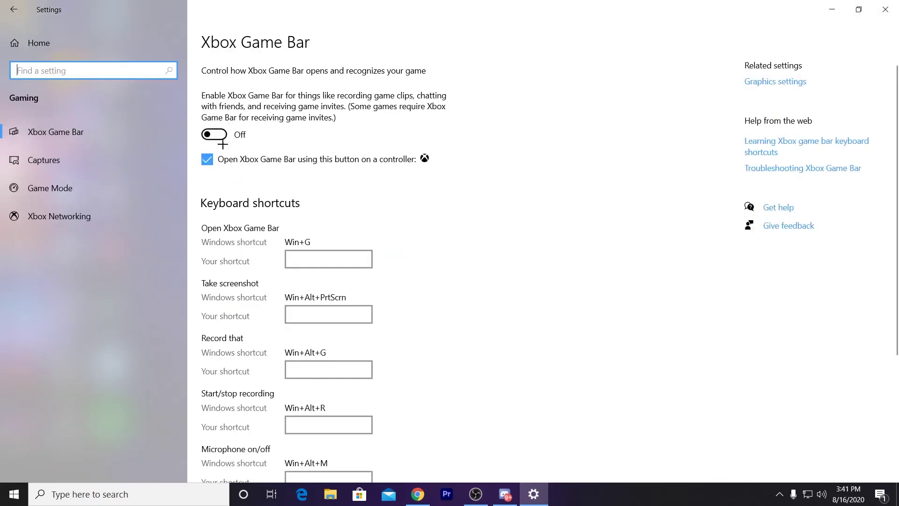
{"action": "left_click", "coordinate": [206, 159]}
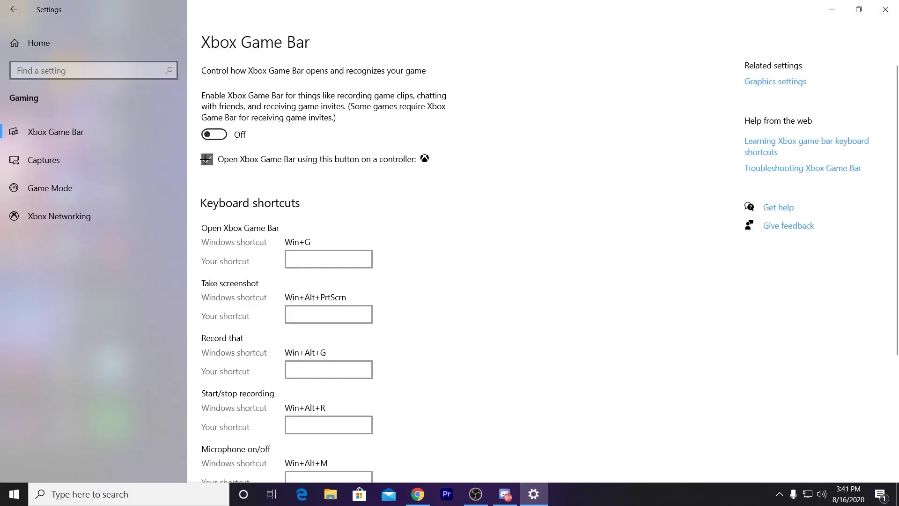
Step: Go through the Captures page to Game Mode and leave Game Mode off
{"action": "left_click", "coordinate": [72, 160]}
{"action": "left_click", "coordinate": [60, 188]}
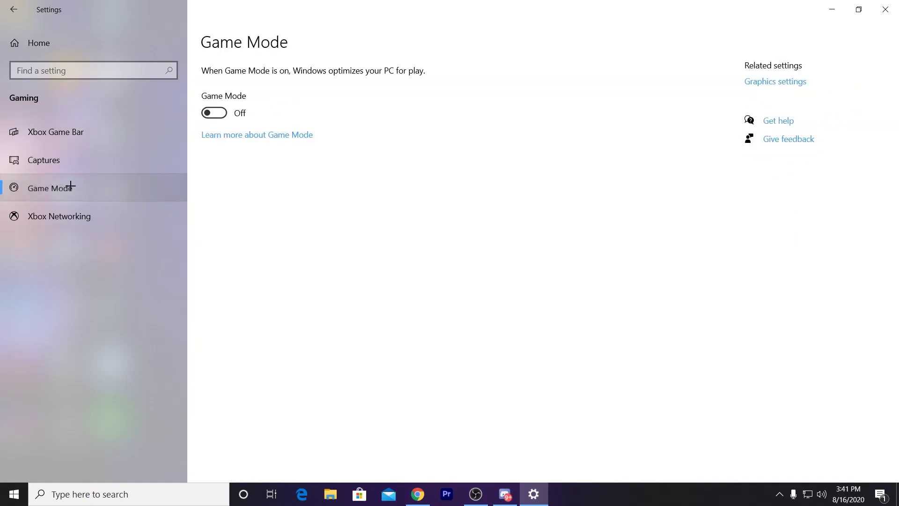
{"action": "left_click", "coordinate": [223, 110]}
{"action": "left_click", "coordinate": [223, 110]}
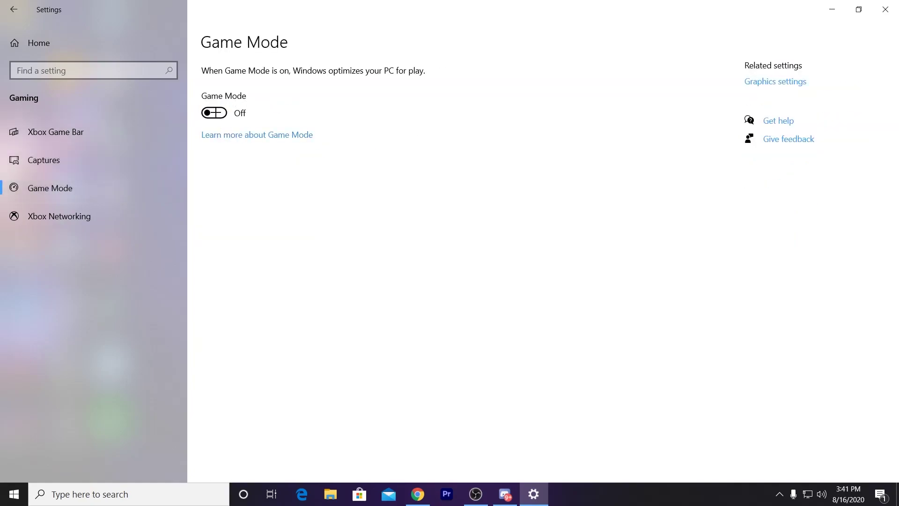
Step: Open Background apps under Privacy, leave Let apps run in the background off, and close Settings
{"action": "left_click", "coordinate": [35, 45]}
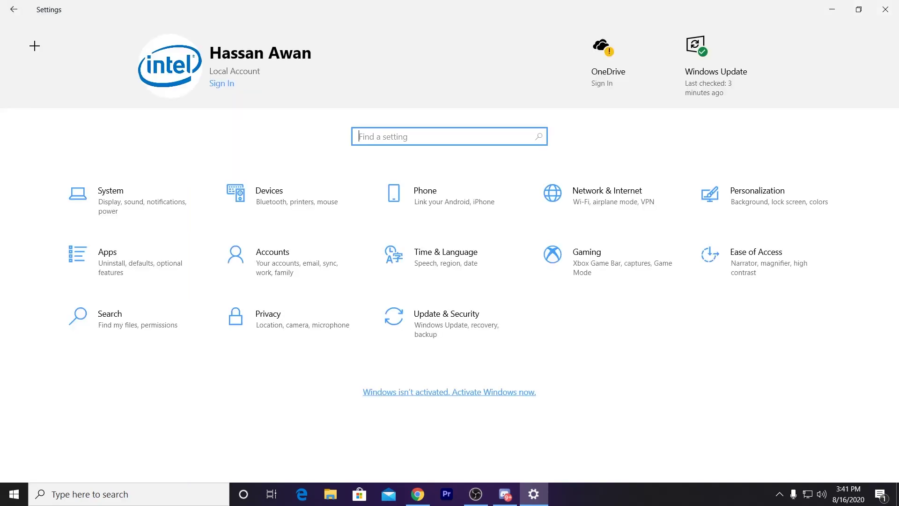
{"action": "left_click", "coordinate": [264, 323]}
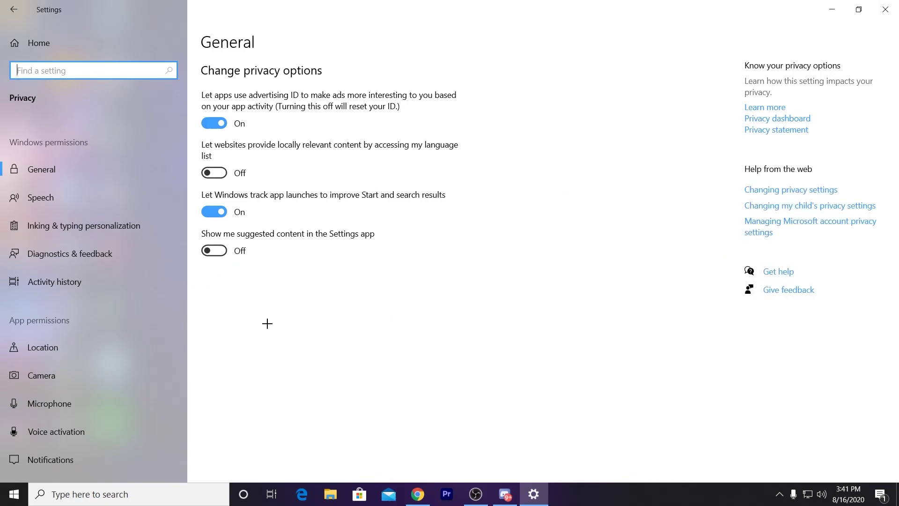
{"action": "scroll", "coordinate": [91, 287], "scroll_direction": "down", "scroll_amount": 15}
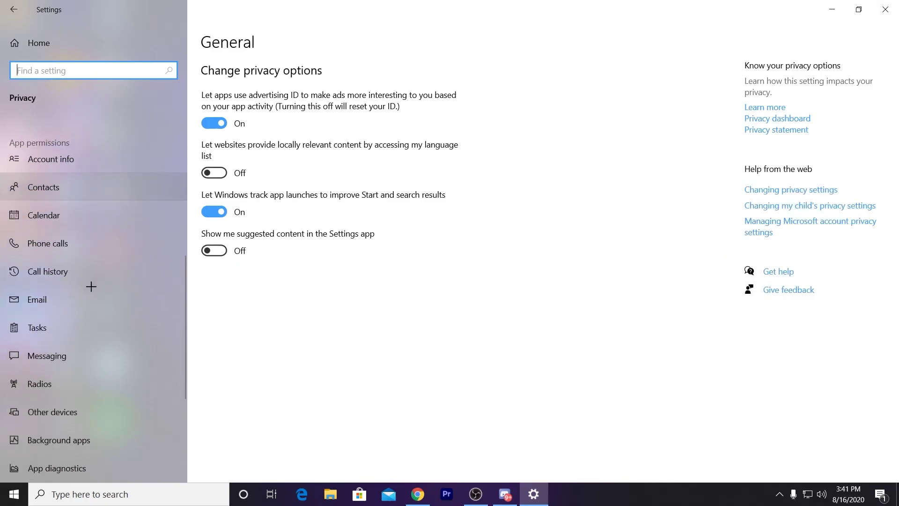
{"action": "left_click", "coordinate": [78, 277]}
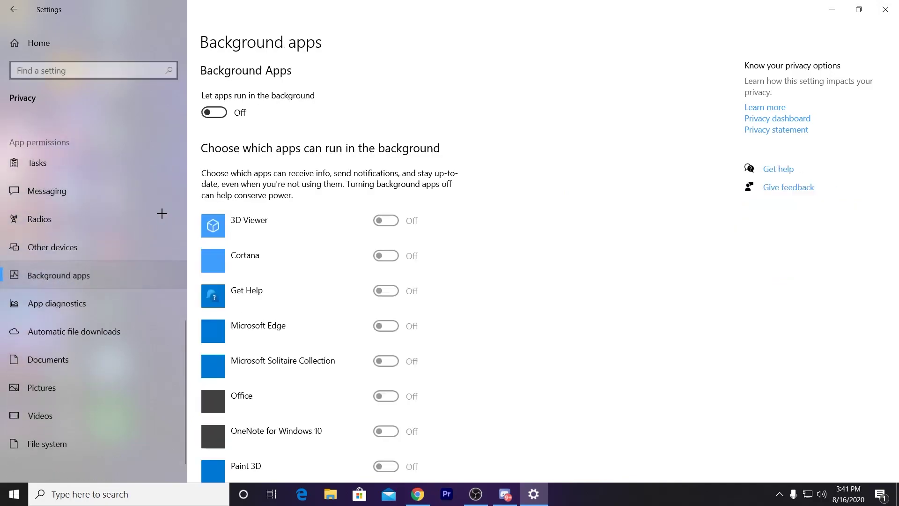
{"action": "left_click", "coordinate": [209, 113]}
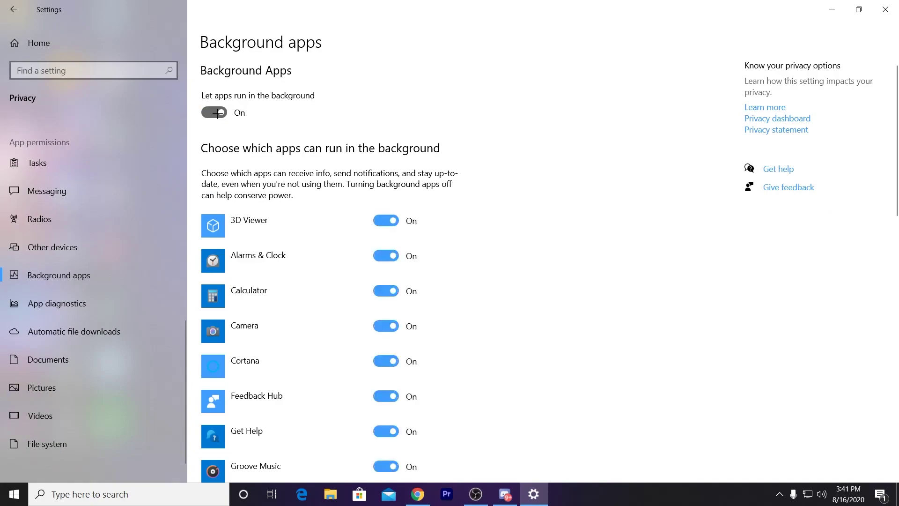
{"action": "left_click", "coordinate": [209, 113]}
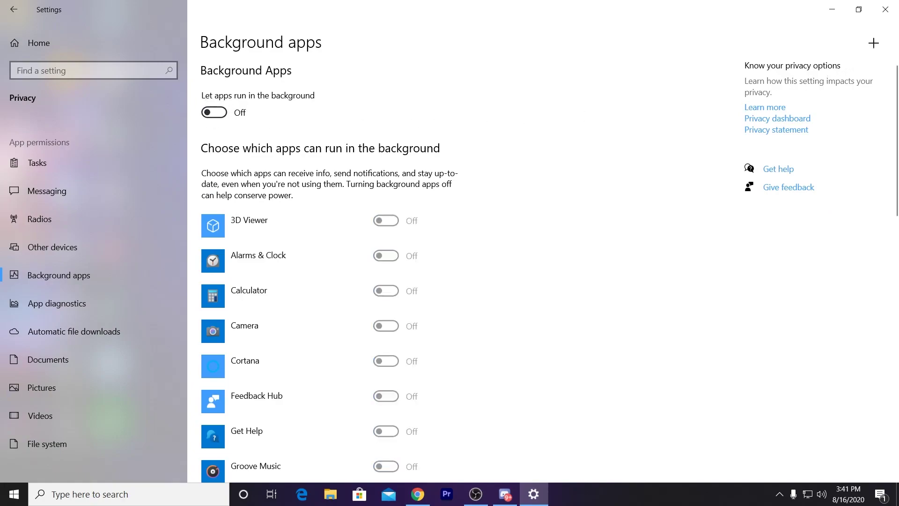
{"action": "left_click", "coordinate": [885, 9]}
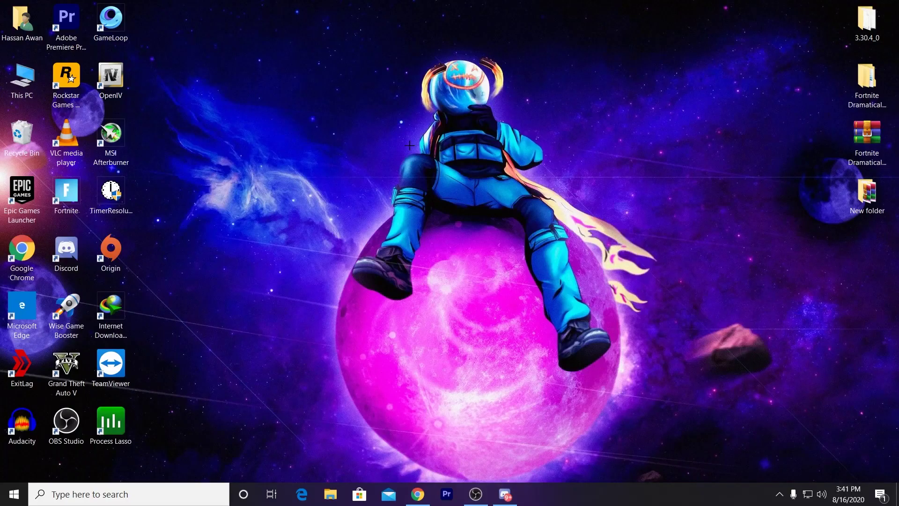
Step: Open Task Manager, move its window higher on the desktop, and show the list of startup apps
{"action": "right_click", "coordinate": [545, 488]}
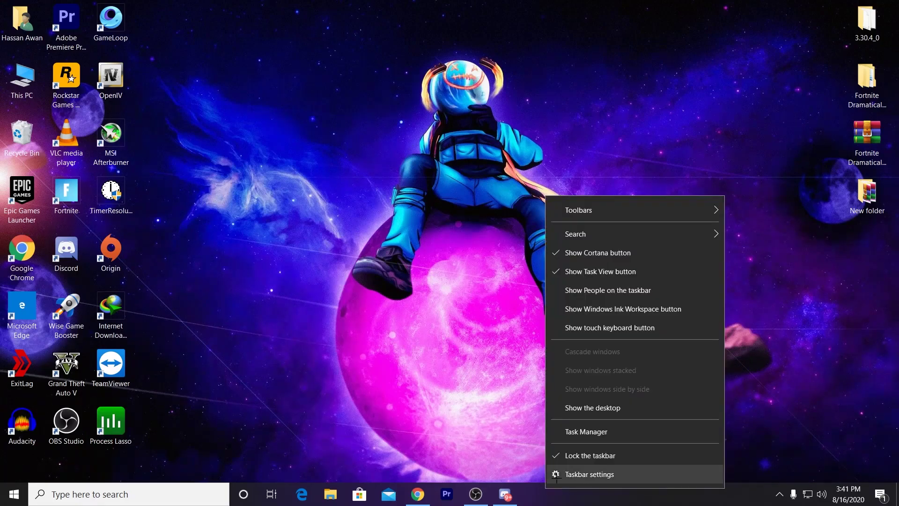
{"action": "left_click", "coordinate": [579, 431]}
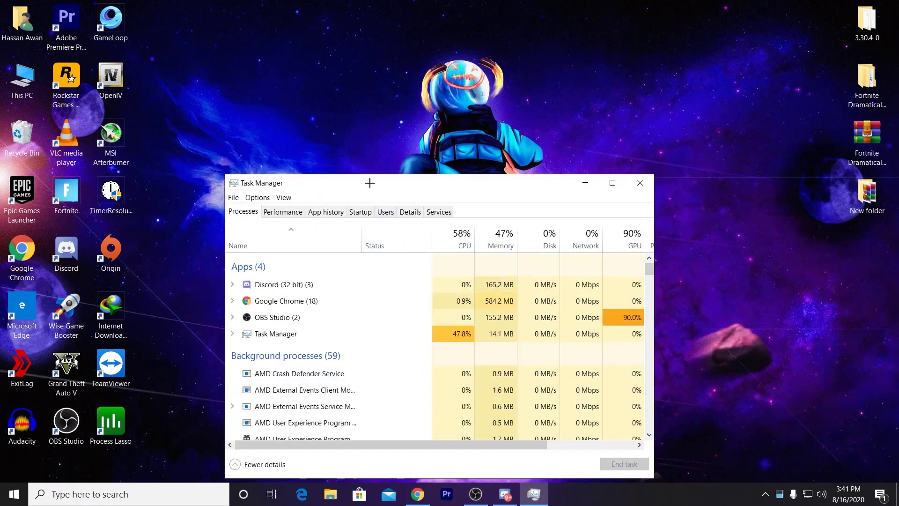
{"action": "left_click_drag", "start_coordinate": [367, 181], "coordinate": [360, 86]}
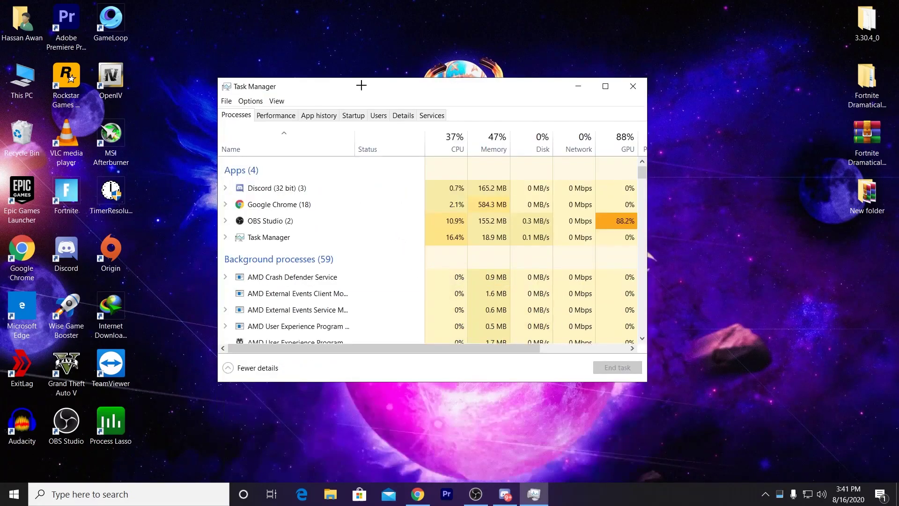
{"action": "left_click", "coordinate": [355, 116]}
{"action": "left_click", "coordinate": [525, 181]}
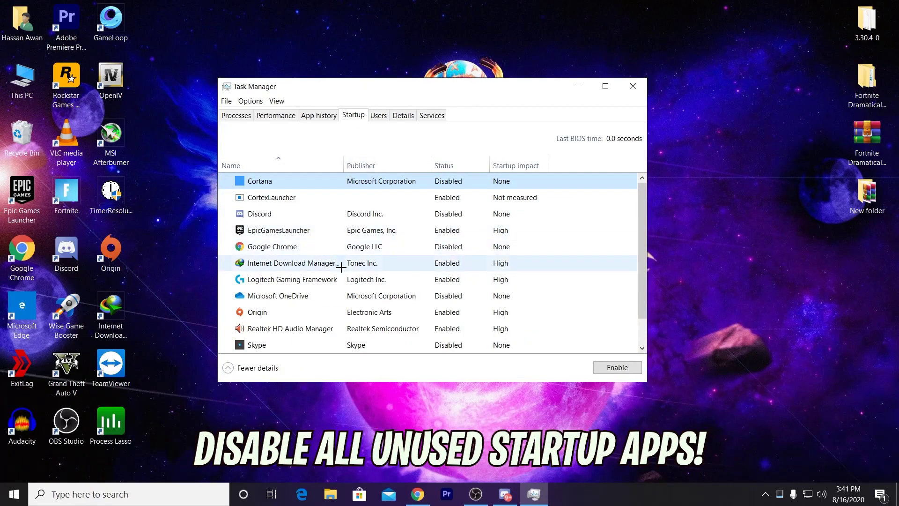
Step: Disable Origin in the startup apps list
{"action": "scroll", "coordinate": [284, 300], "scroll_direction": "down", "scroll_amount": 1}
{"action": "right_click", "coordinate": [285, 300]}
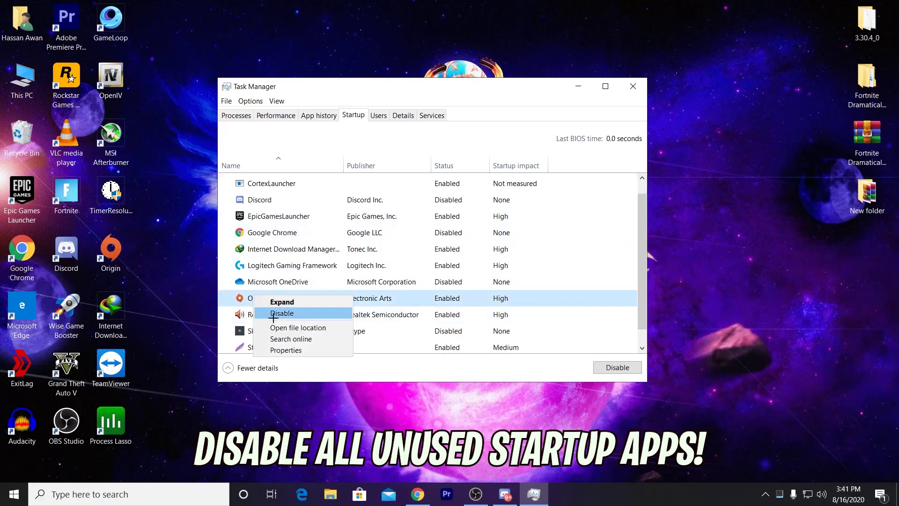
{"action": "left_click", "coordinate": [283, 313]}
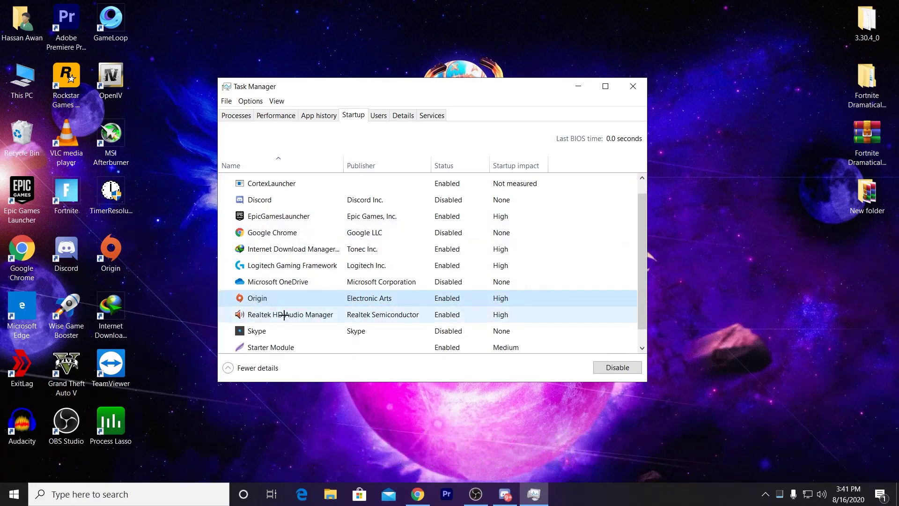
{"action": "scroll", "coordinate": [350, 315], "scroll_direction": "down", "scroll_amount": 1}
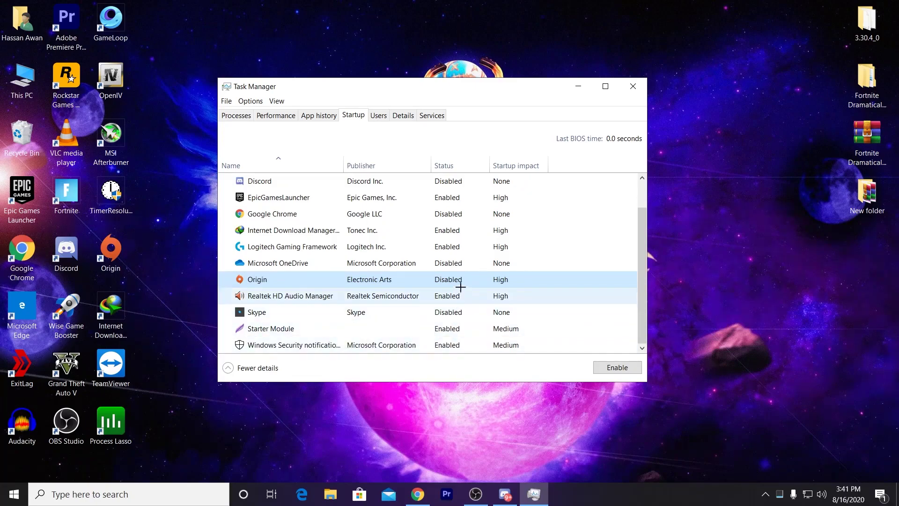
Step: Disable the CortexLauncher startup app and close Task Manager
{"action": "scroll", "coordinate": [418, 229], "scroll_direction": "up", "scroll_amount": 2}
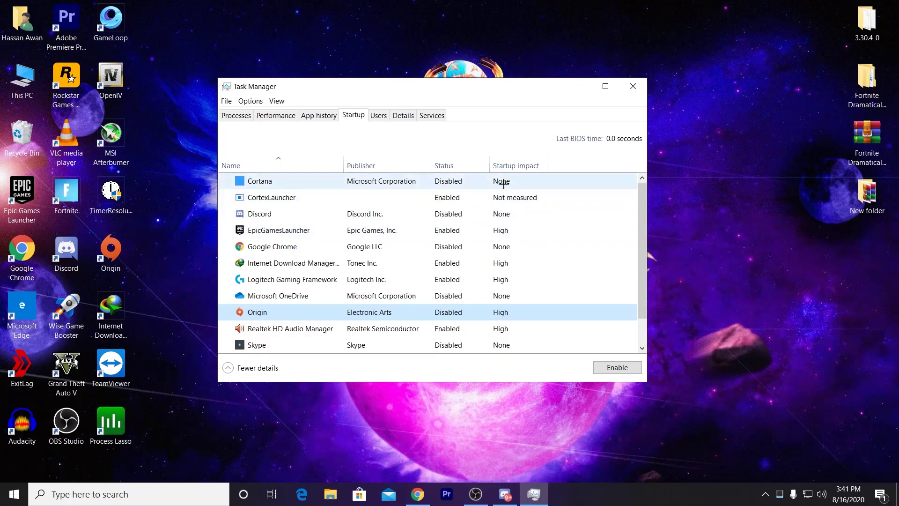
{"action": "right_click", "coordinate": [283, 198]}
{"action": "left_click", "coordinate": [311, 205]}
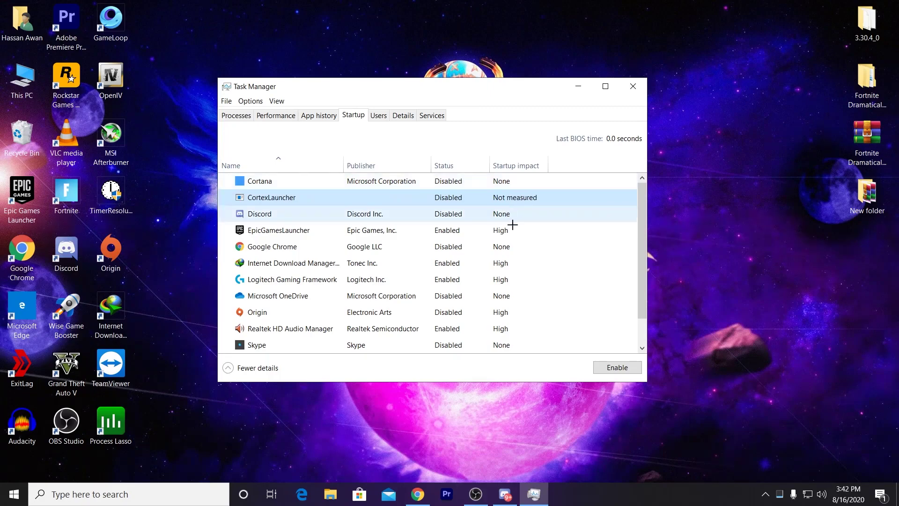
{"action": "left_click", "coordinate": [634, 87]}
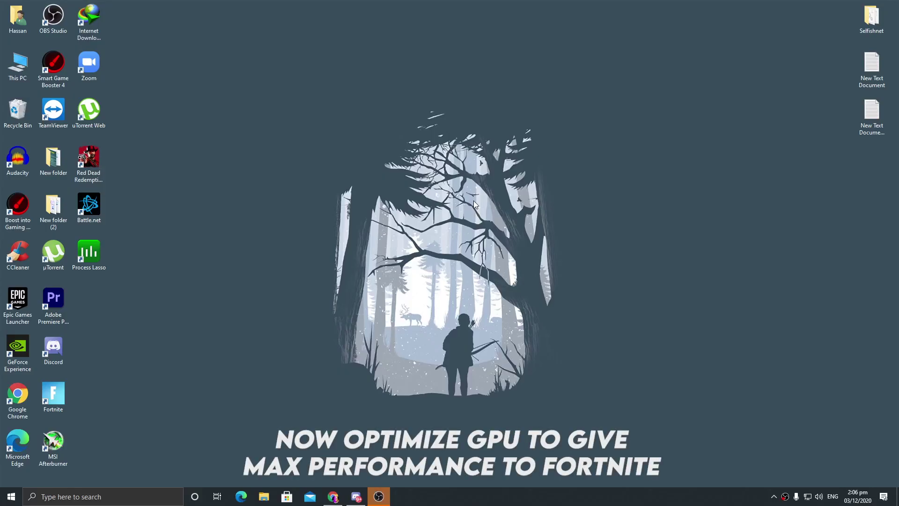
Step: Open the Graphics settings page from the desktop's Display settings
{"action": "right_click", "coordinate": [474, 205]}
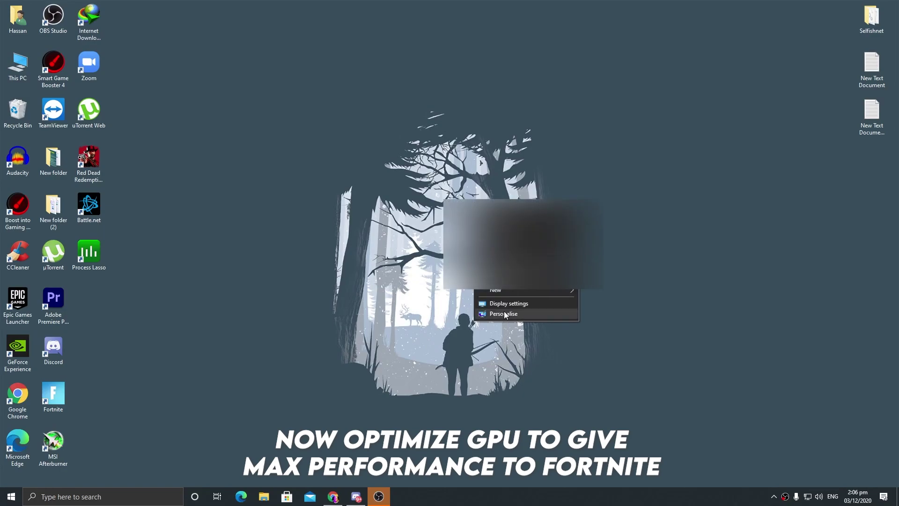
{"action": "left_click", "coordinate": [506, 305]}
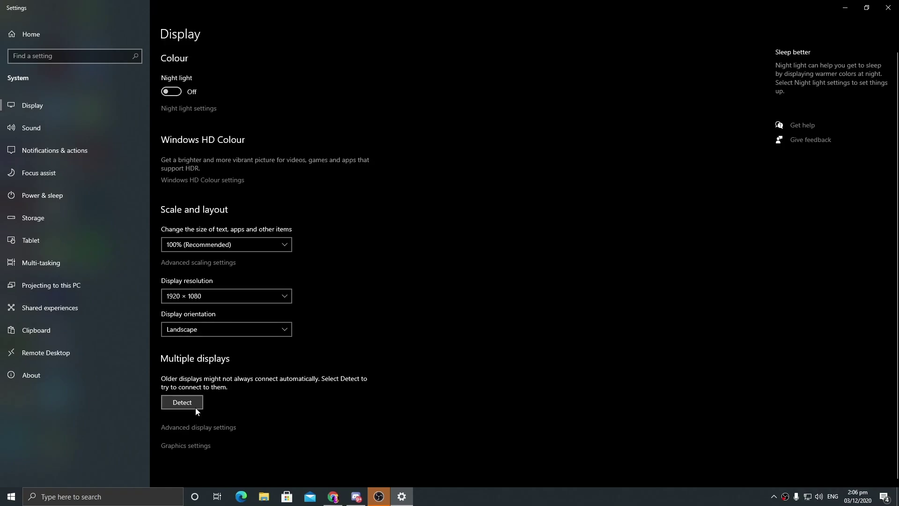
{"action": "left_click", "coordinate": [192, 448]}
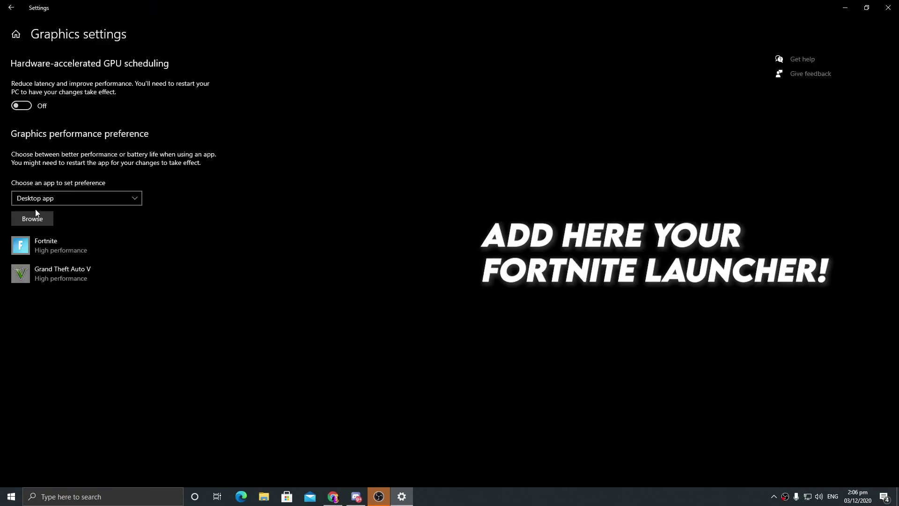
Step: Try to add FortniteClient-Win64-Shipping from C:\Program Files\Epic Games\Fortnite\FortniteGame\Binaries\Win64 as a desktop app for graphics preference
{"action": "left_click", "coordinate": [30, 223]}
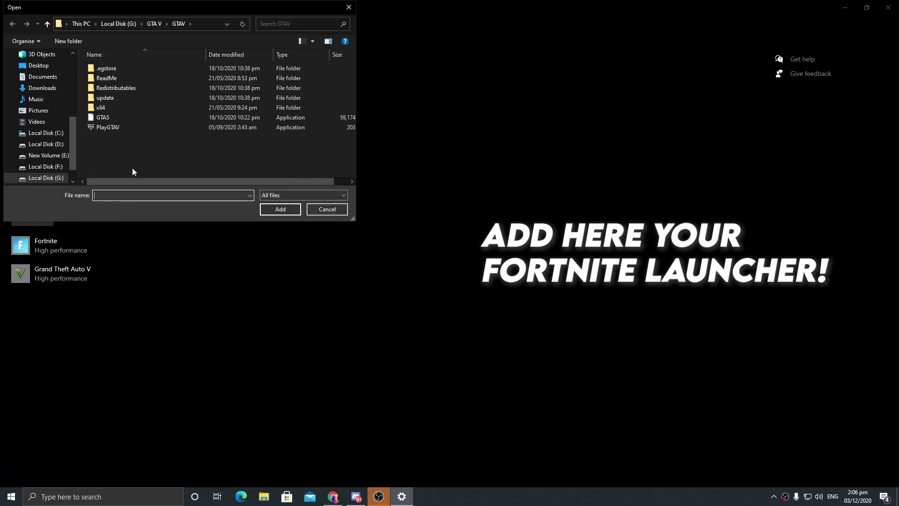
{"action": "scroll", "coordinate": [49, 161], "scroll_direction": "down", "scroll_amount": 1}
{"action": "left_click", "coordinate": [46, 111]}
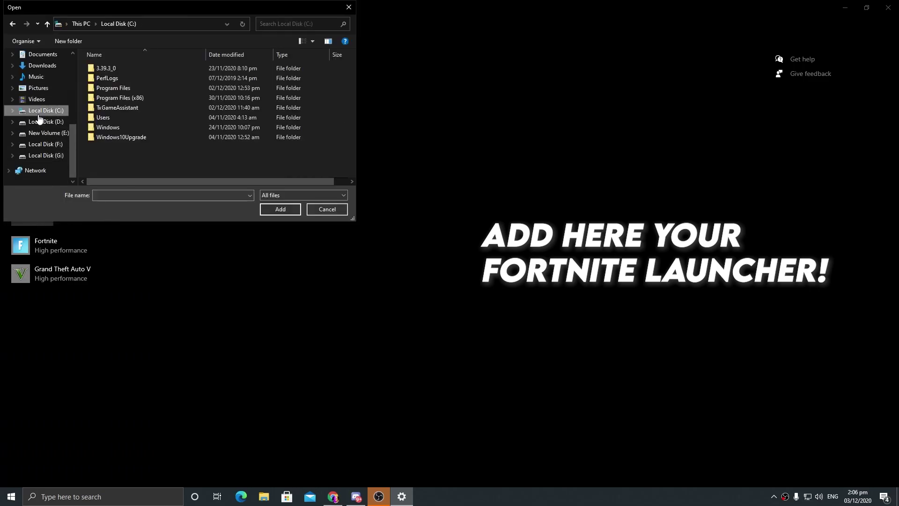
{"action": "double_click", "coordinate": [124, 87]}
{"action": "double_click", "coordinate": [123, 96]}
{"action": "double_click", "coordinate": [119, 71]}
{"action": "double_click", "coordinate": [106, 88]}
{"action": "double_click", "coordinate": [117, 78]}
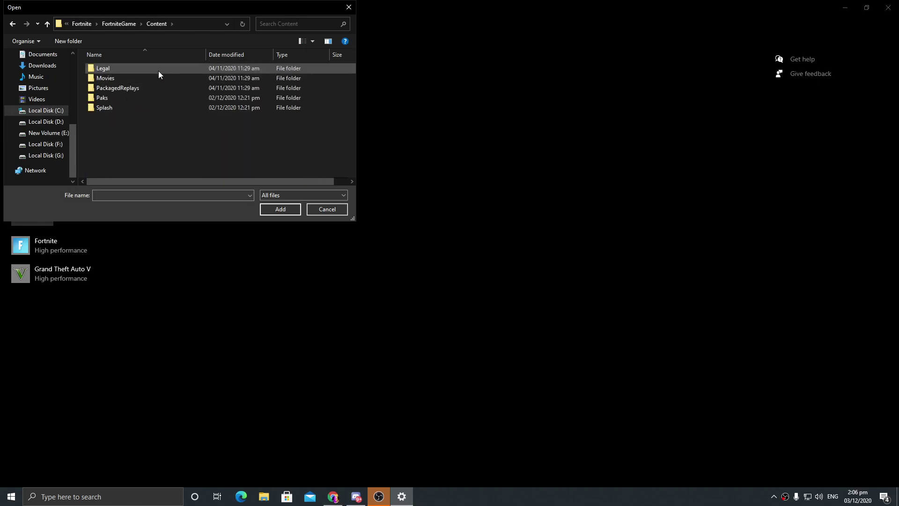
{"action": "key", "text": "BackSpace"}
{"action": "double_click", "coordinate": [117, 69]}
{"action": "double_click", "coordinate": [116, 78]}
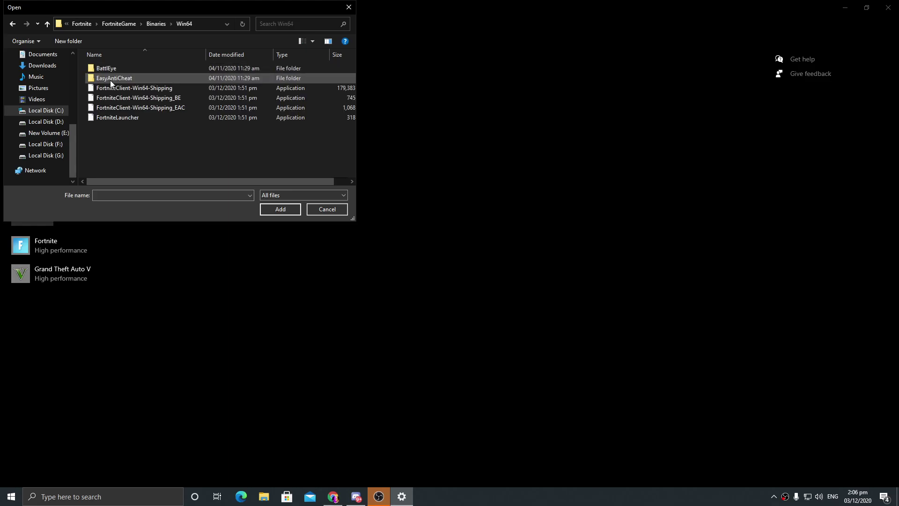
{"action": "left_click", "coordinate": [153, 88]}
{"action": "left_click", "coordinate": [273, 207]}
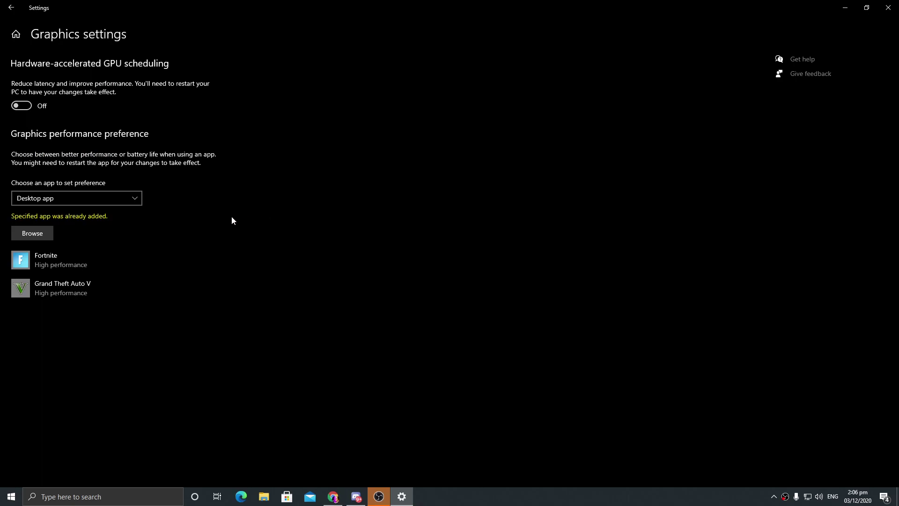
Step: Save Fortnite's graphics preference as High performance and close Settings
{"action": "left_click", "coordinate": [42, 263]}
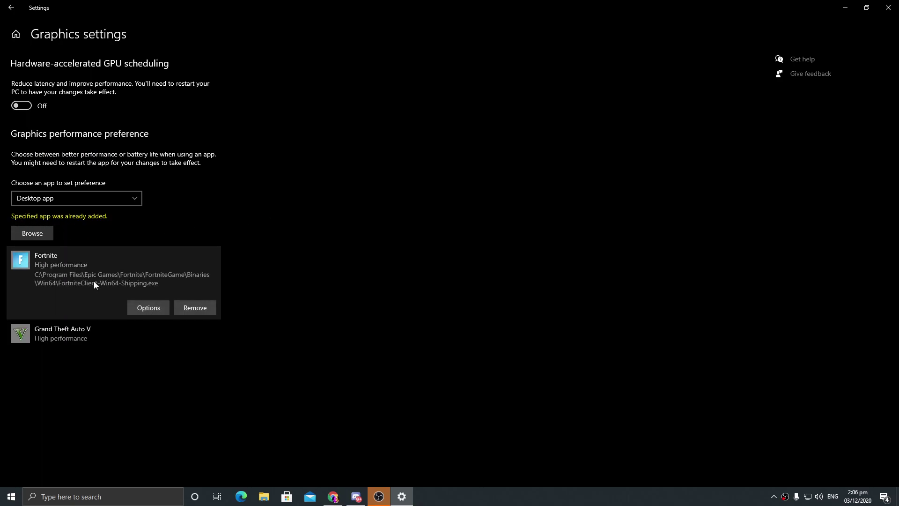
{"action": "left_click", "coordinate": [144, 307]}
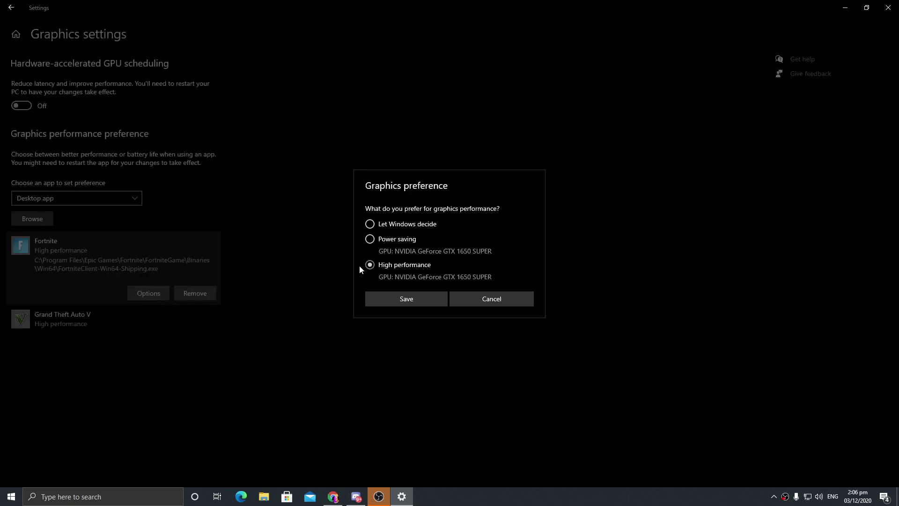
{"action": "left_click", "coordinate": [397, 302]}
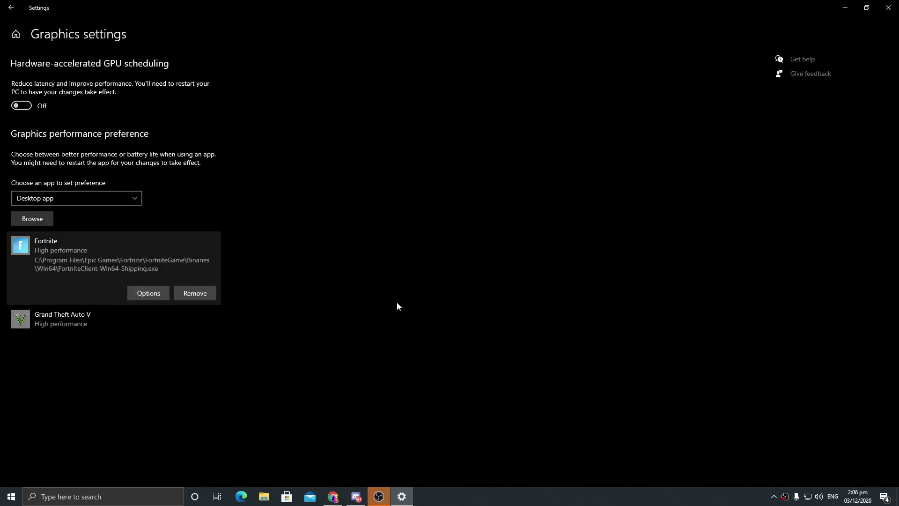
{"action": "left_click", "coordinate": [888, 8]}
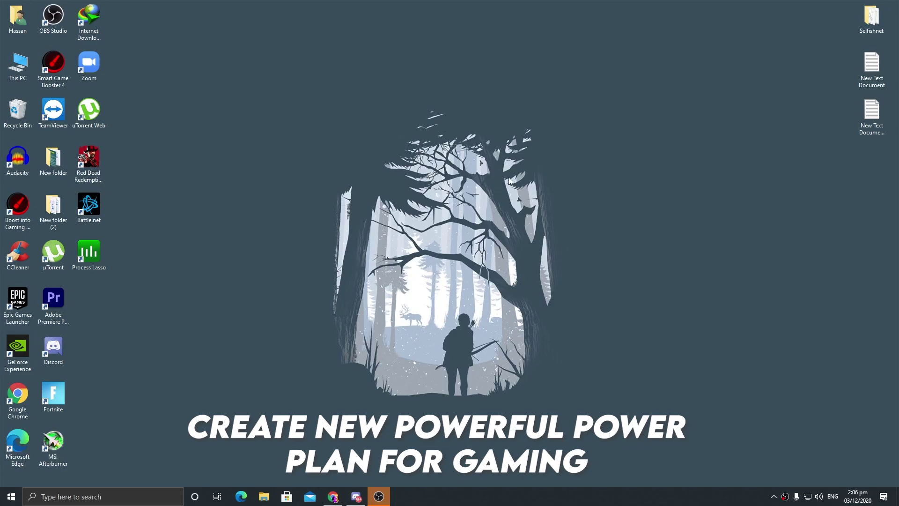
Step: Set the screen to never turn off when plugged in, in the Power & sleep settings
{"action": "left_click", "coordinate": [107, 497]}
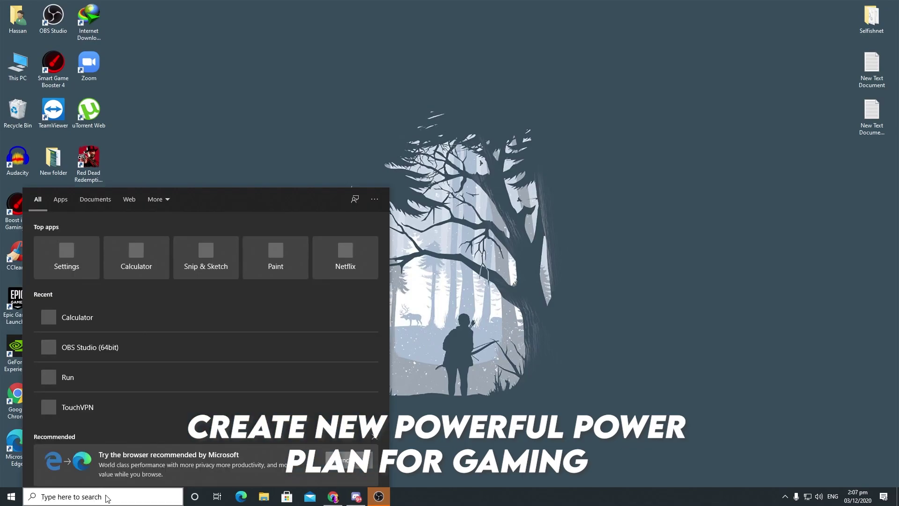
{"action": "type", "text": "power"}
{"action": "key", "text": "Return"}
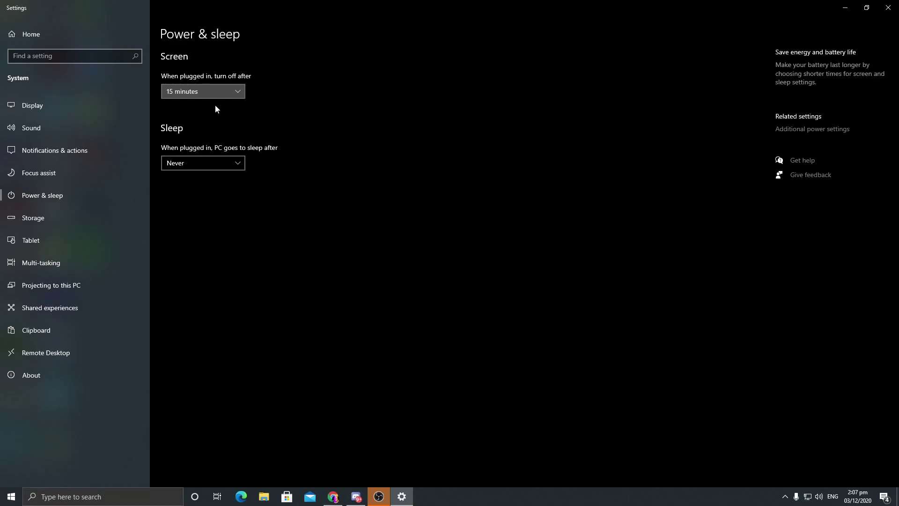
{"action": "left_click", "coordinate": [210, 96]}
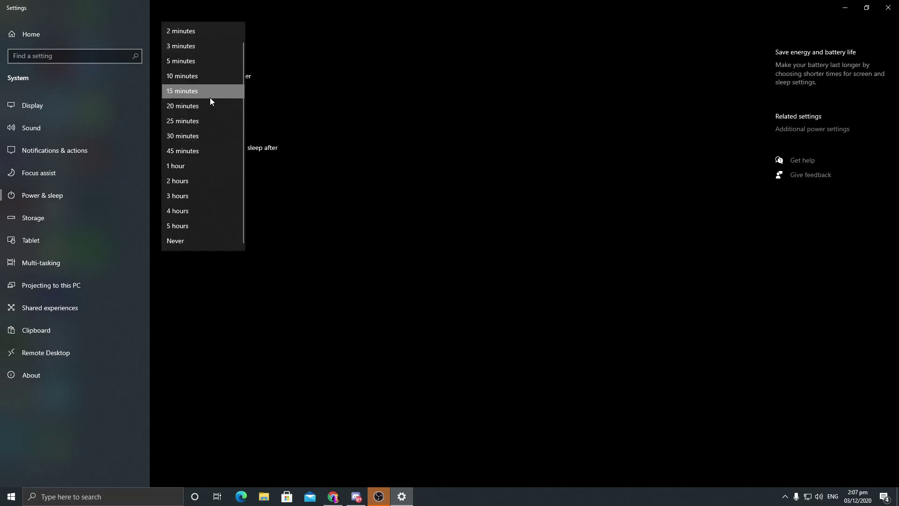
{"action": "left_click", "coordinate": [174, 241]}
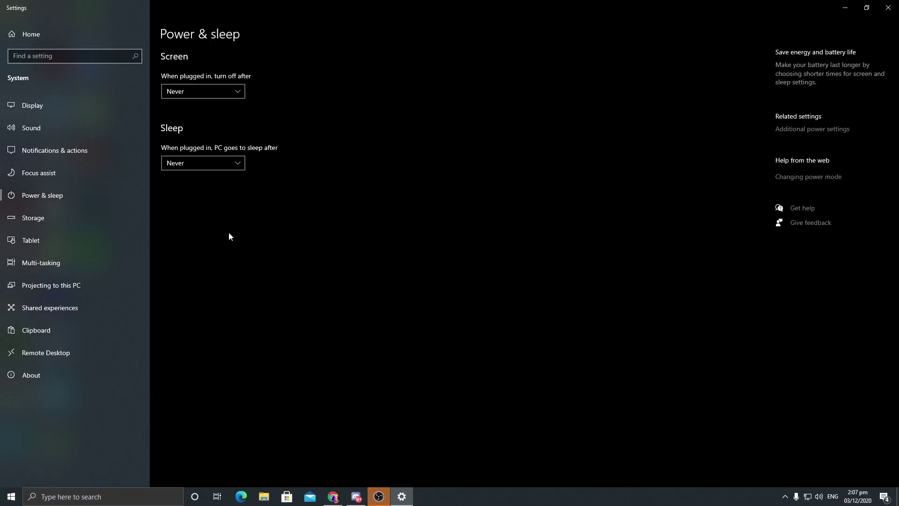
Step: Create a power plan named AMD RADEON BEST PERFORMANCE based on High performance, and close Power Options and Settings
{"action": "left_click", "coordinate": [811, 134]}
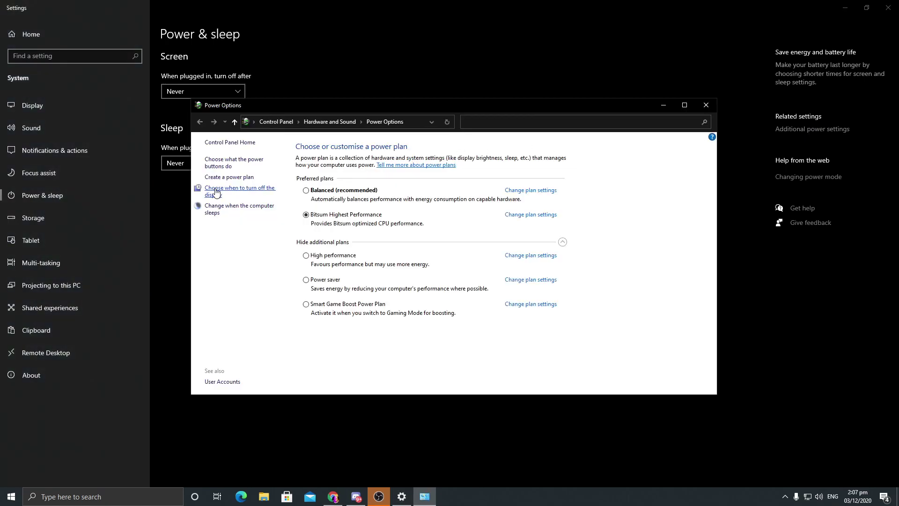
{"action": "left_click", "coordinate": [230, 177]}
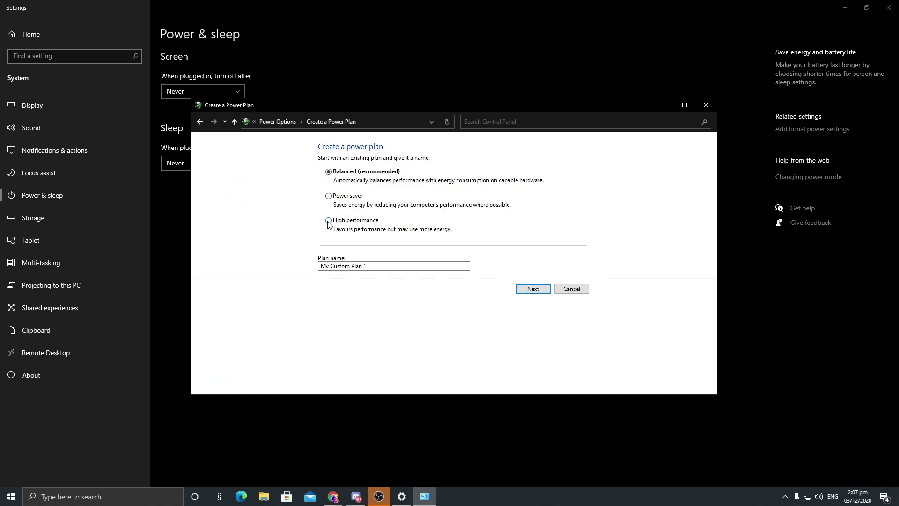
{"action": "left_click_drag", "start_coordinate": [320, 265], "coordinate": [360, 267]}
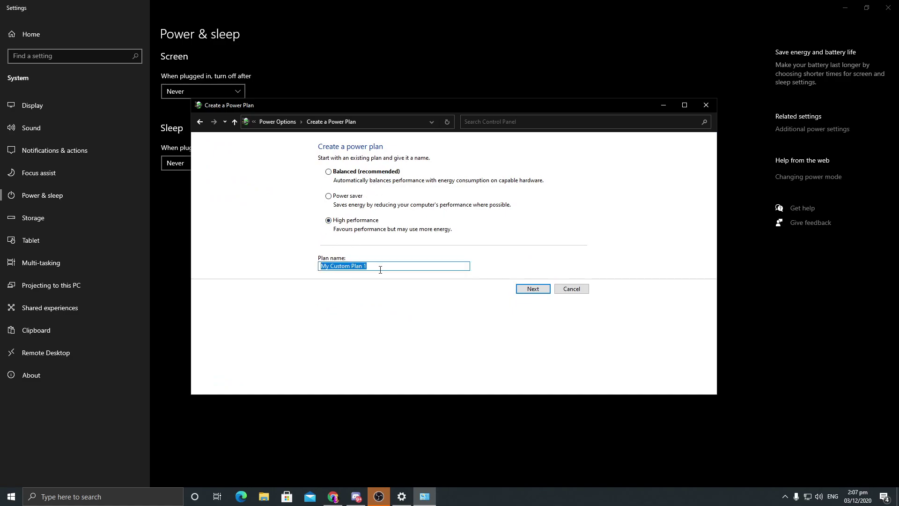
{"action": "type", "text": "AMSD"}
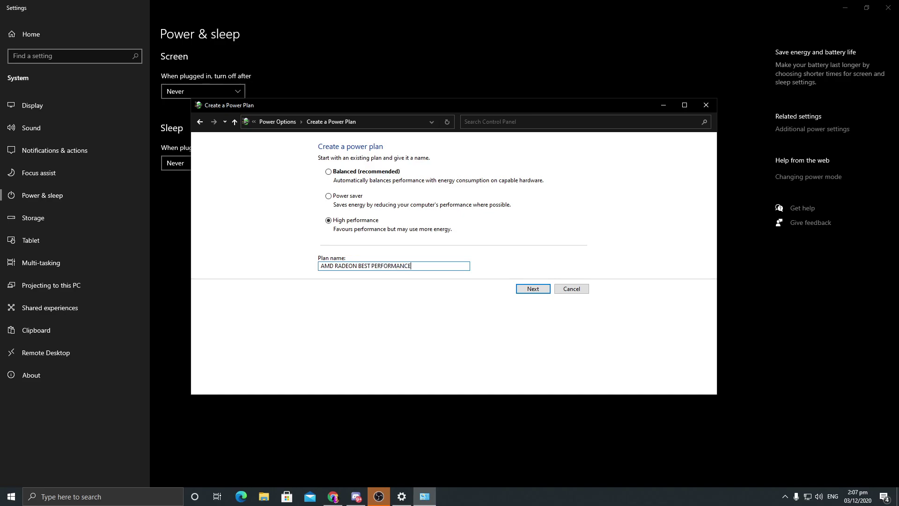
{"action": "left_click", "coordinate": [523, 290]}
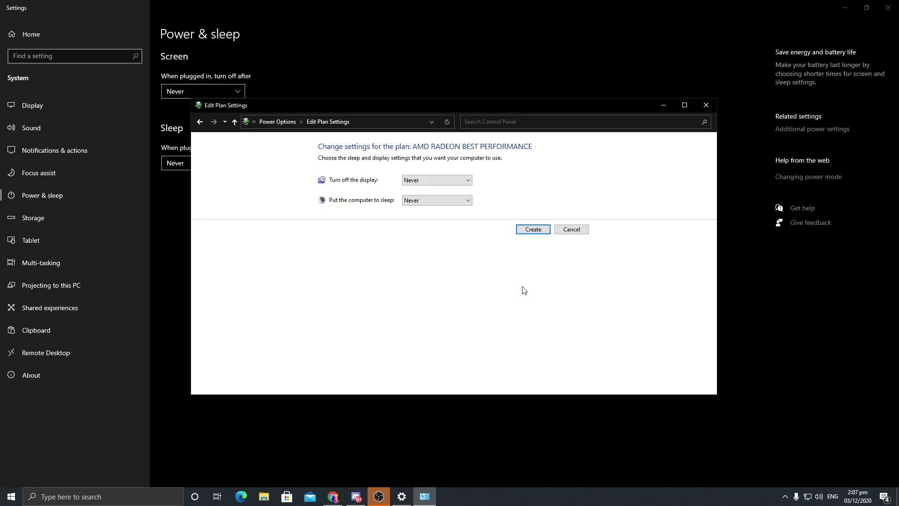
{"action": "left_click", "coordinate": [534, 230]}
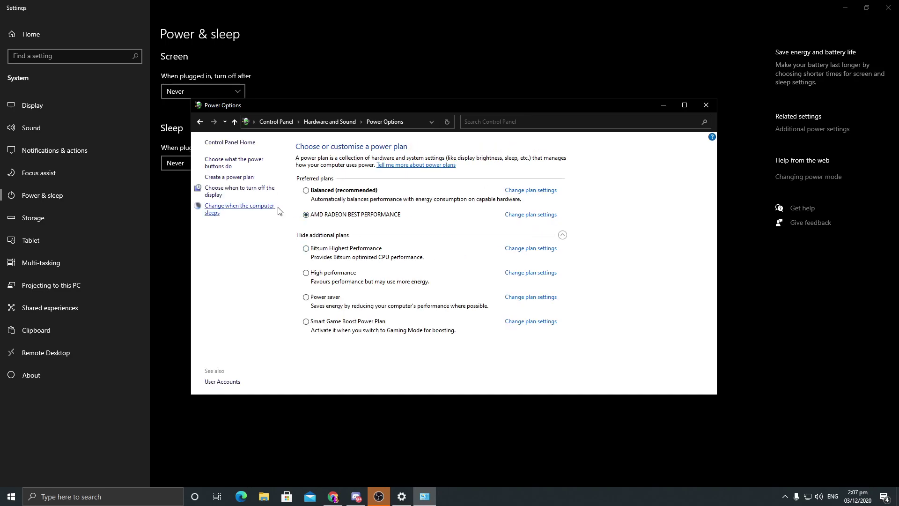
{"action": "left_click", "coordinate": [706, 105]}
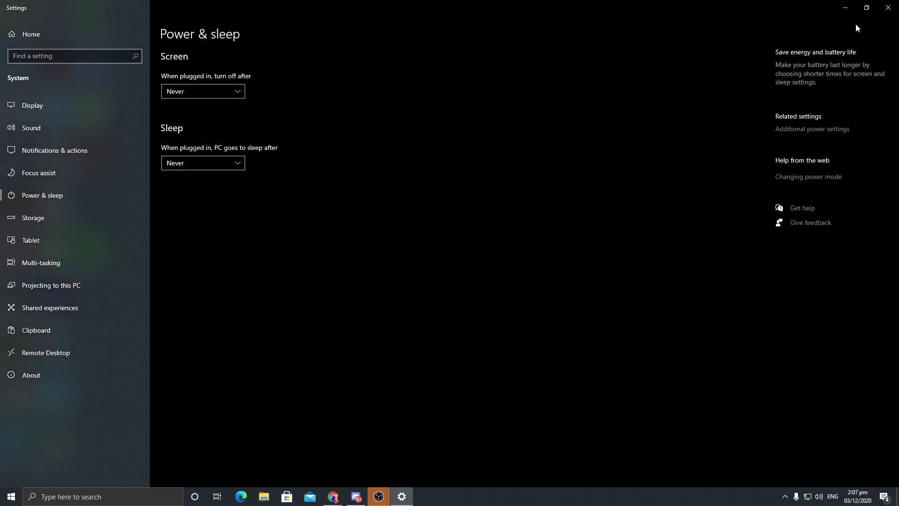
{"action": "left_click", "coordinate": [889, 8]}
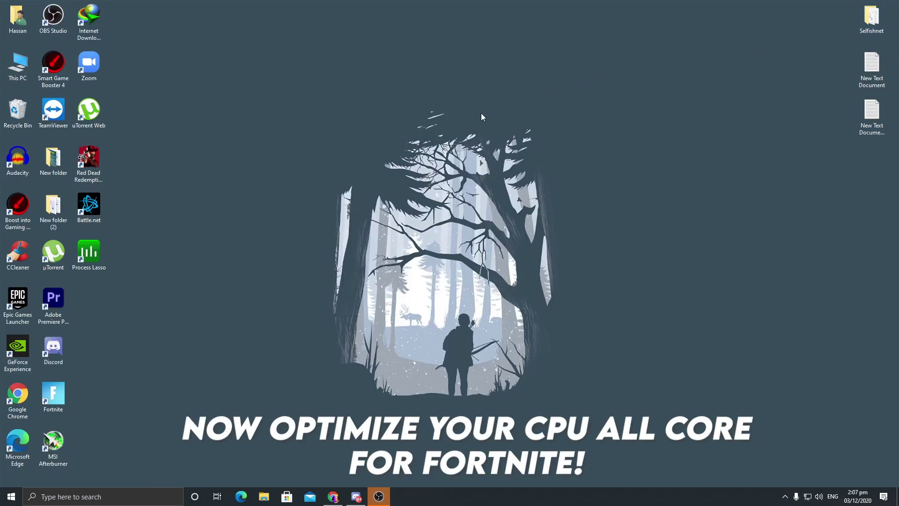
Step: Open System Configuration by running msconfig from the Run dialog
{"action": "left_click", "coordinate": [80, 495]}
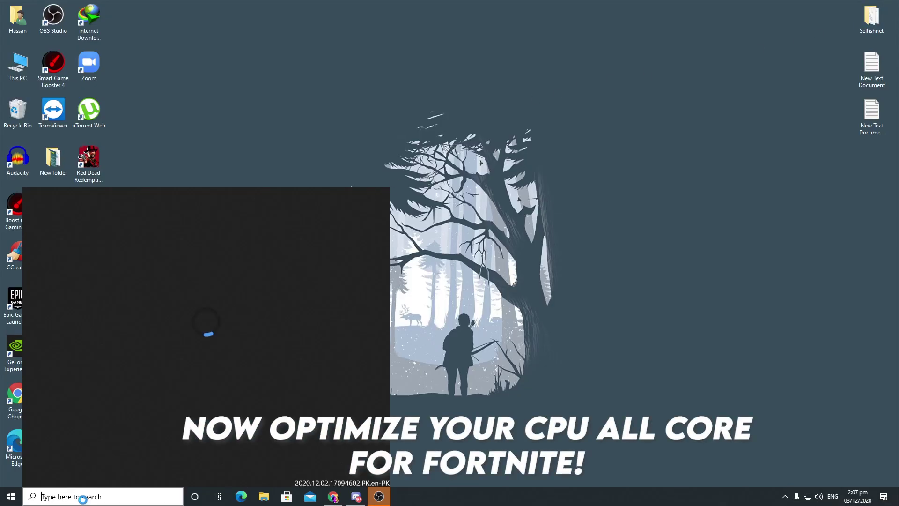
{"action": "type", "text": "RUN"}
{"action": "key", "text": "Return"}
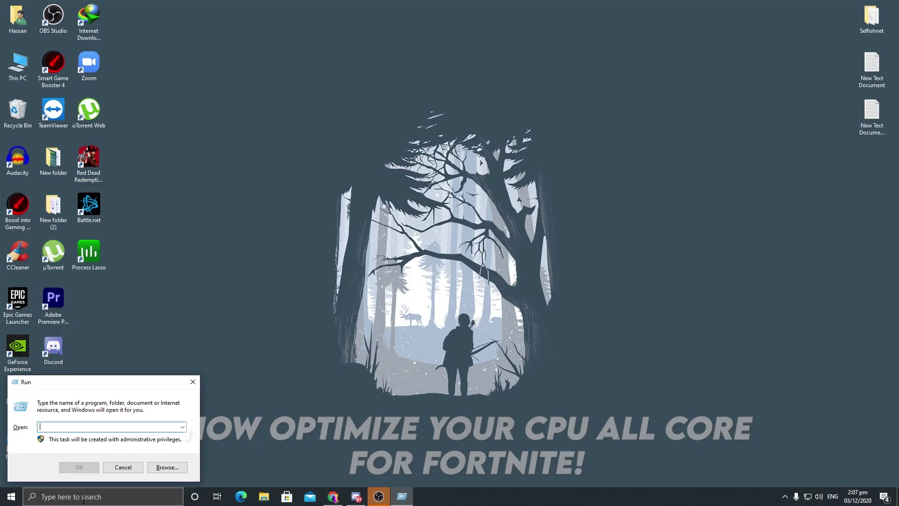
{"action": "type", "text": "ms"}
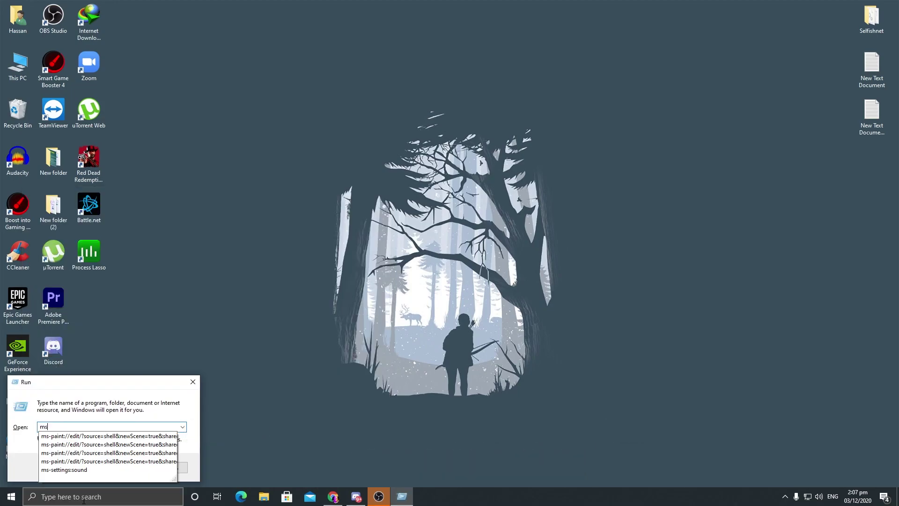
{"action": "type", "text": "config"}
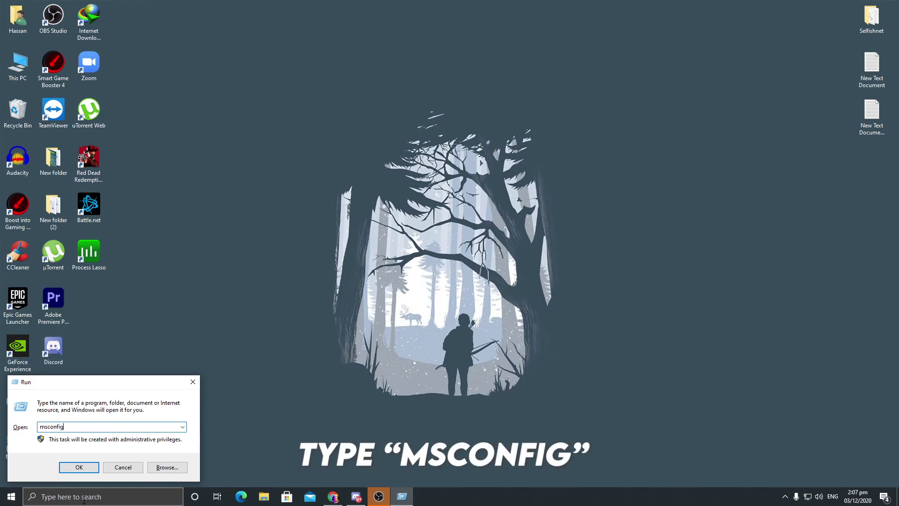
{"action": "key", "text": "Return"}
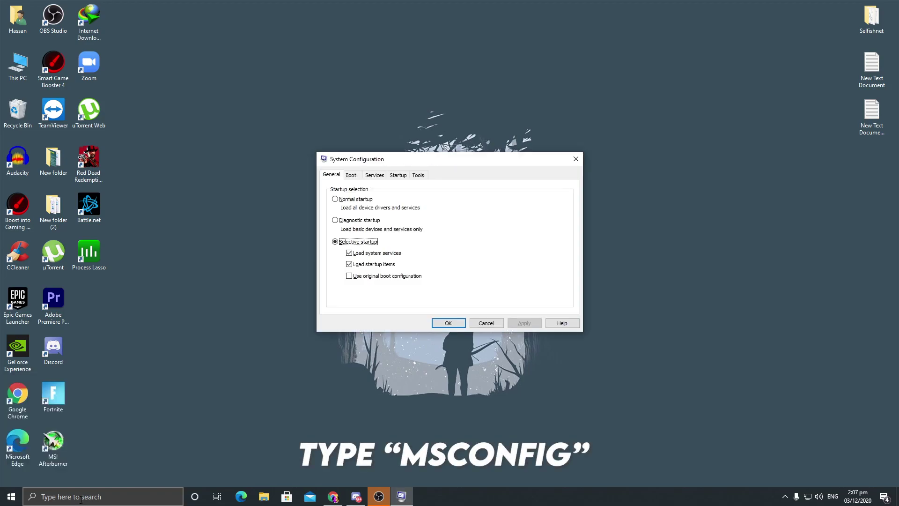
Step: Set the number of processors to 8 in the advanced boot options, then apply the change and close System Configuration
{"action": "left_click", "coordinate": [351, 176]}
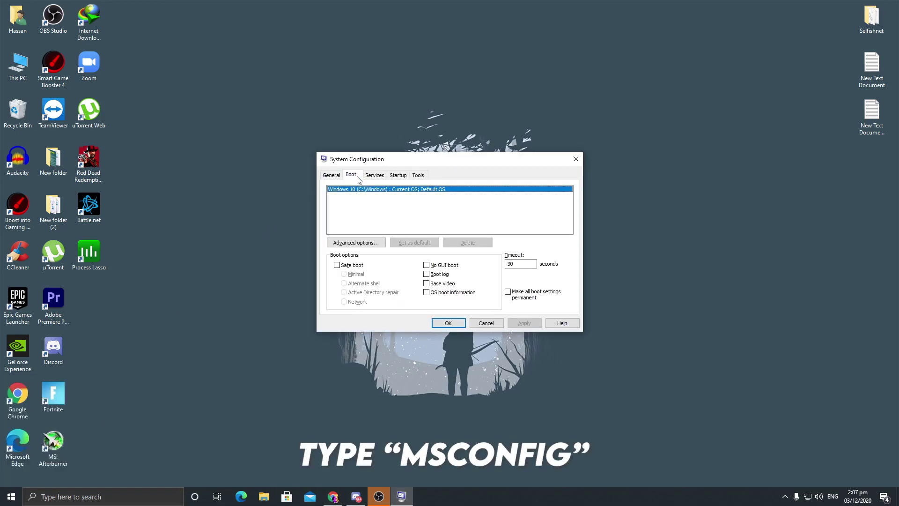
{"action": "left_click", "coordinate": [363, 241]}
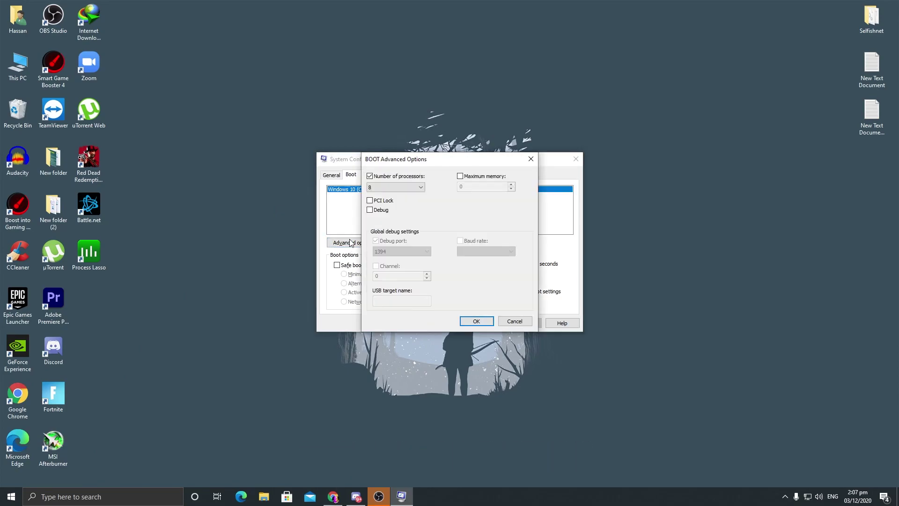
{"action": "left_click", "coordinate": [375, 179]}
{"action": "left_click", "coordinate": [389, 187]}
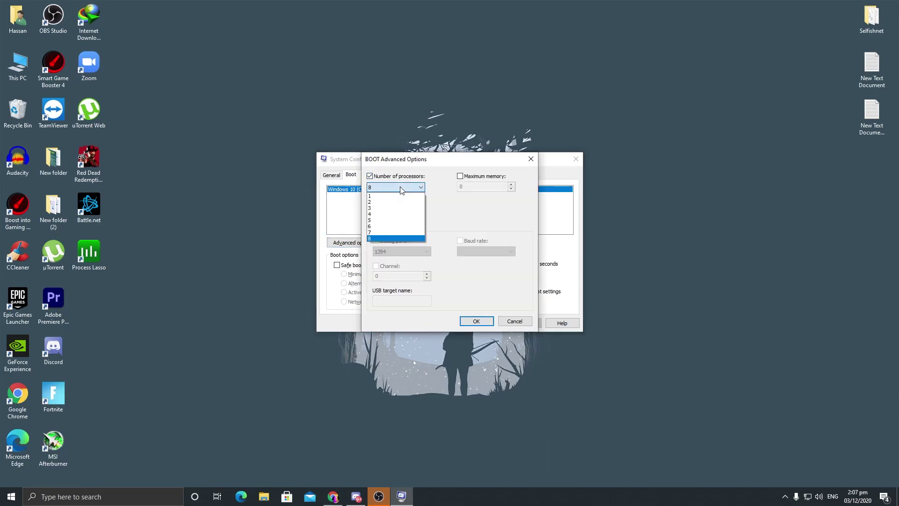
{"action": "left_click", "coordinate": [374, 239]}
{"action": "left_click", "coordinate": [476, 321]}
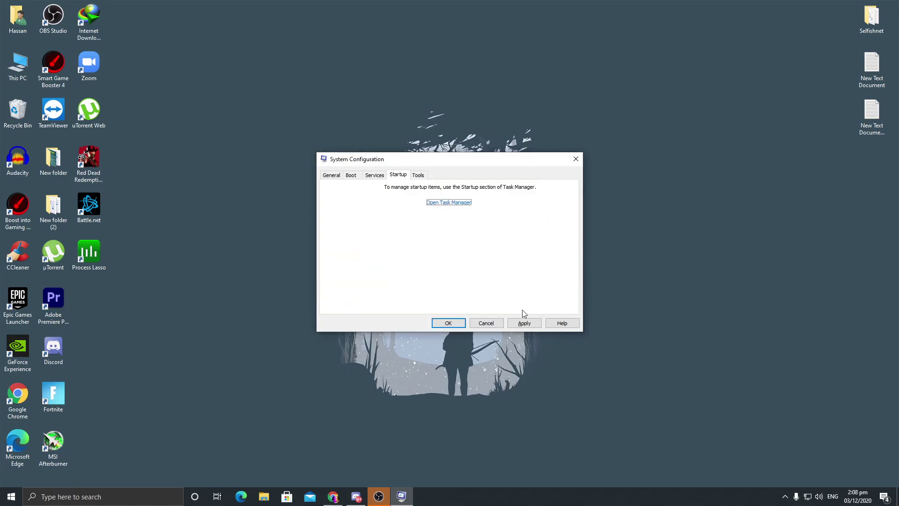
{"action": "left_click", "coordinate": [524, 323]}
{"action": "left_click", "coordinate": [457, 323]}
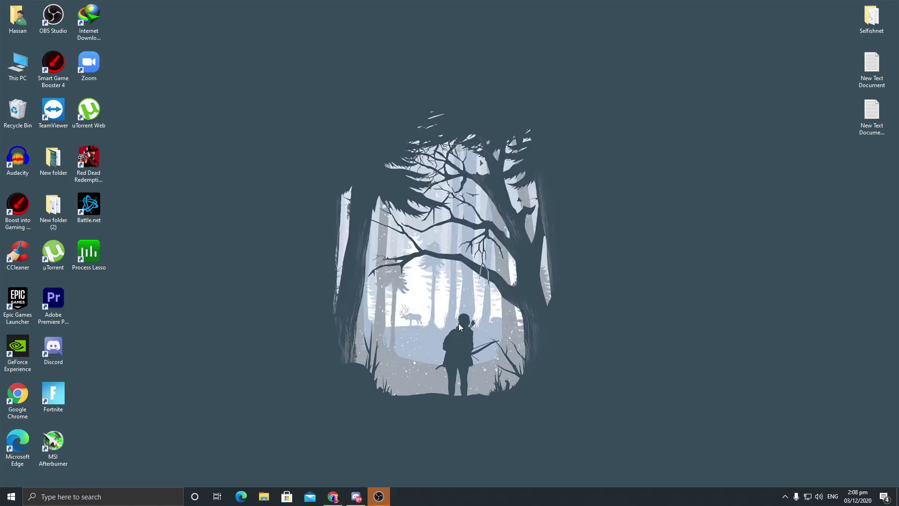